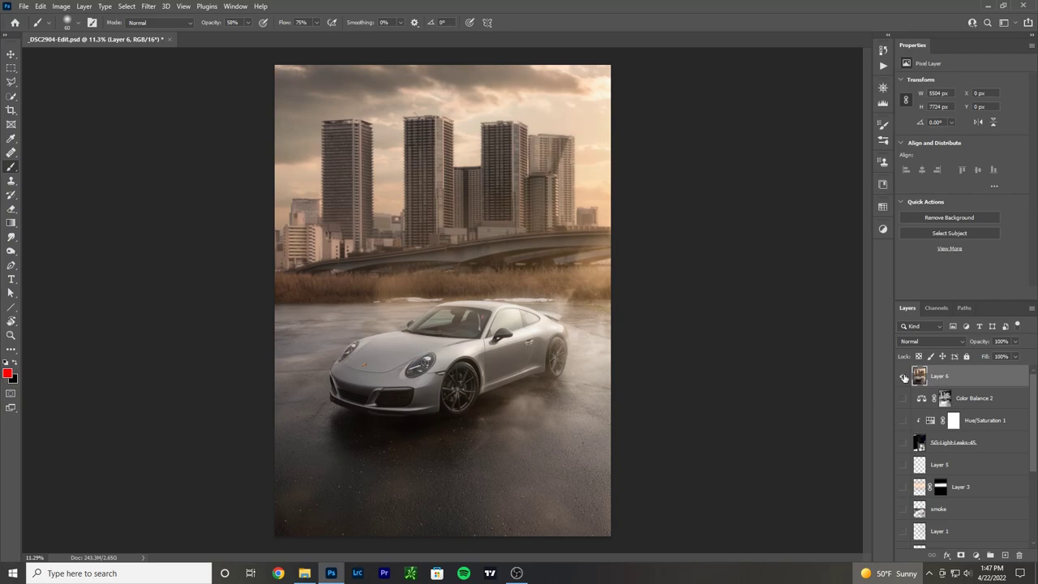
Step: Toggle Layer 6 to compare the finished composite with the original photo, leaving the layer hidden
click(903, 378)
click(904, 378)
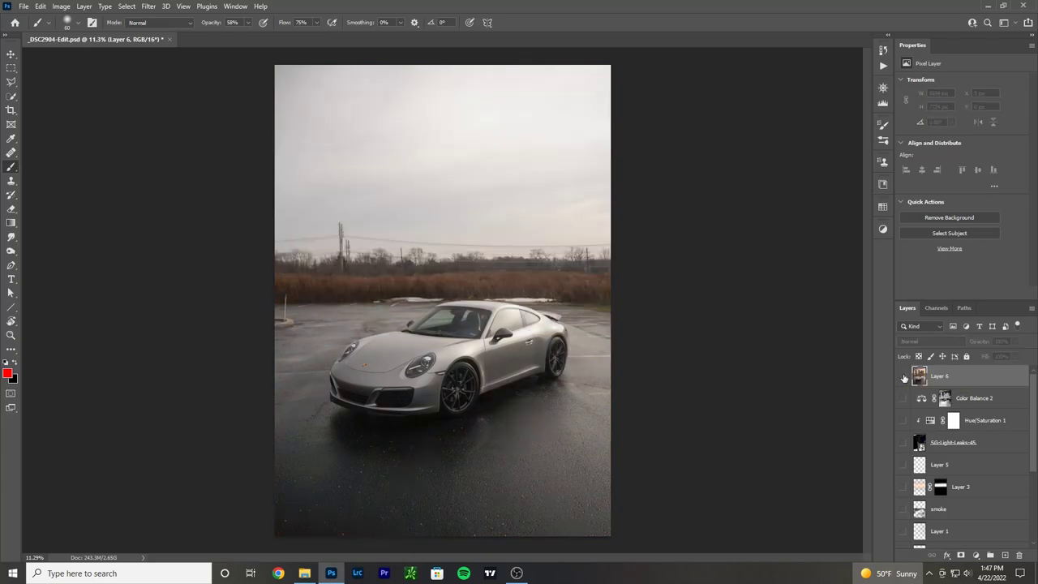
click(904, 378)
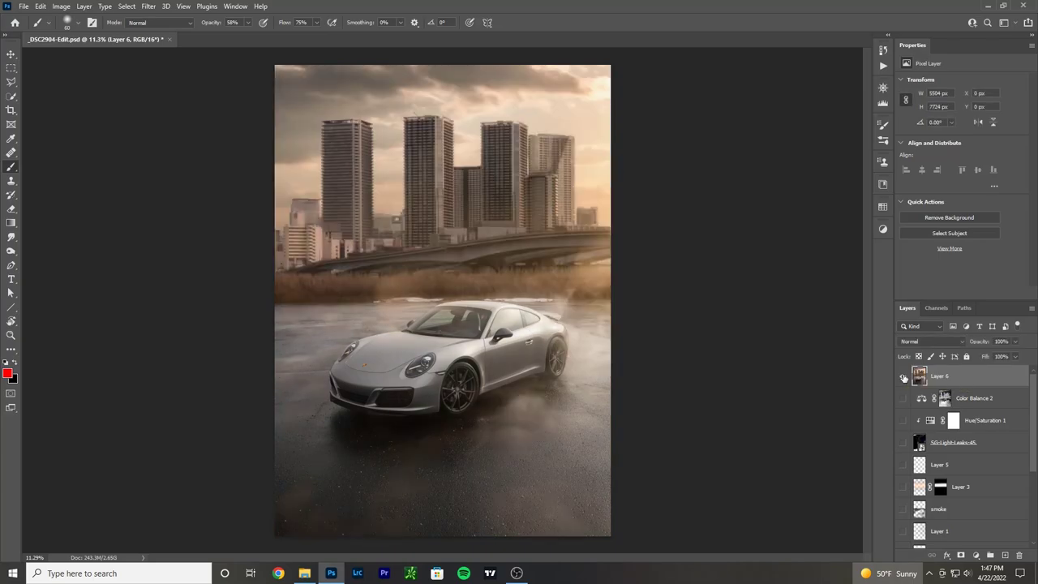
click(903, 378)
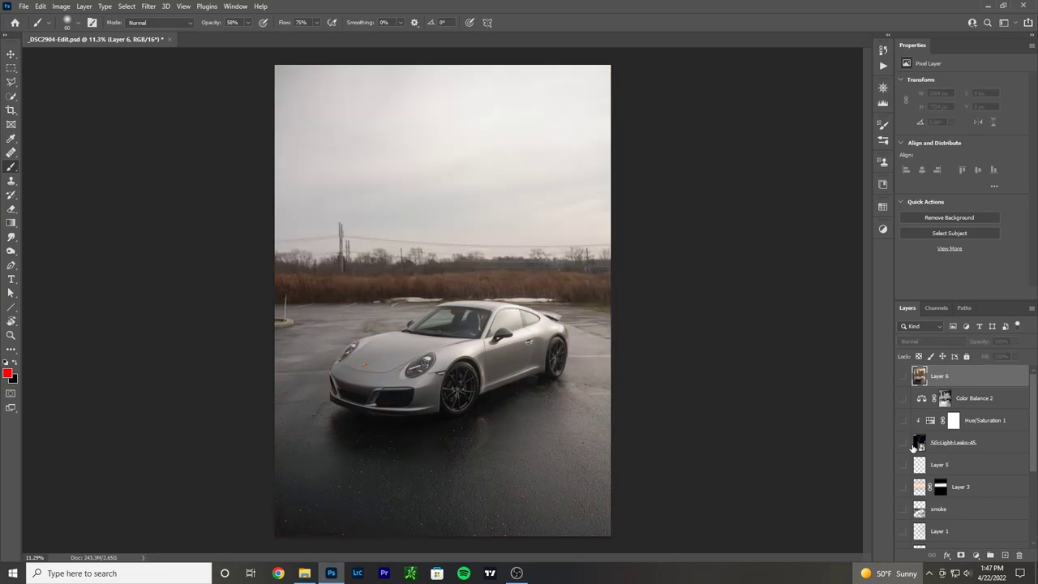
Step: Add an empty layer above Layer 6 and set the brush hardness to 55%
scroll(914, 447, down, 2)
scroll(934, 519, down, 3)
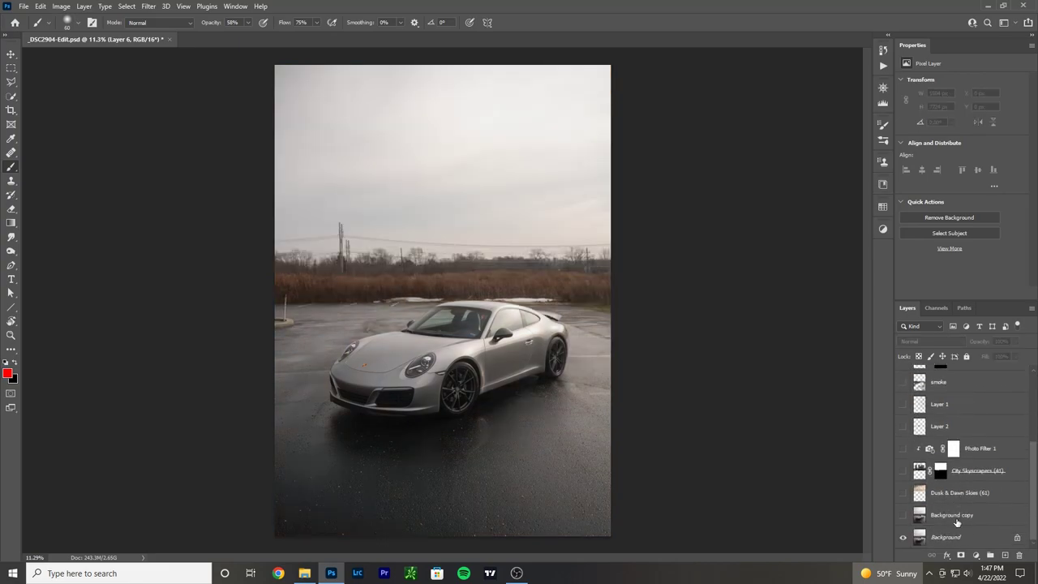
click(961, 516)
key(alt+period)
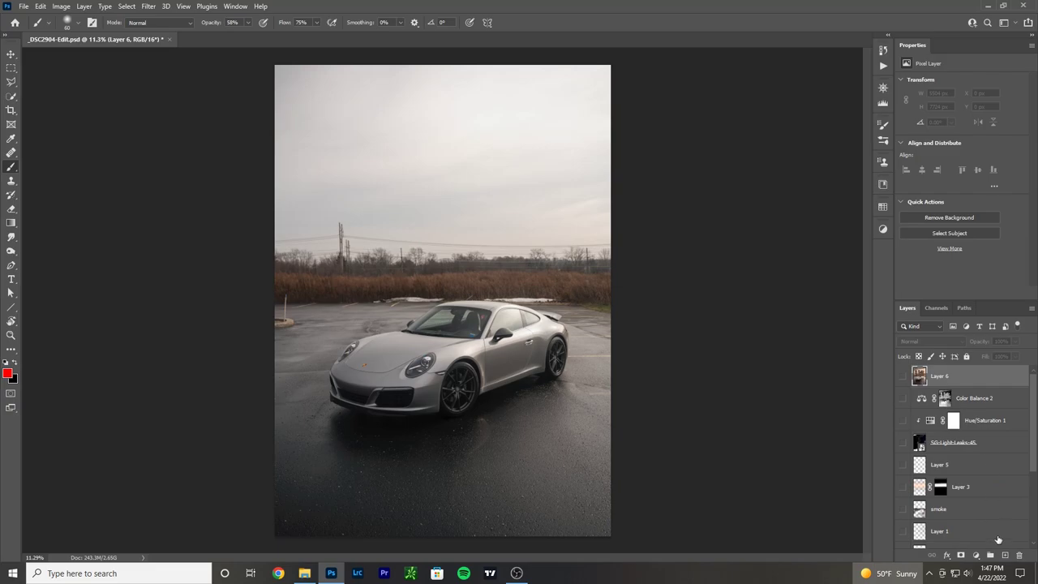
click(1007, 556)
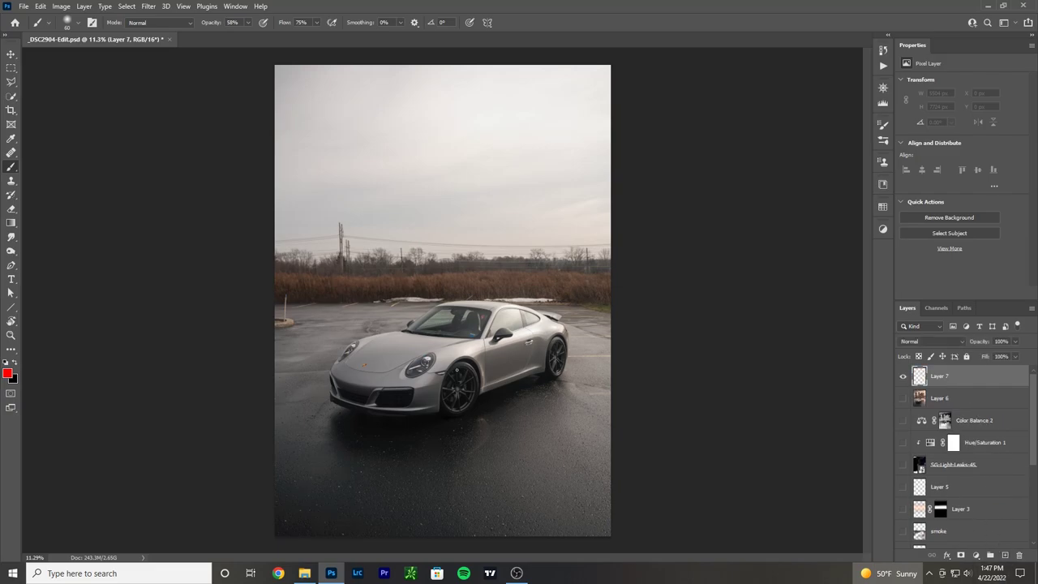
click(75, 23)
drag(80, 86, 96, 84)
key(Return)
scroll(642, 445, up, 4)
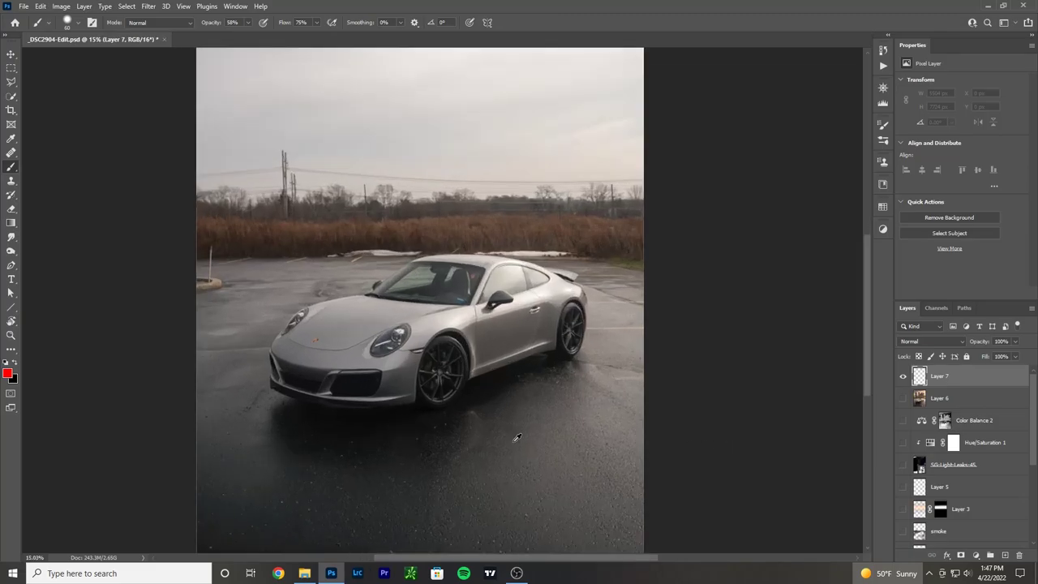
Step: Outline the car and draw a wavy line across the skyline in red on Layer 7, and undo both strokes
scroll(961, 454, down, 4)
click(951, 523)
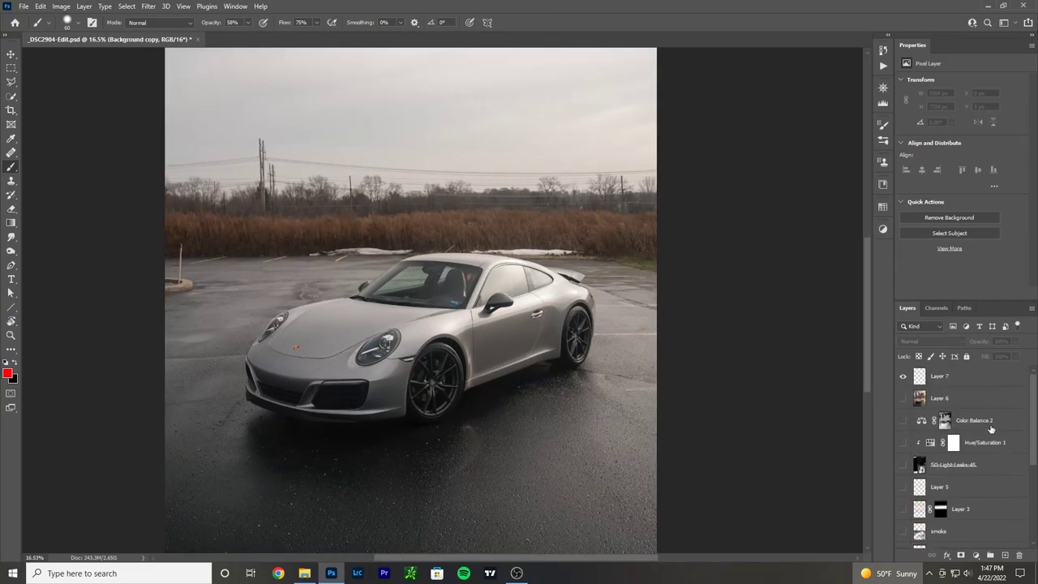
click(961, 379)
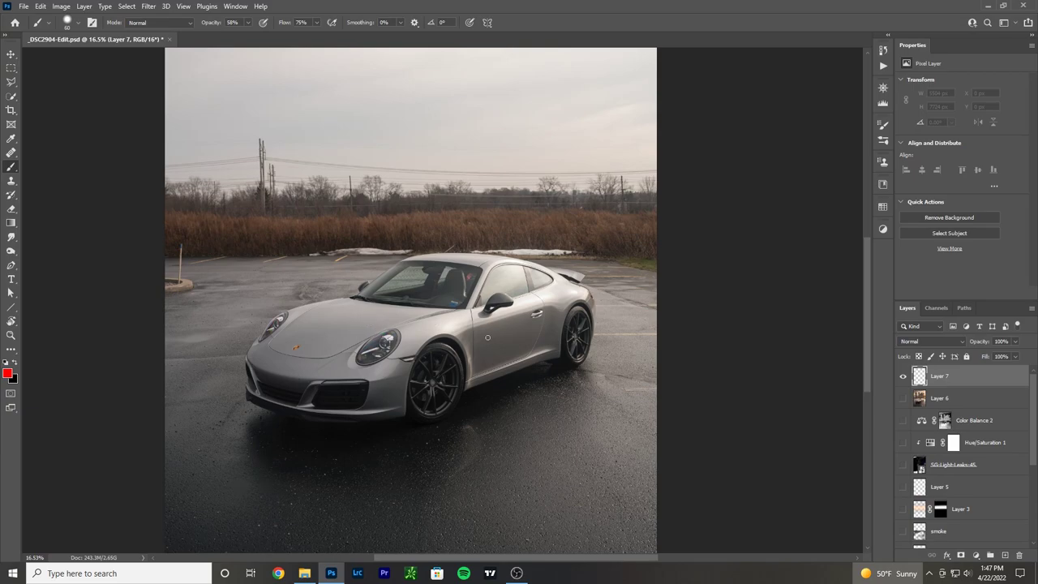
mouse_move(368, 274)
mouse_down()
mouse_move(319, 281)
mouse_move(261, 309)
mouse_move(227, 378)
mouse_move(409, 257)
mouse_move(533, 248)
mouse_move(605, 306)
mouse_move(590, 358)
mouse_move(414, 435)
mouse_move(294, 434)
mouse_move(222, 411)
mouse_move(219, 375)
mouse_up()
mouse_move(162, 168)
mouse_down()
mouse_move(341, 142)
mouse_move(655, 201)
mouse_up()
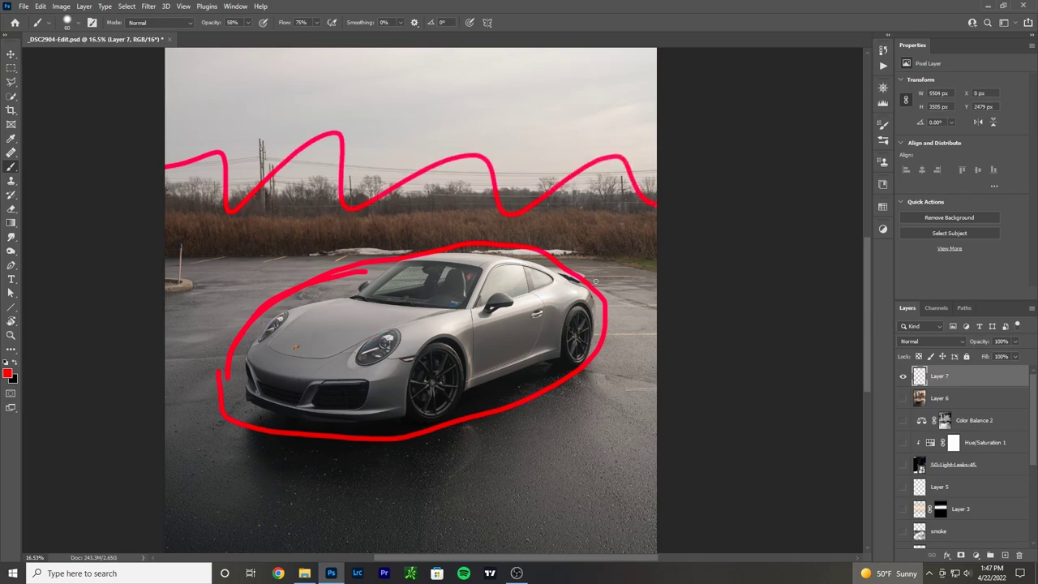
key(ctrl+z)
key(ctrl+z)
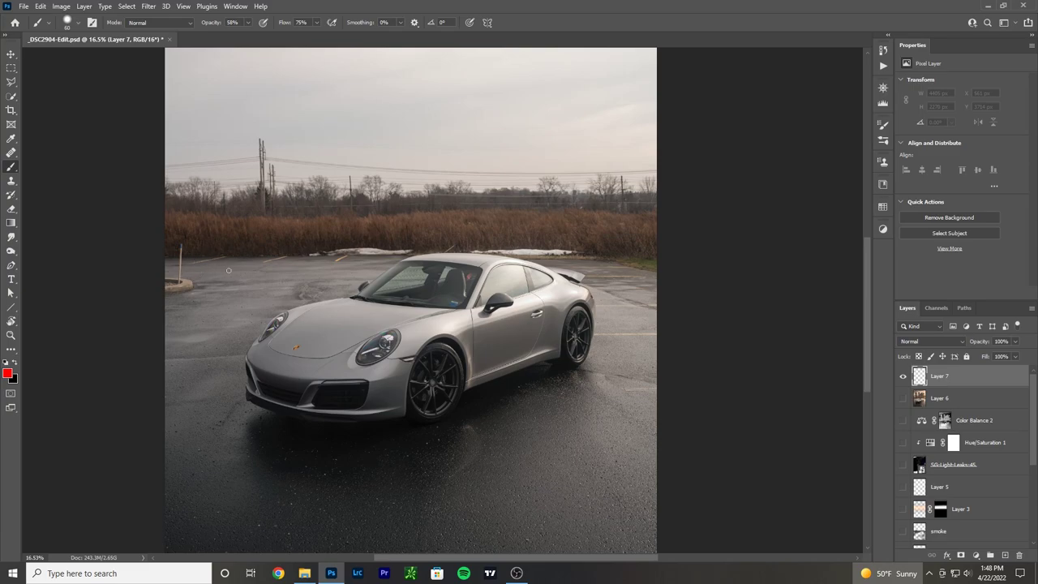
Step: Circle the parking lines, the curb post and the markings around the car in red, checking them against the Background copy layer
mouse_move(235, 251)
mouse_down()
mouse_move(186, 273)
mouse_move(236, 253)
mouse_move(244, 266)
mouse_move(298, 254)
mouse_move(318, 269)
mouse_move(371, 253)
mouse_up()
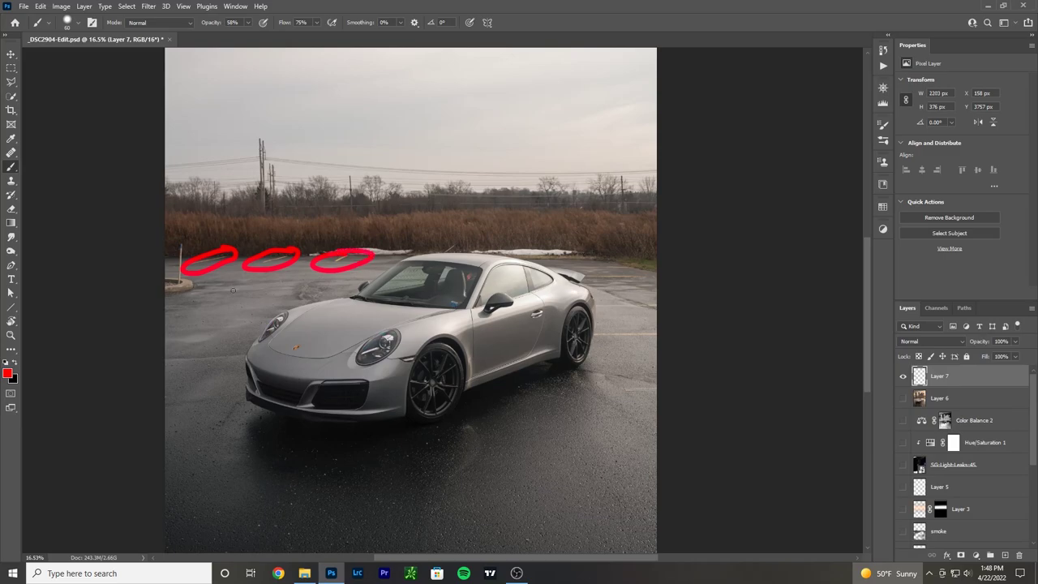
mouse_move(185, 244)
mouse_down()
mouse_move(156, 258)
mouse_move(156, 302)
mouse_move(199, 298)
mouse_move(183, 242)
mouse_up()
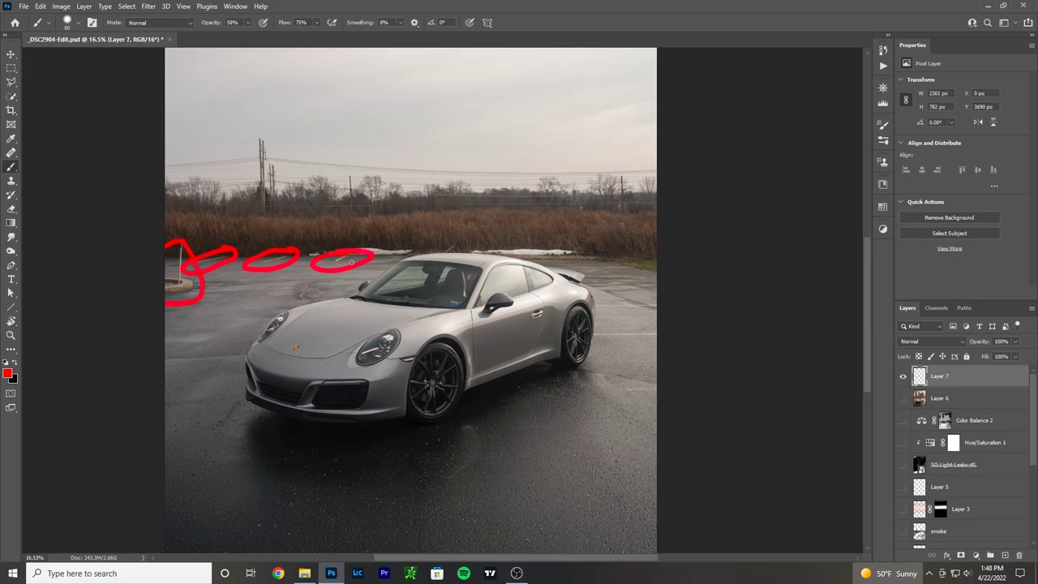
scroll(931, 438, down, 5)
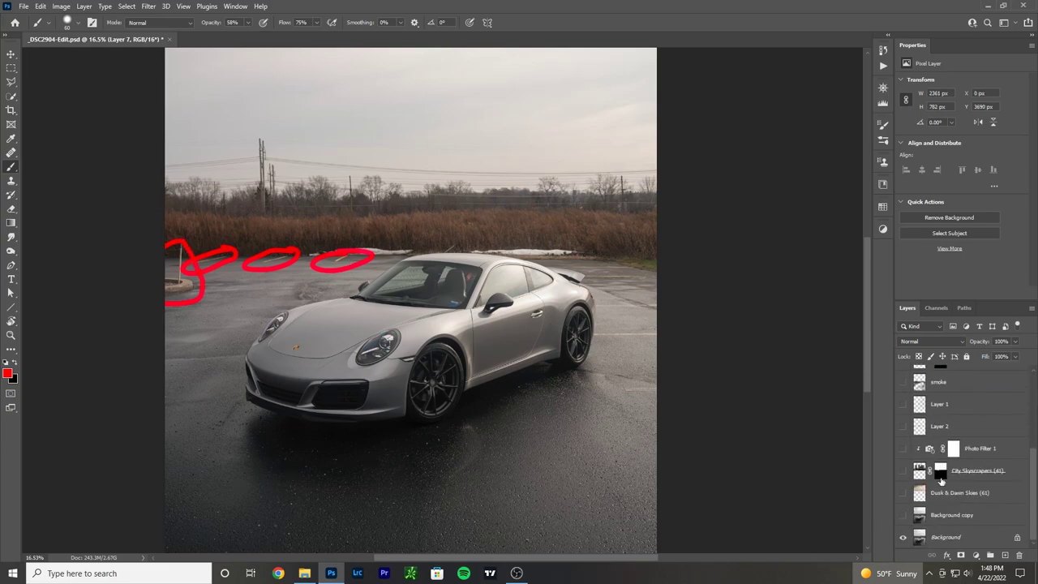
click(903, 518)
click(903, 518)
click(903, 518)
click(903, 518)
click(903, 517)
click(903, 518)
mouse_move(458, 239)
mouse_down()
mouse_move(435, 257)
mouse_move(463, 242)
mouse_up()
mouse_move(637, 260)
mouse_down()
mouse_move(576, 277)
mouse_move(657, 292)
mouse_move(578, 341)
mouse_move(657, 365)
mouse_up()
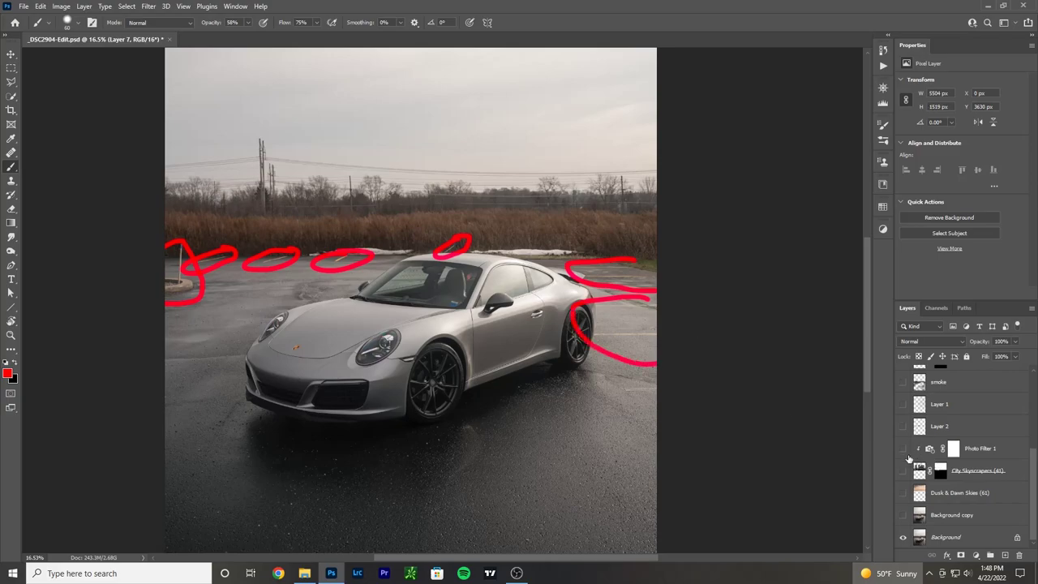
Step: Toggle the Background copy layer to compare the cleaned-up parking lot, leaving the layer visible
click(902, 517)
click(903, 517)
click(903, 517)
click(902, 518)
click(903, 517)
Step: Undo the red circles painted on Layer 7
key(ctrl+z)
key(ctrl+z)
key(ctrl+z)
key(ctrl+z)
key(ctrl+z)
key(ctrl+z)
key(ctrl+z)
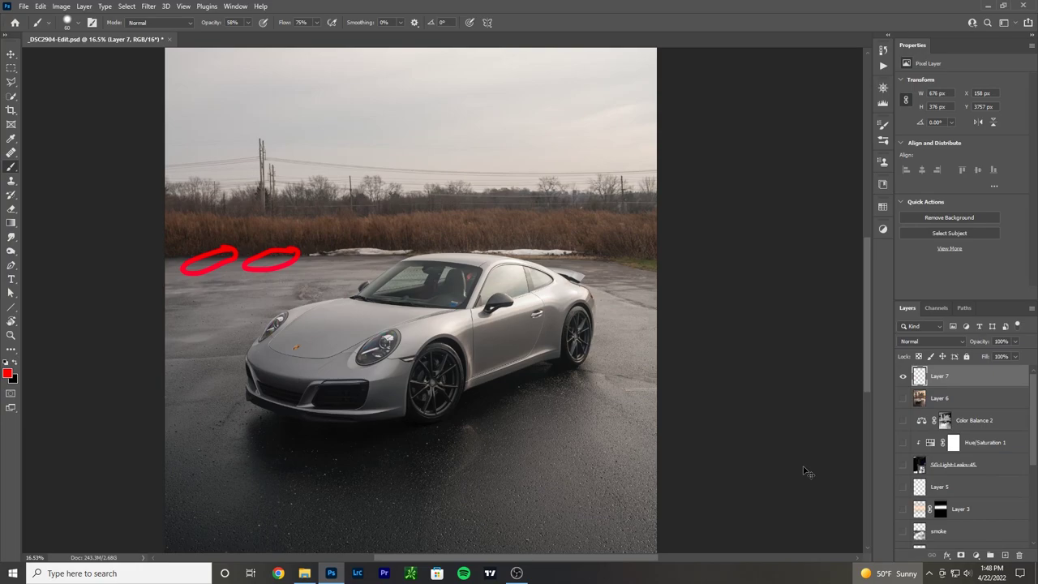
Step: Select the Background copy layer and compare the car's bodywork with the layer hidden and shown
scroll(559, 427, up, 2)
scroll(403, 360, up, 1)
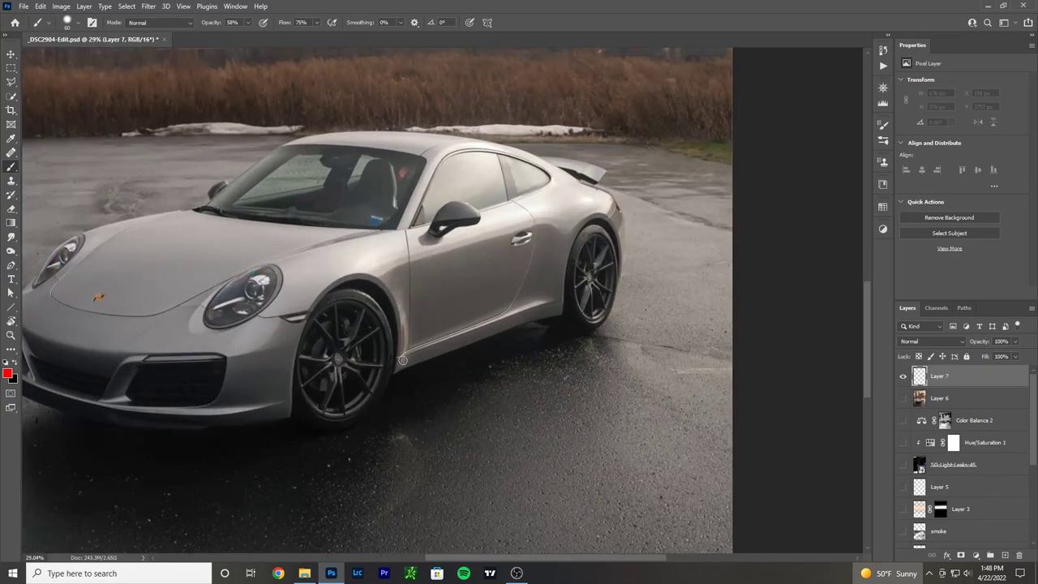
scroll(909, 458, down, 1)
scroll(908, 458, down, 5)
click(929, 513)
click(904, 517)
click(903, 517)
click(904, 517)
click(903, 517)
Step: Examine the retouching of the wheels, door and wet asphalt up close with Background copy hidden and shown
scroll(450, 357, up, 4)
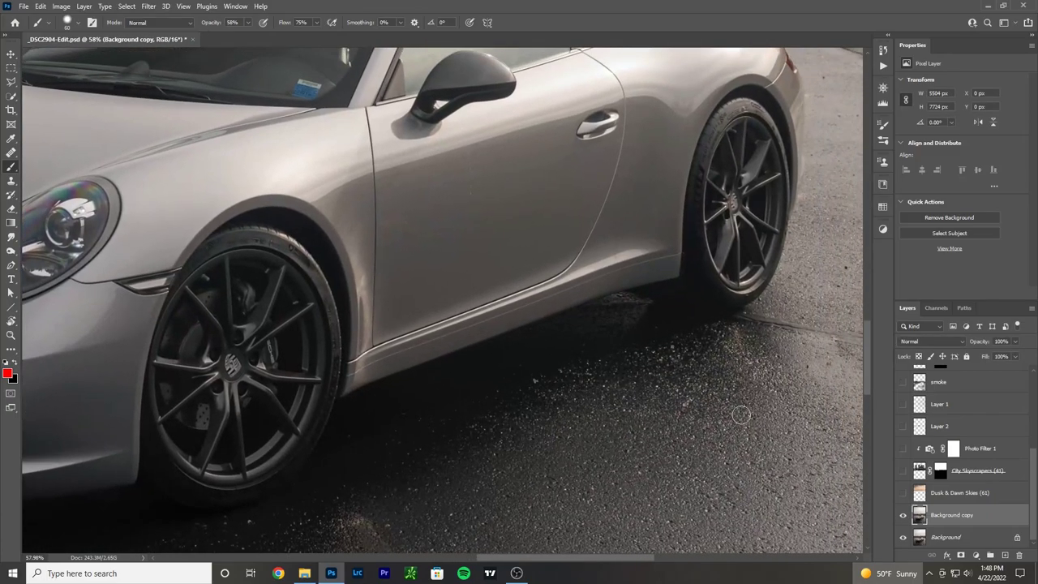
click(903, 517)
click(903, 517)
click(904, 517)
click(903, 517)
click(903, 516)
click(903, 516)
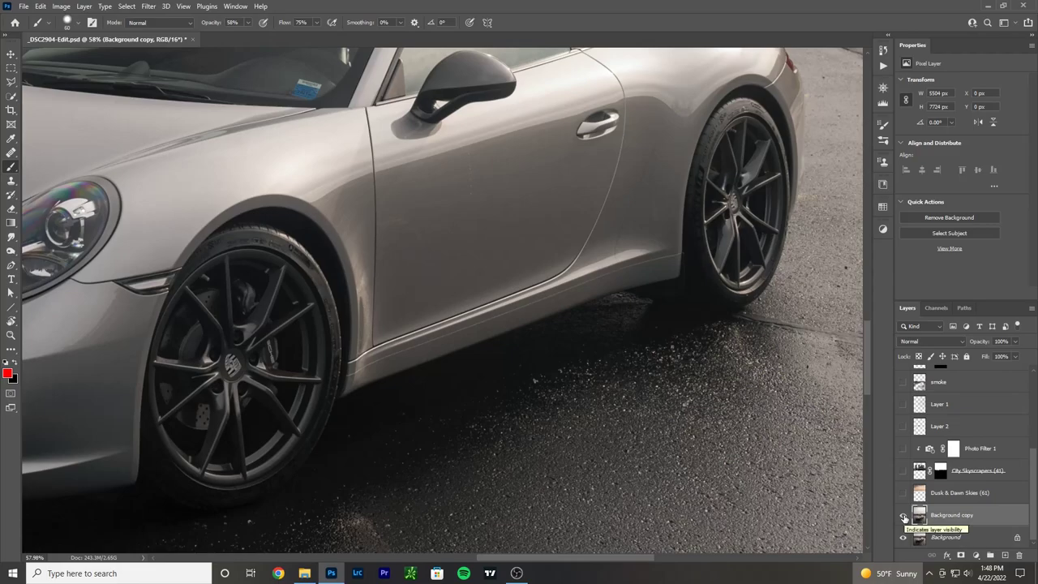
scroll(487, 470, down, 2)
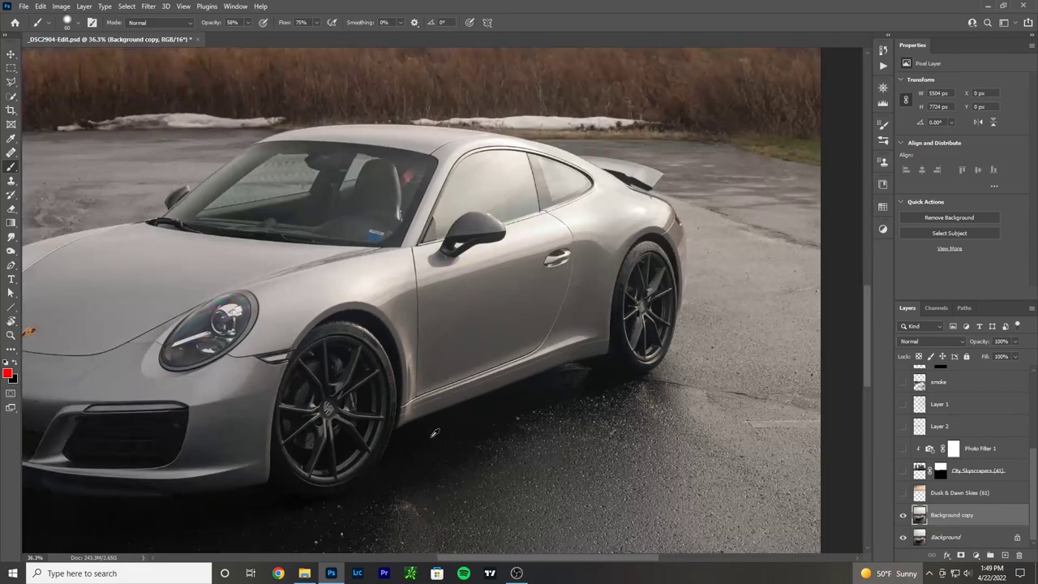
scroll(278, 434, down, 5)
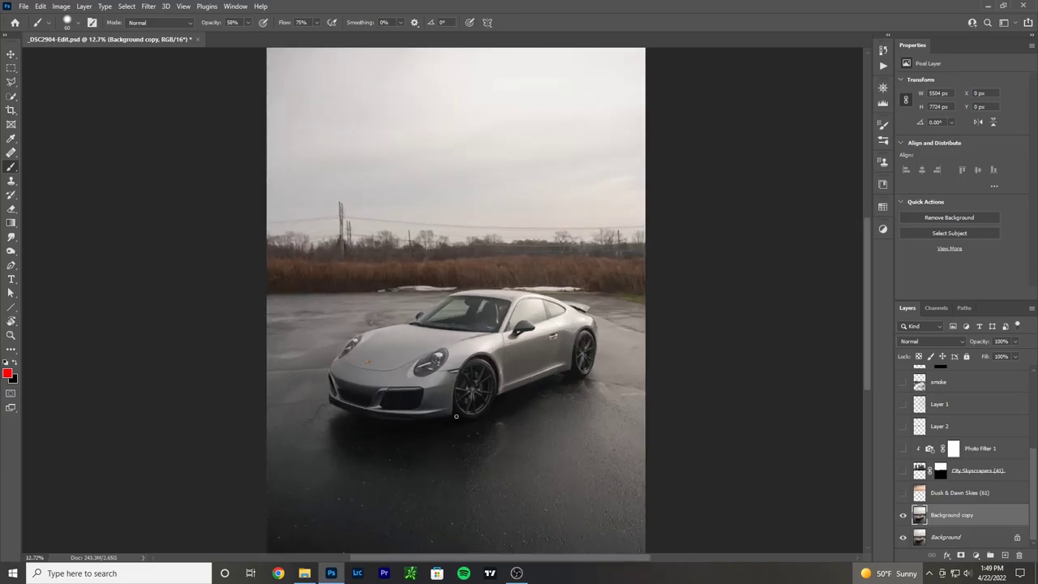
Step: Preview the Dusk & Dawn Skies (61) layer over the photo and hide it again
click(984, 493)
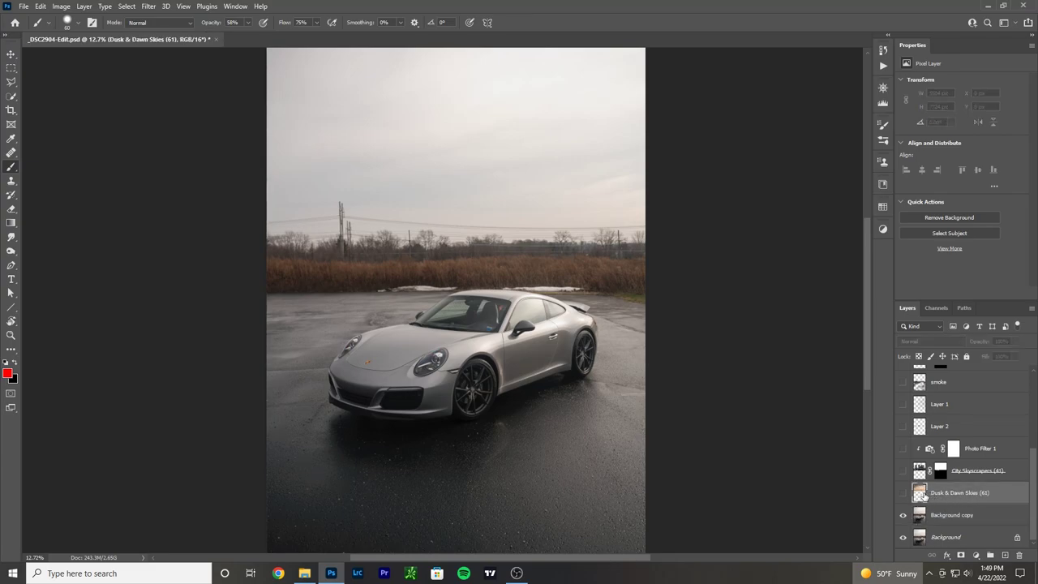
click(904, 493)
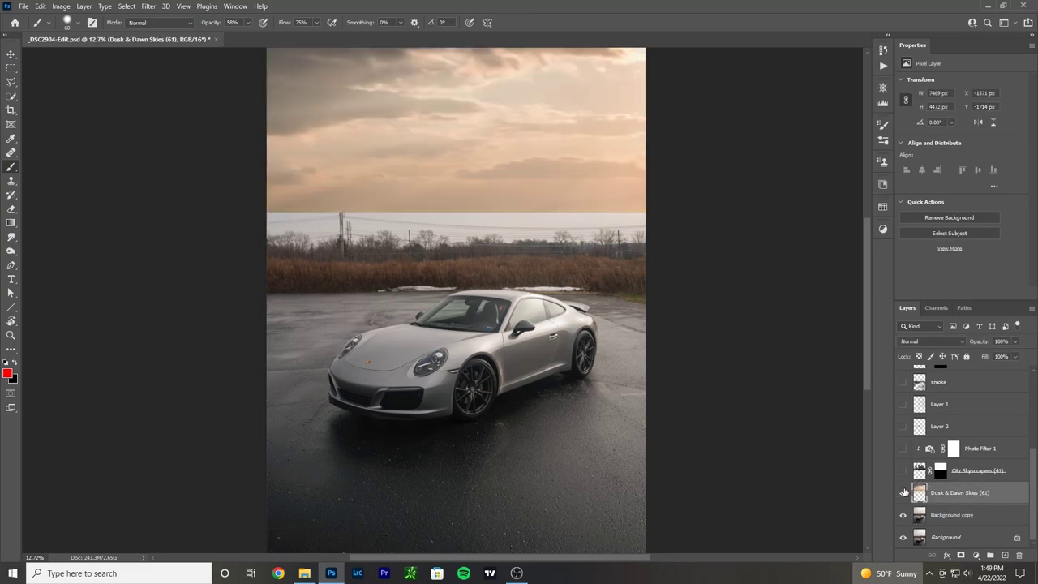
click(903, 493)
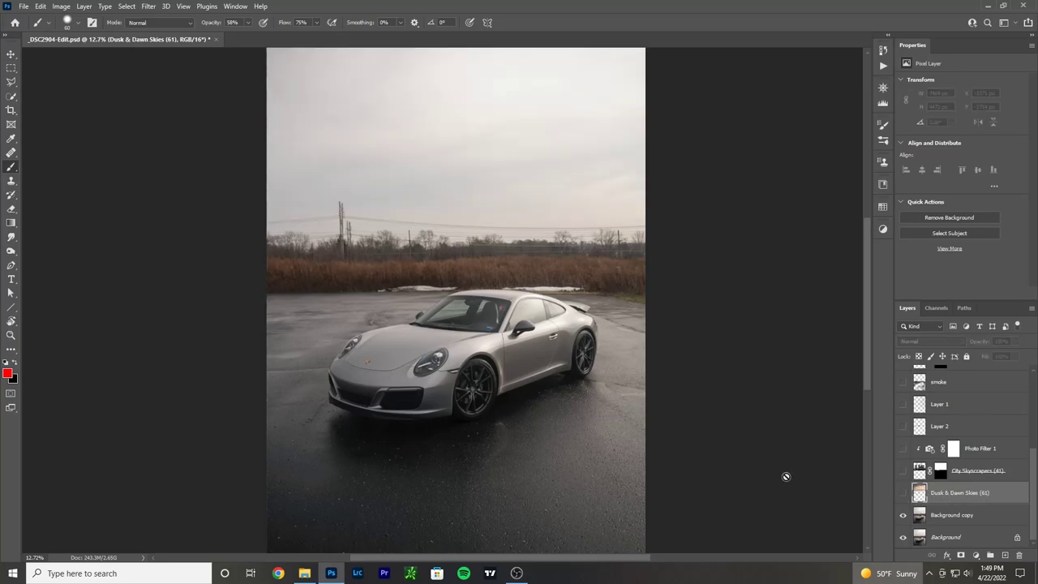
Step: Select the City Skyscrapers (41) layer and make it visible behind the car
click(1009, 474)
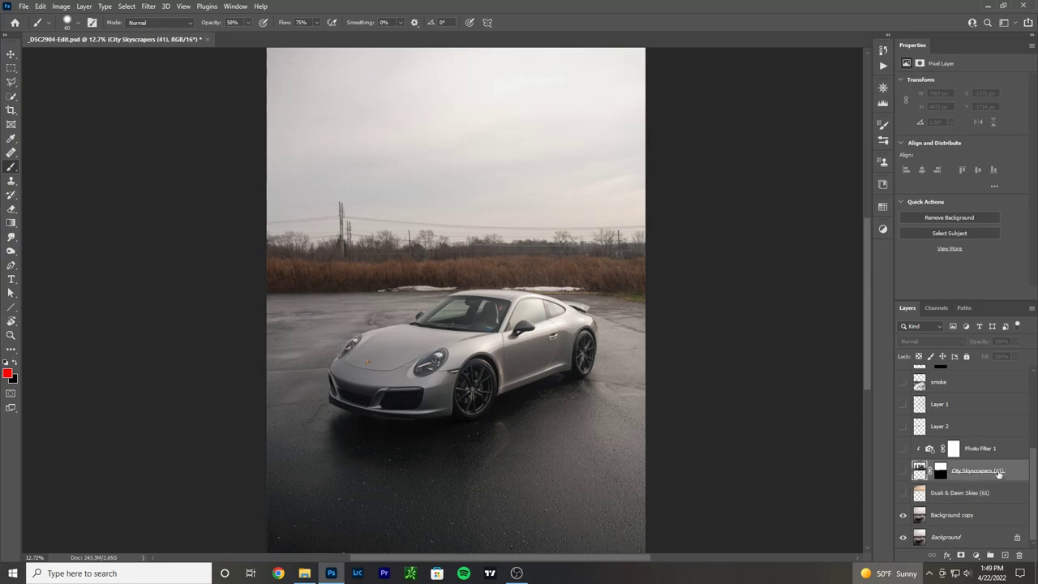
click(905, 471)
click(904, 472)
click(905, 472)
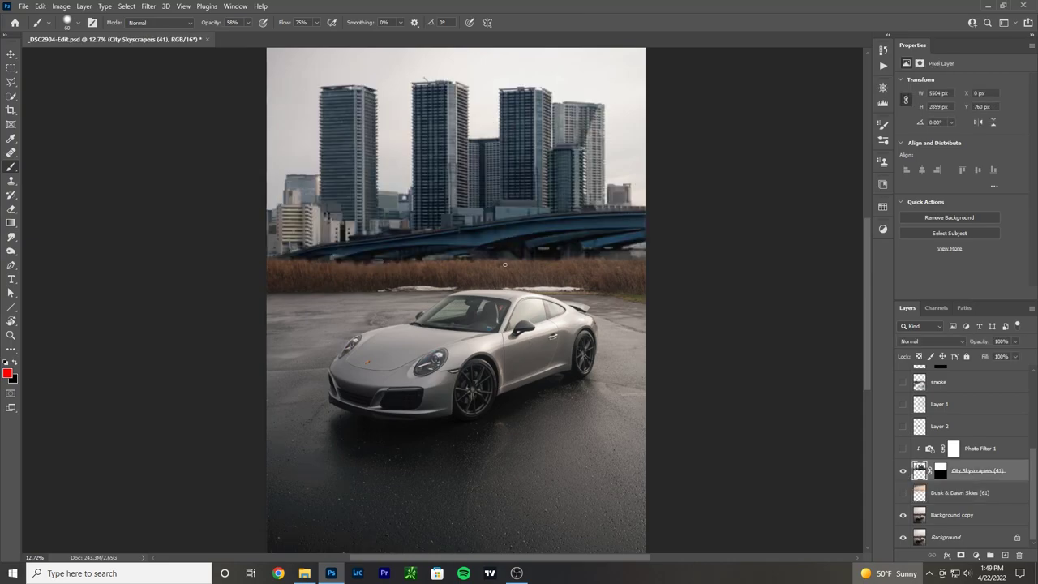
Step: Hide Background copy and Background to inspect the skyscraper cutout on its own, and show both layers again
scroll(506, 268, down, 2)
click(903, 515)
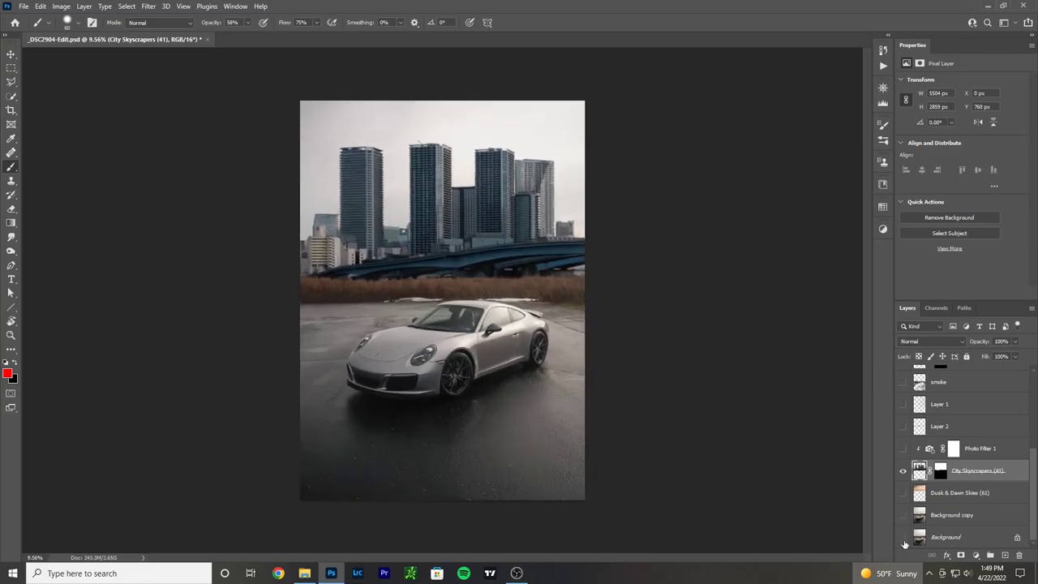
click(904, 539)
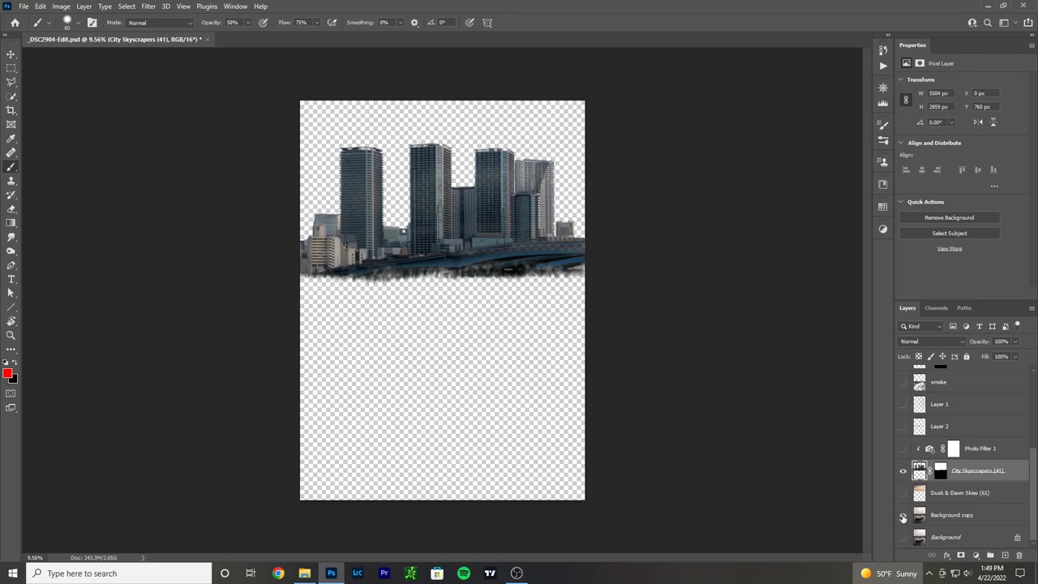
drag(904, 516, 902, 530)
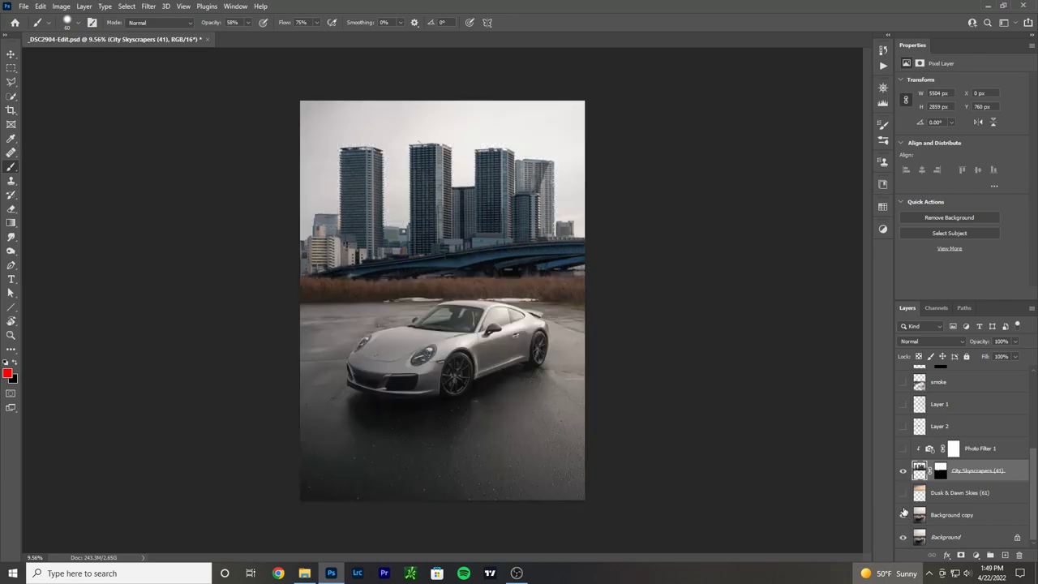
Step: Target the City Skyscrapers (41) layer mask and marquee the strip where the bridge meets the grass, clearing the selection
click(940, 471)
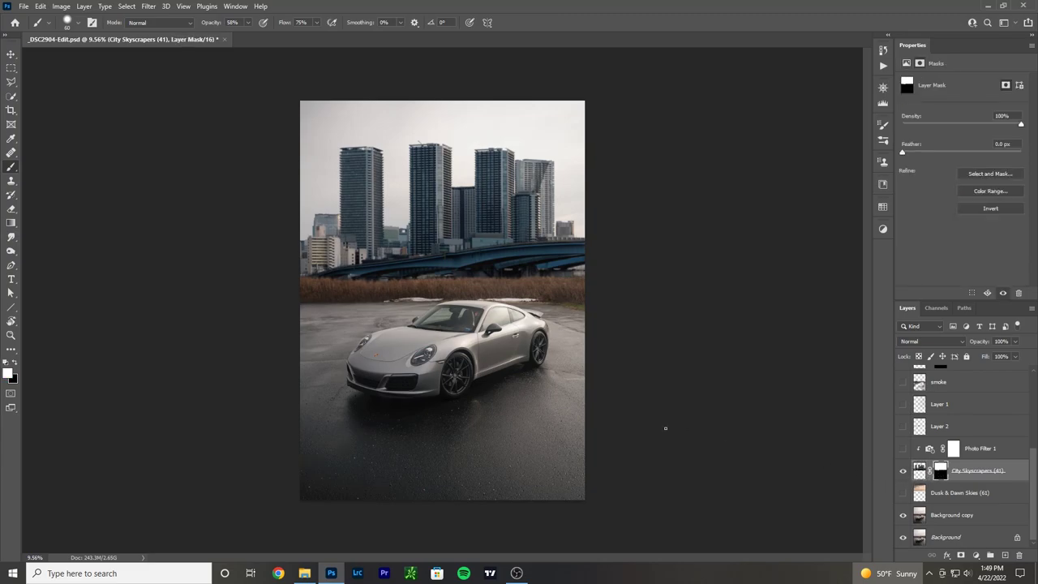
click(12, 67)
mouse_move(287, 260)
mouse_down()
mouse_move(388, 281)
mouse_move(600, 278)
mouse_up()
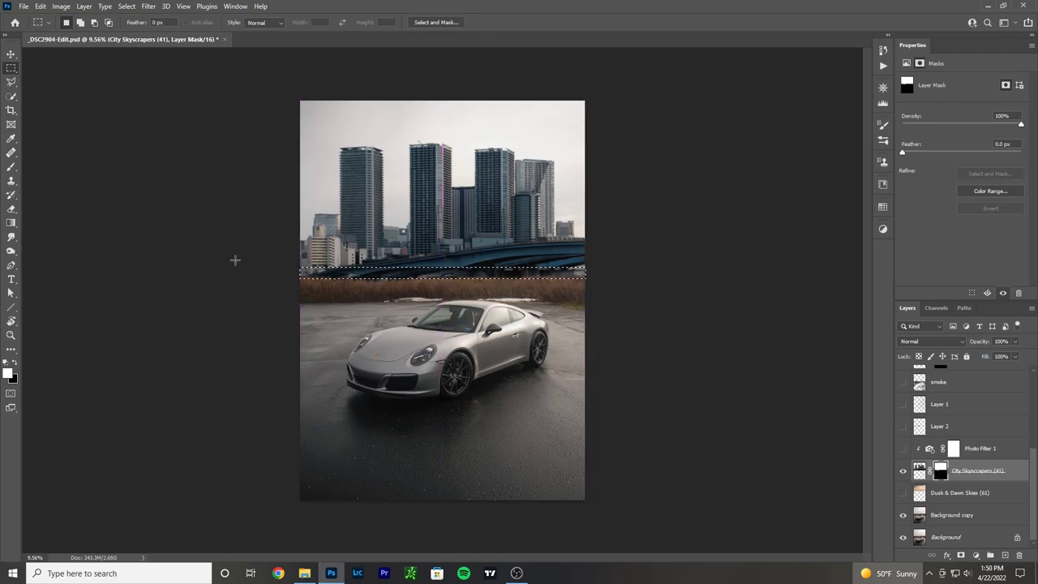
key(ctrl+d)
scroll(325, 210, up, 4)
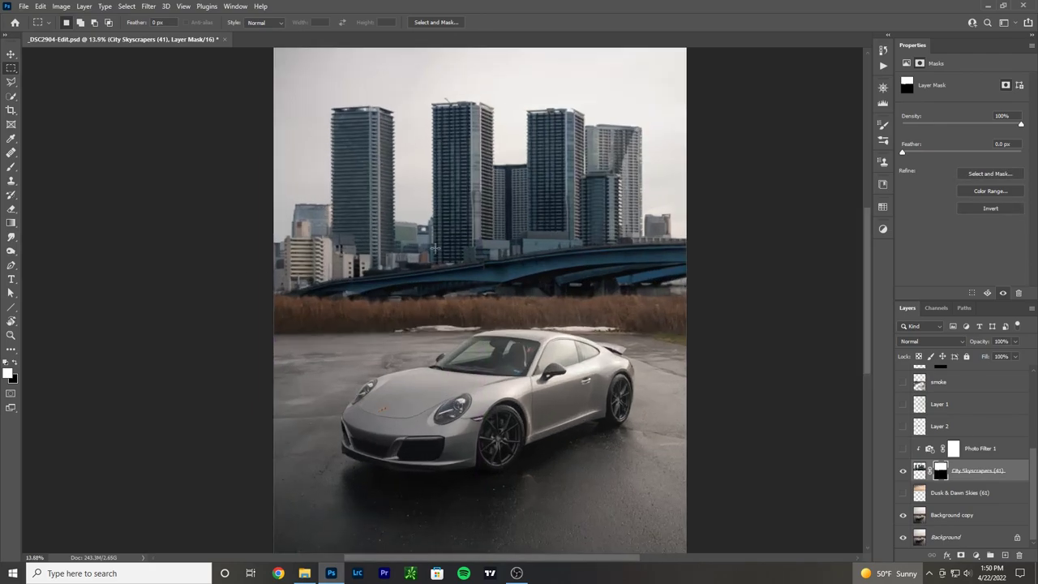
Step: Switch to the Brush tool with the KYLE Ultimate Pencil Hard brush for masking the bridge along the grass edge
click(10, 167)
click(73, 25)
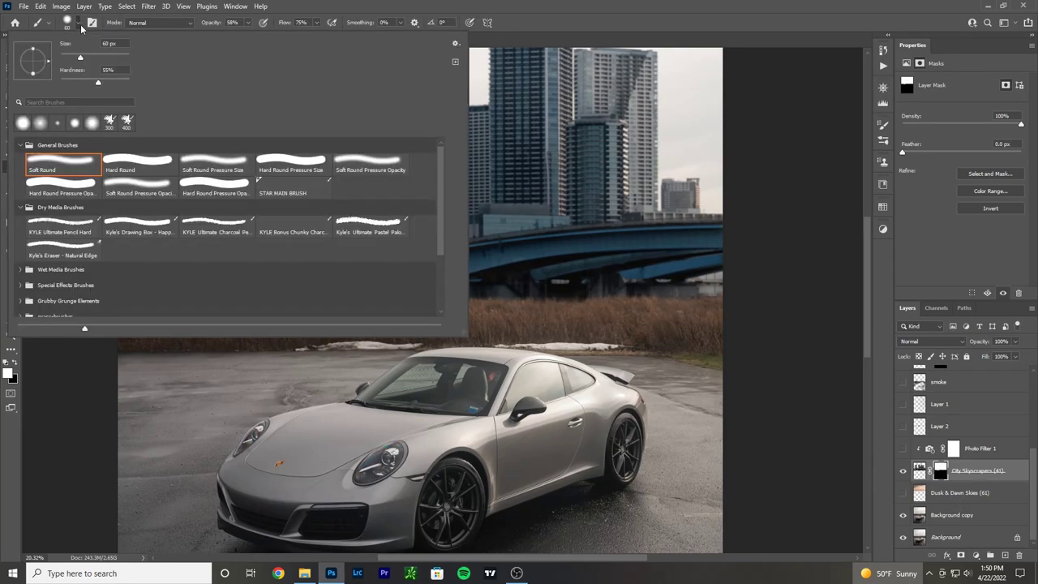
click(69, 229)
click(602, 5)
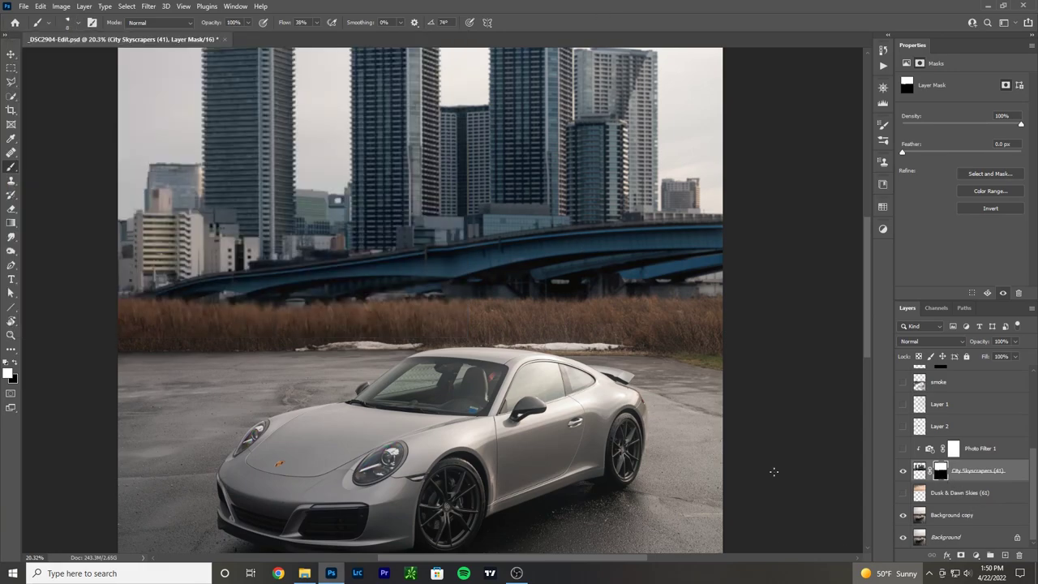
scroll(326, 297, up, 3)
scroll(326, 297, up, 1)
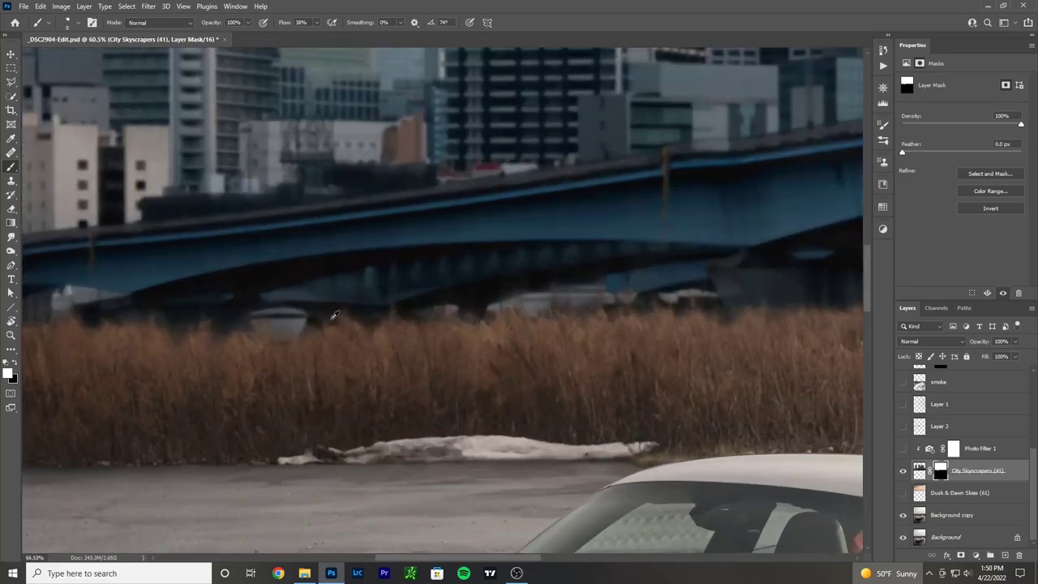
Step: Examine the masked transition between the bridge and the grass along its whole length, close up and from a distance
scroll(316, 334, up, 1)
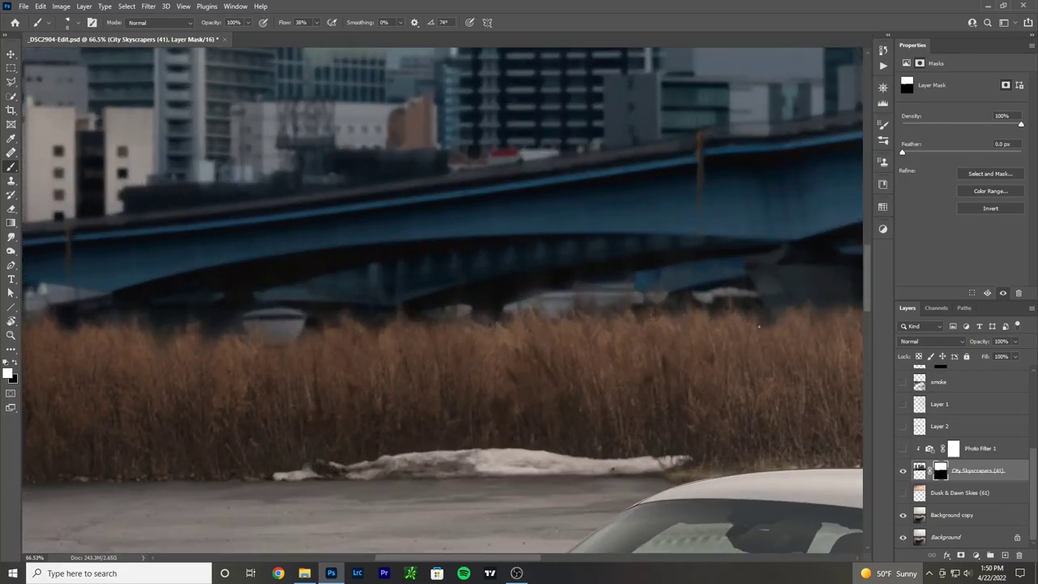
scroll(758, 324, up, 7)
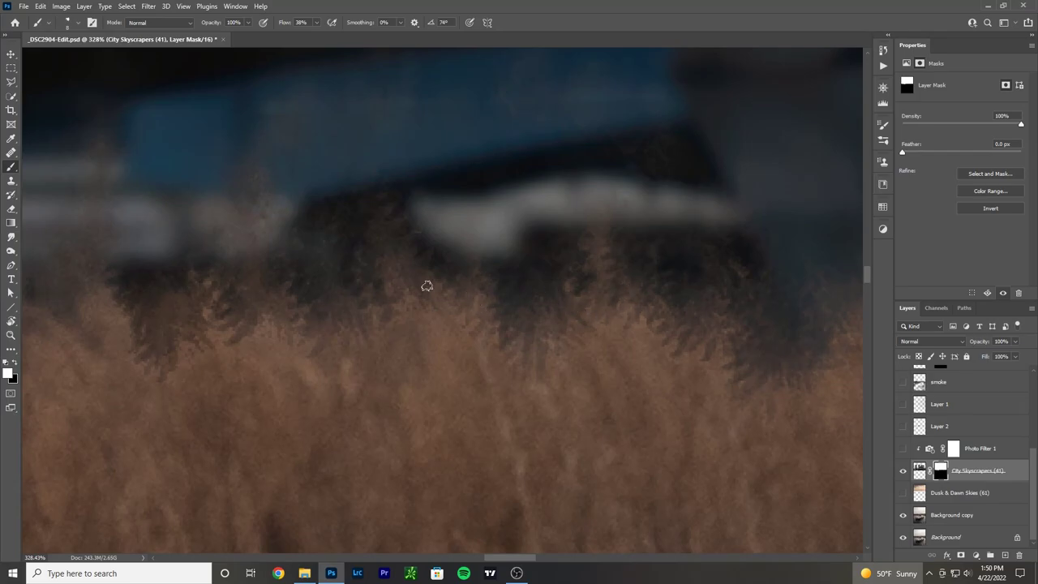
scroll(370, 329, down, 4)
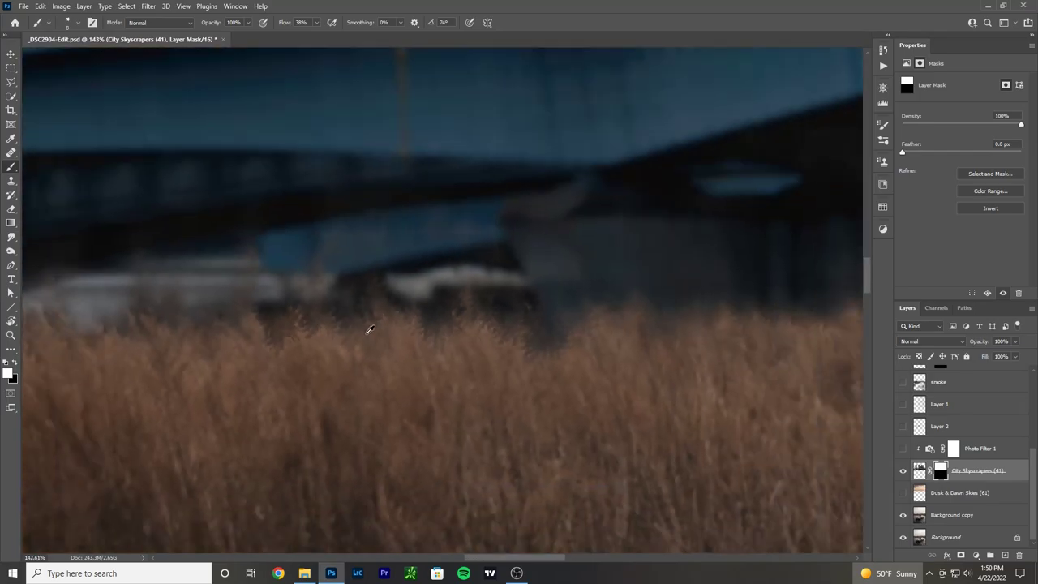
scroll(370, 329, down, 2)
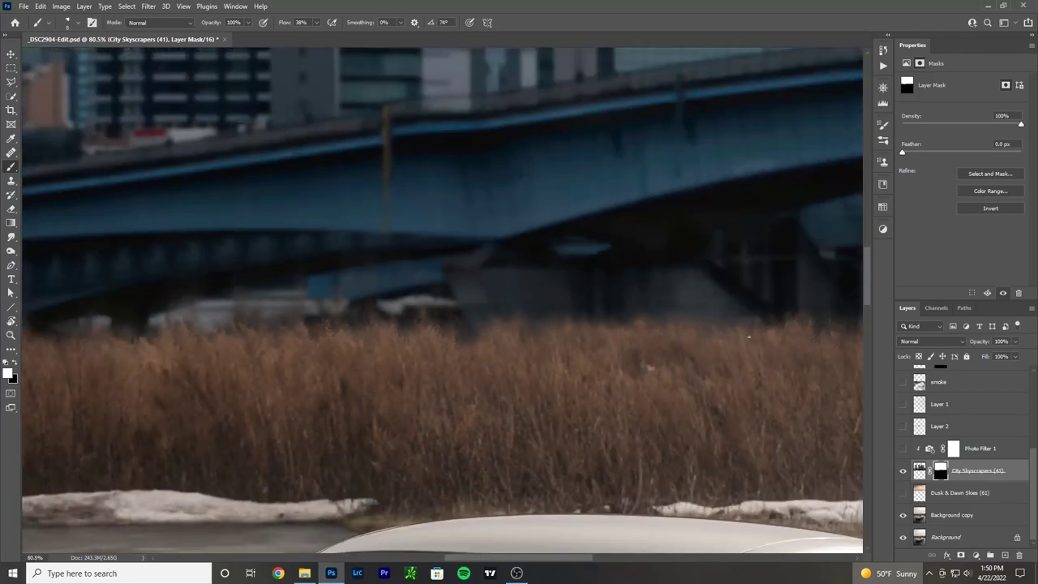
scroll(526, 316, down, 3)
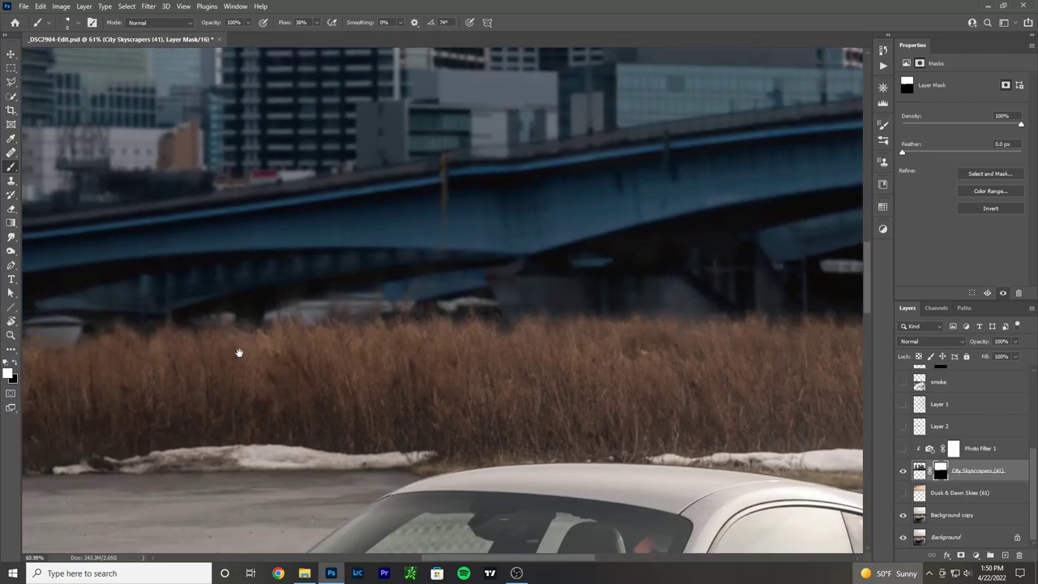
scroll(230, 348, down, 1)
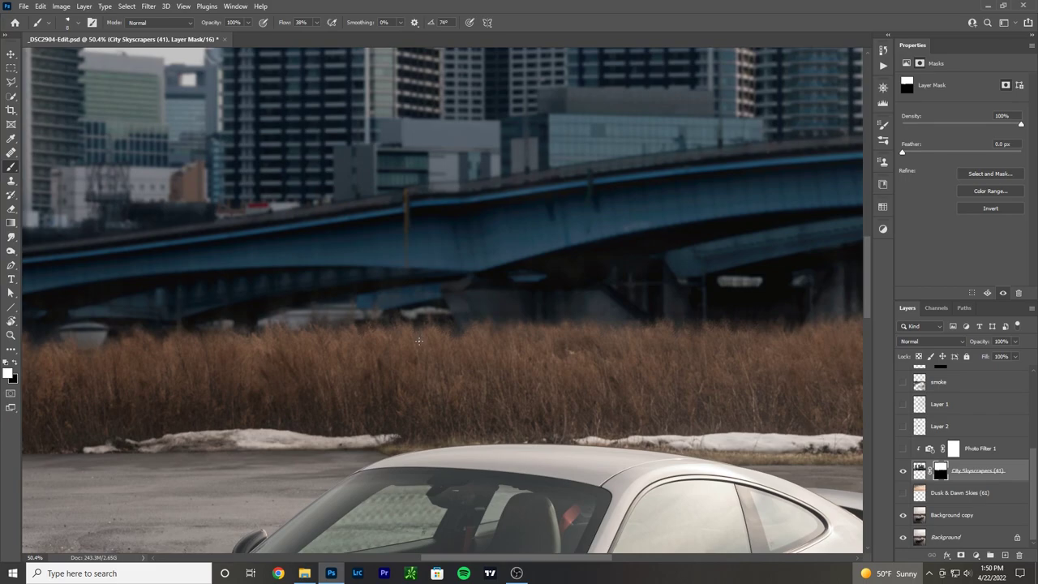
scroll(152, 352, down, 1)
scroll(115, 343, up, 2)
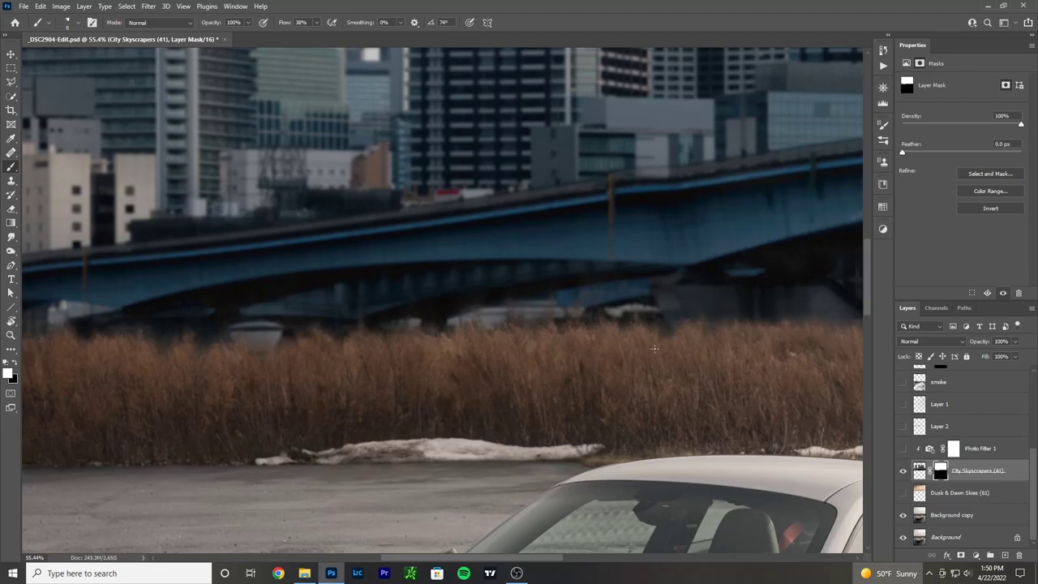
scroll(203, 358, down, 2)
scroll(699, 382, down, 2)
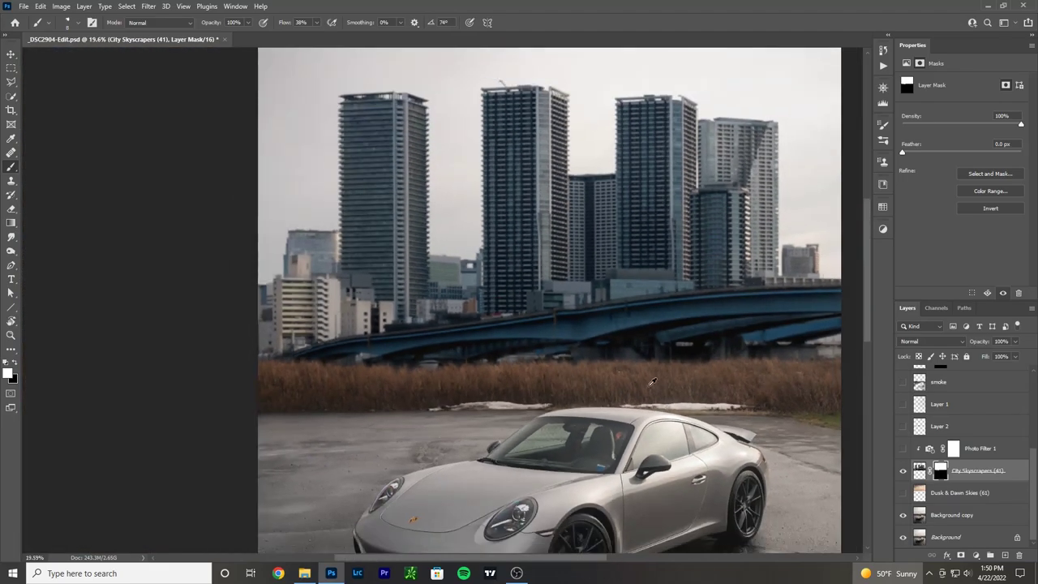
scroll(219, 368, up, 4)
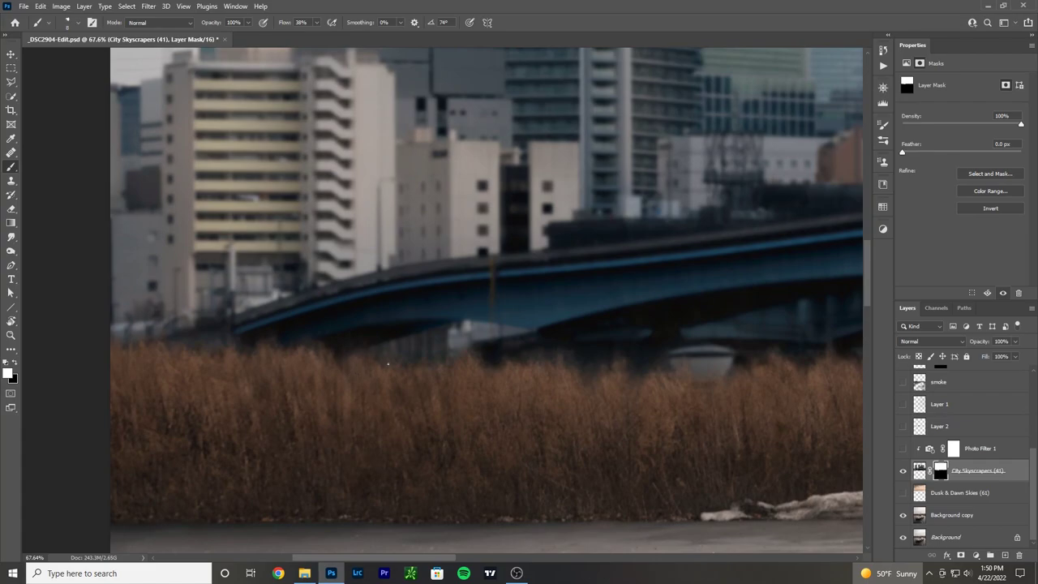
Step: Try masking the grass edge under the bridge with the pencil brush enlarged to 200 px
key(bracketright)
key(bracketright)
key(bracketright)
key(bracketright)
key(bracketright)
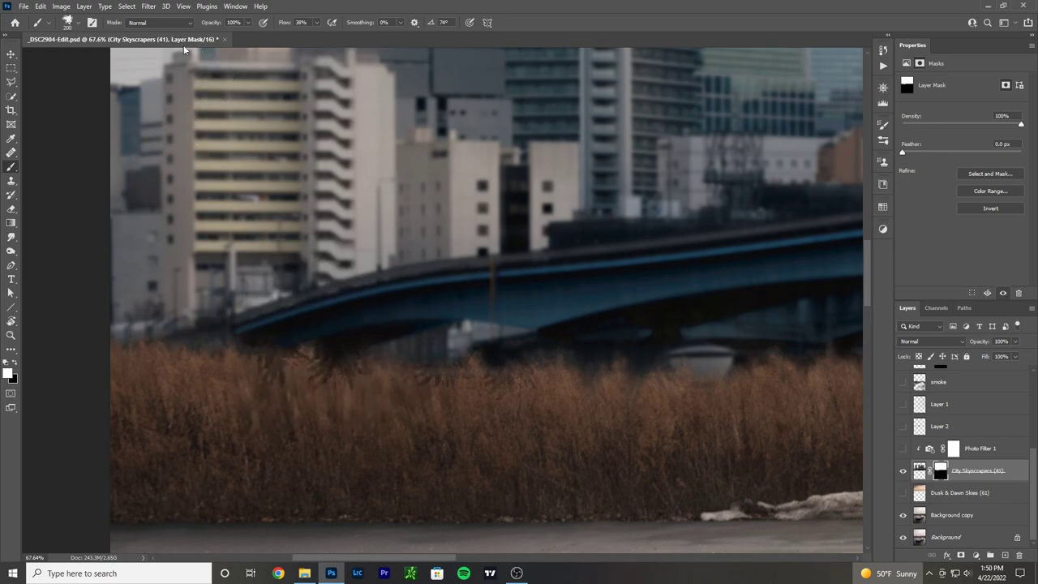
click(79, 26)
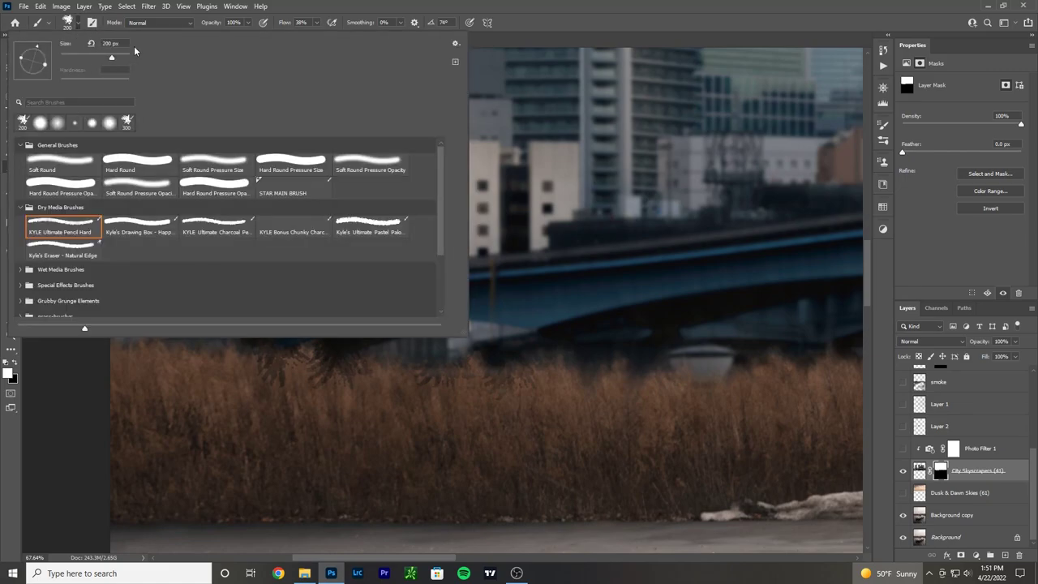
key(Return)
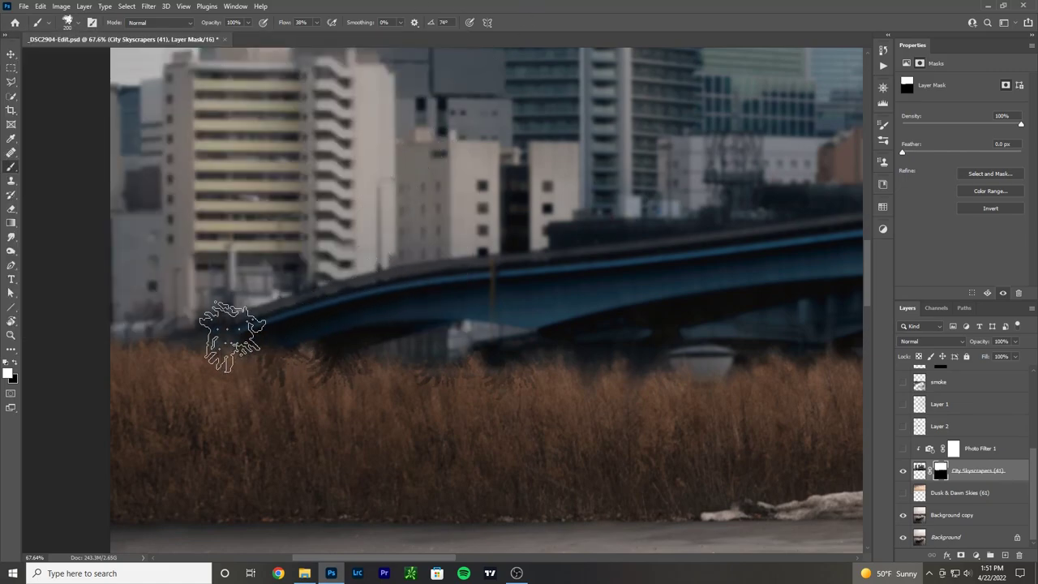
Step: Lower the brush opacity to 47% and switch to the Soft Round brush
drag(215, 22, 205, 24)
click(192, 22)
click(211, 26)
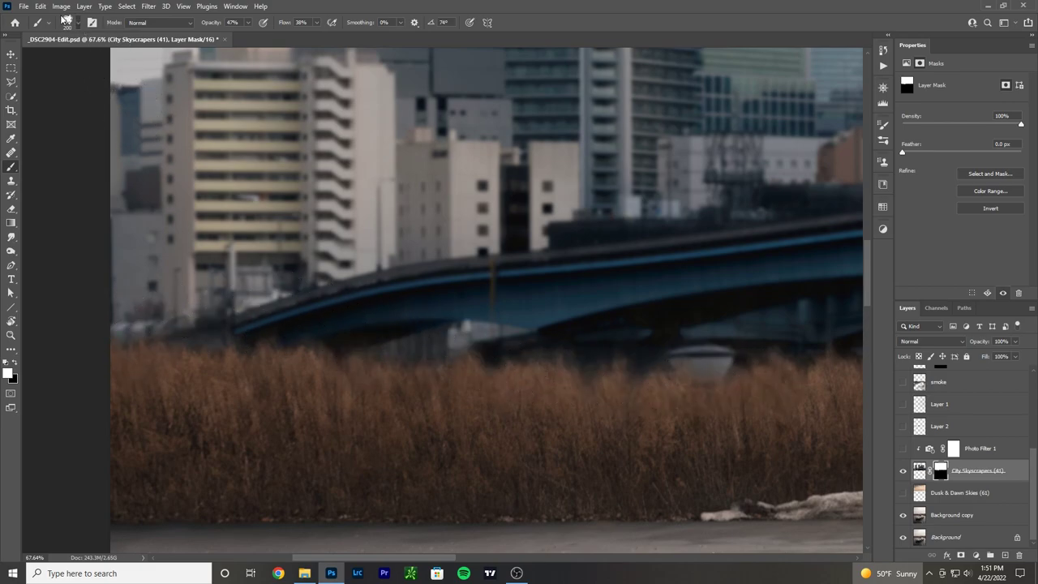
click(63, 19)
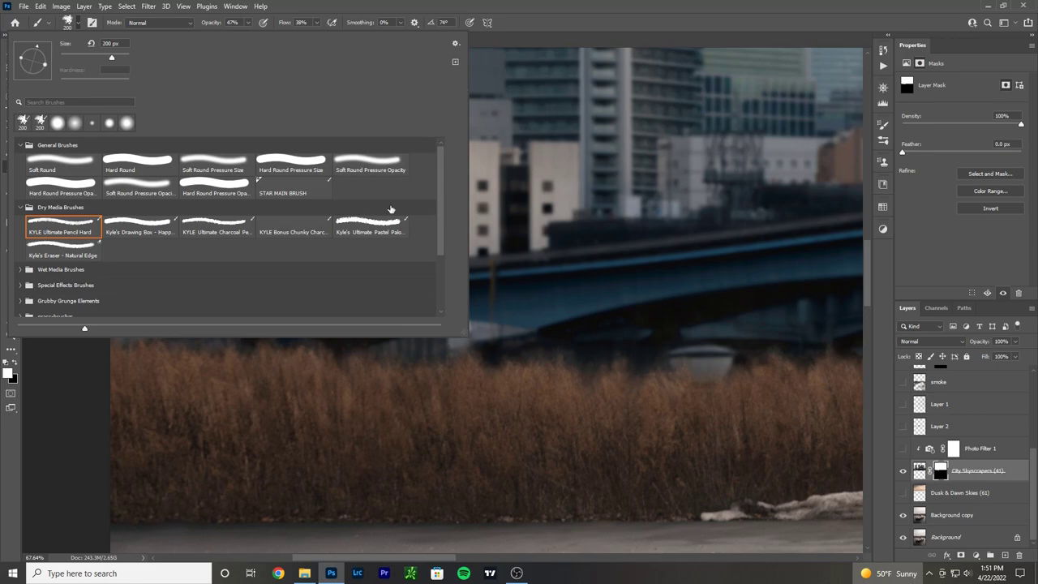
click(62, 162)
click(540, 364)
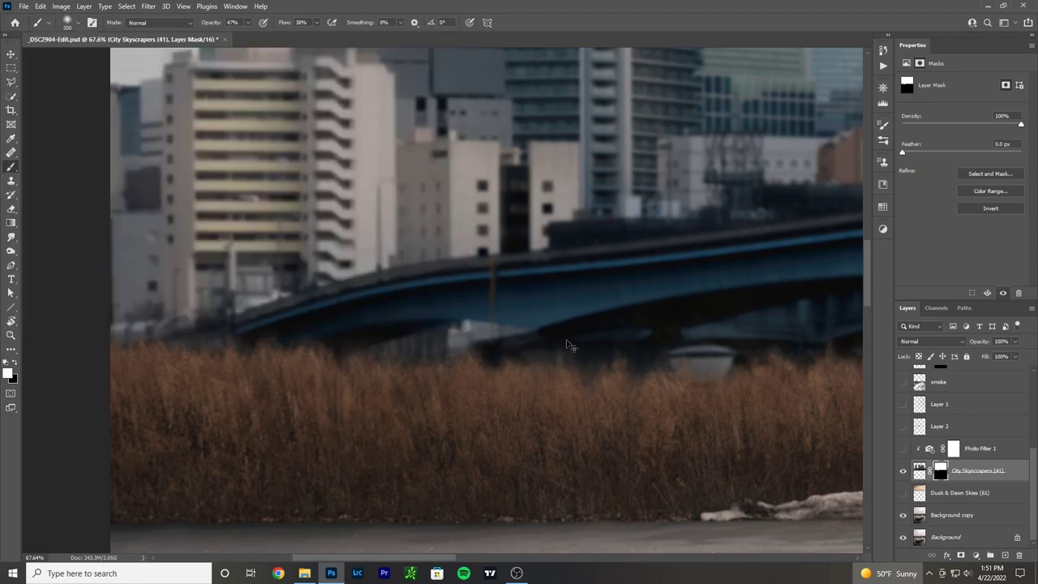
Step: Set the brush opacity back to 100% and reselect the KYLE Ultimate Pencil Hard brush
drag(201, 22, 235, 23)
click(71, 23)
double_click(61, 225)
Step: Examine the whole composite and the grass and snow line directly behind the car
scroll(663, 361, down, 5)
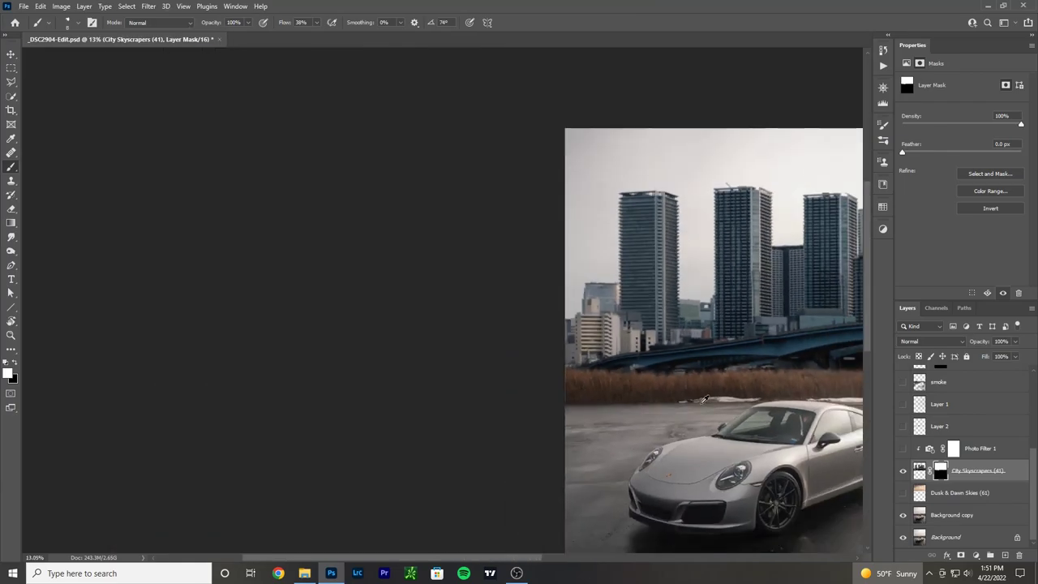
key(ctrl+0)
scroll(487, 344, up, 2)
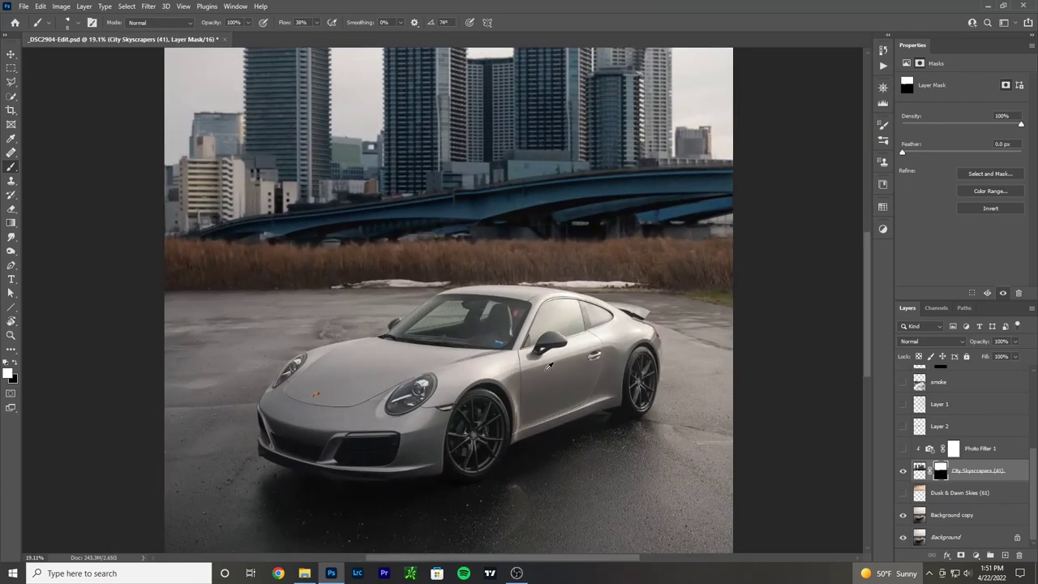
scroll(543, 386, up, 1)
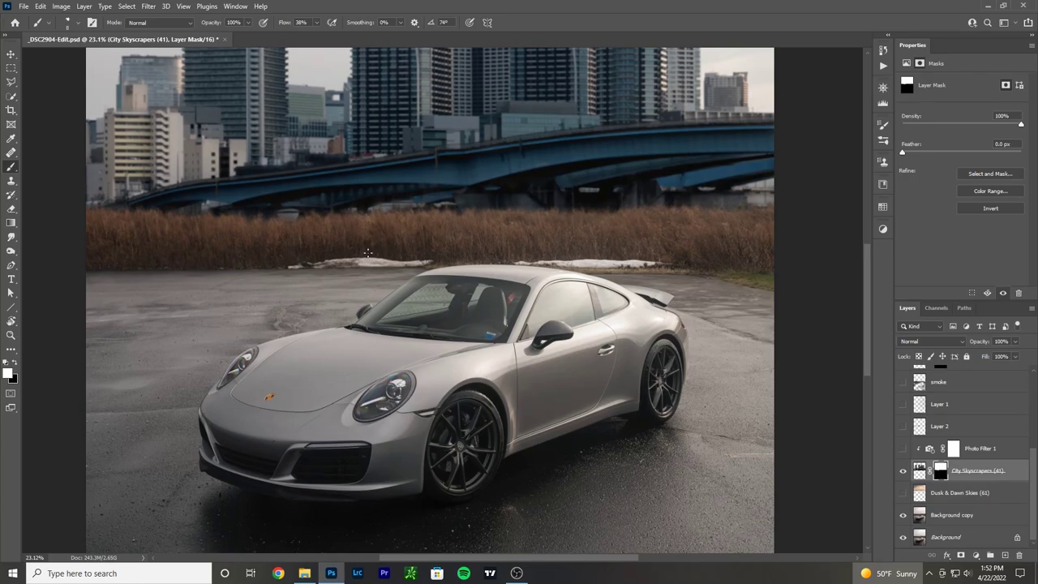
scroll(556, 233, up, 4)
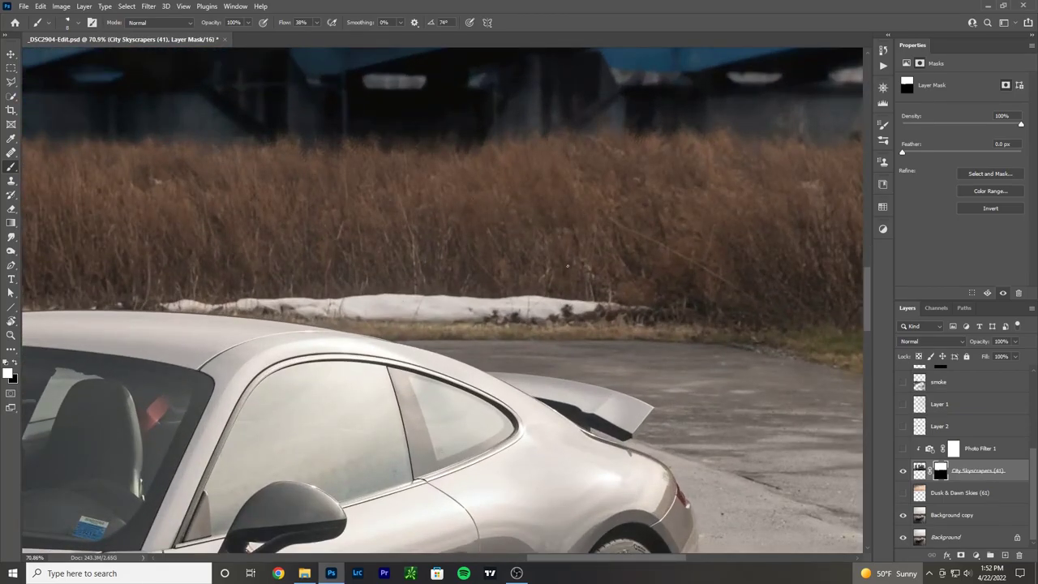
scroll(595, 228, down, 6)
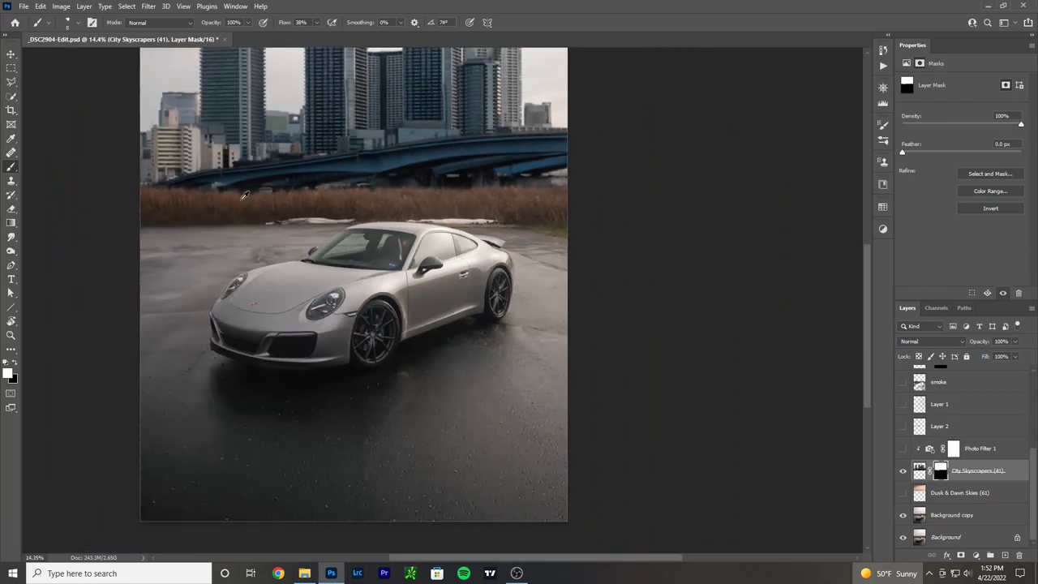
Step: Examine how the low buildings, bridge and towers blend into the grass and sky
scroll(165, 133, up, 1)
scroll(252, 267, up, 2)
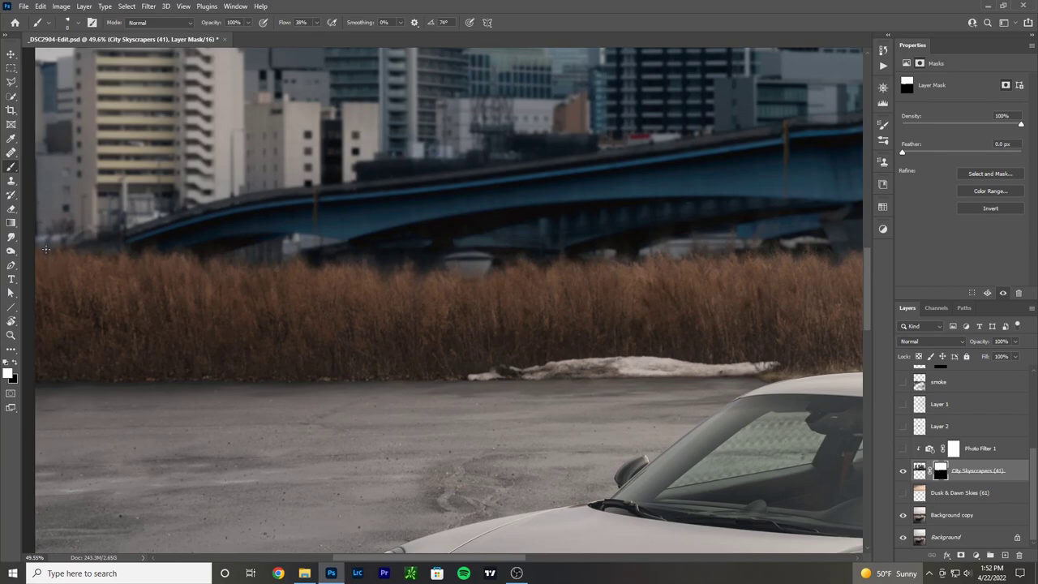
scroll(345, 265, up, 3)
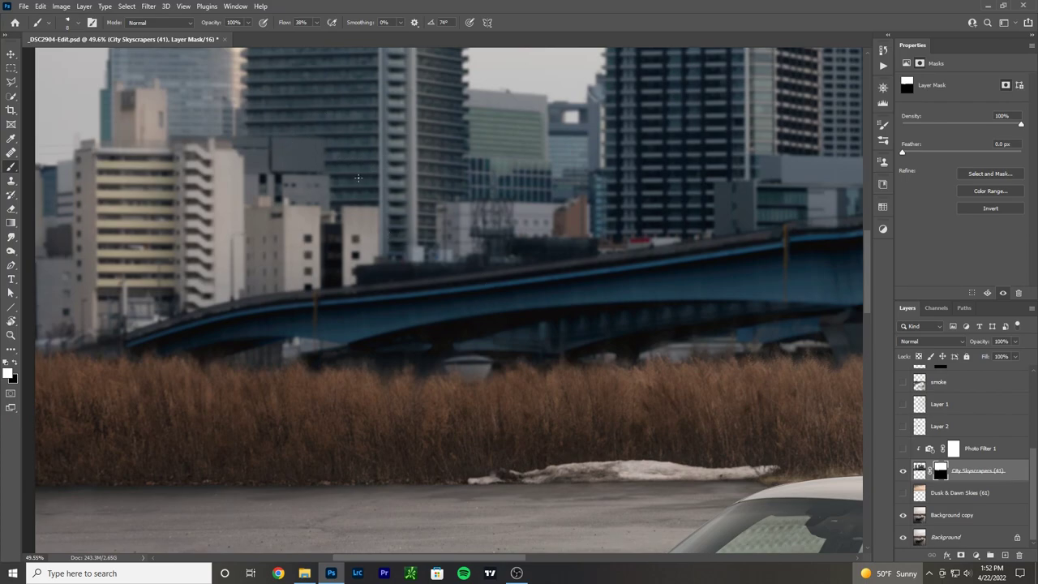
scroll(359, 177, up, 3)
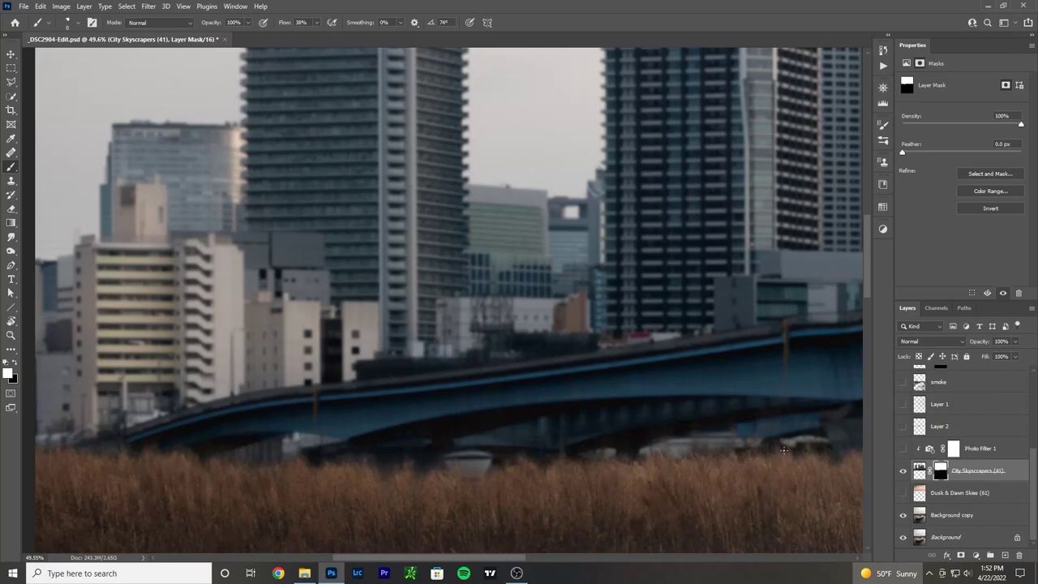
scroll(697, 446, down, 4)
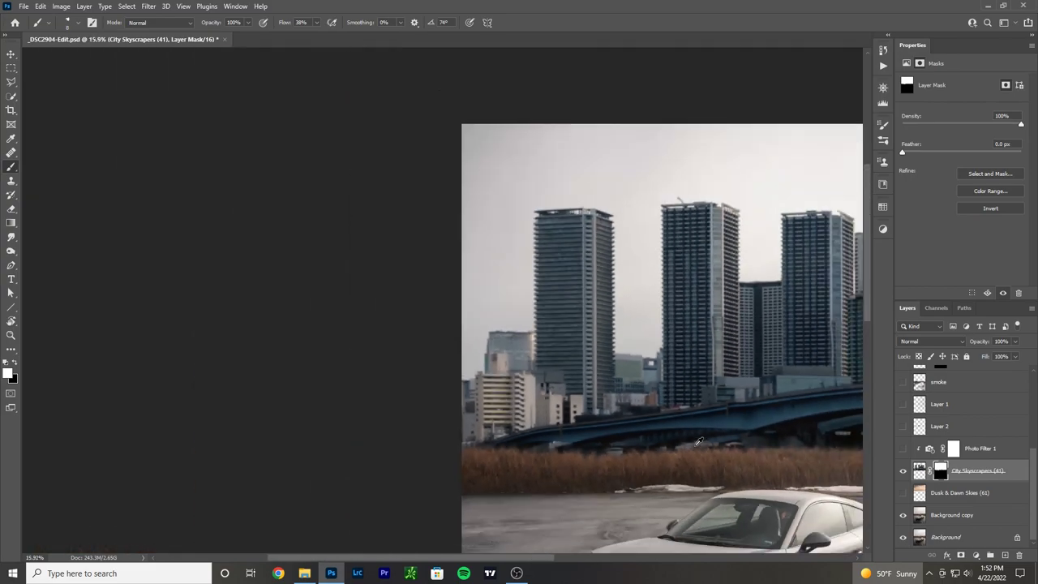
scroll(773, 442, up, 1)
drag(815, 419, 553, 427)
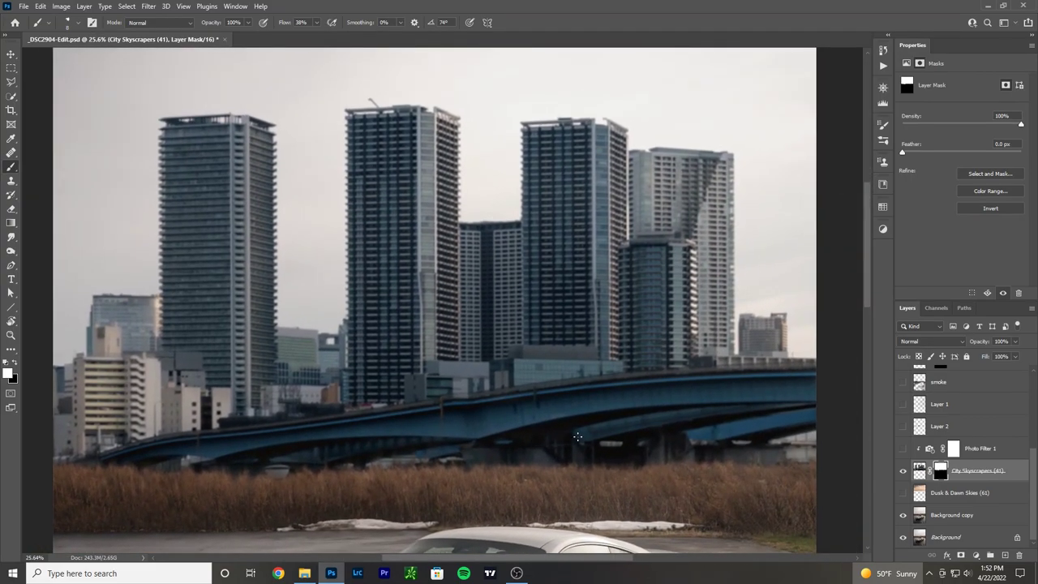
scroll(309, 347, down, 1)
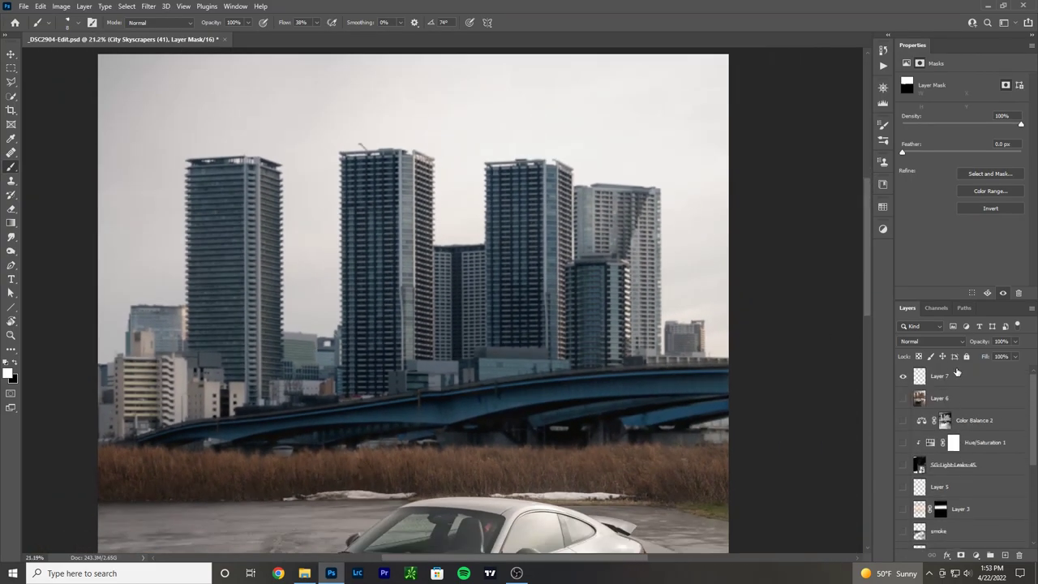
Step: Select Layer 7 and circle the bridge with a red brush outline reaching into the grass
click(958, 372)
click(965, 471)
scroll(963, 405, up, 4)
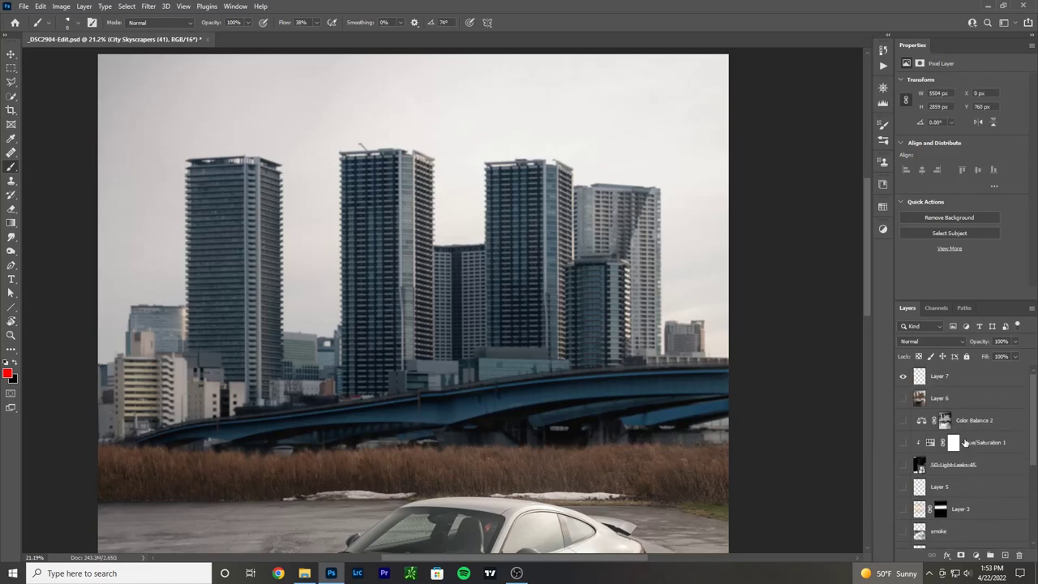
click(963, 378)
scroll(963, 406, down, 4)
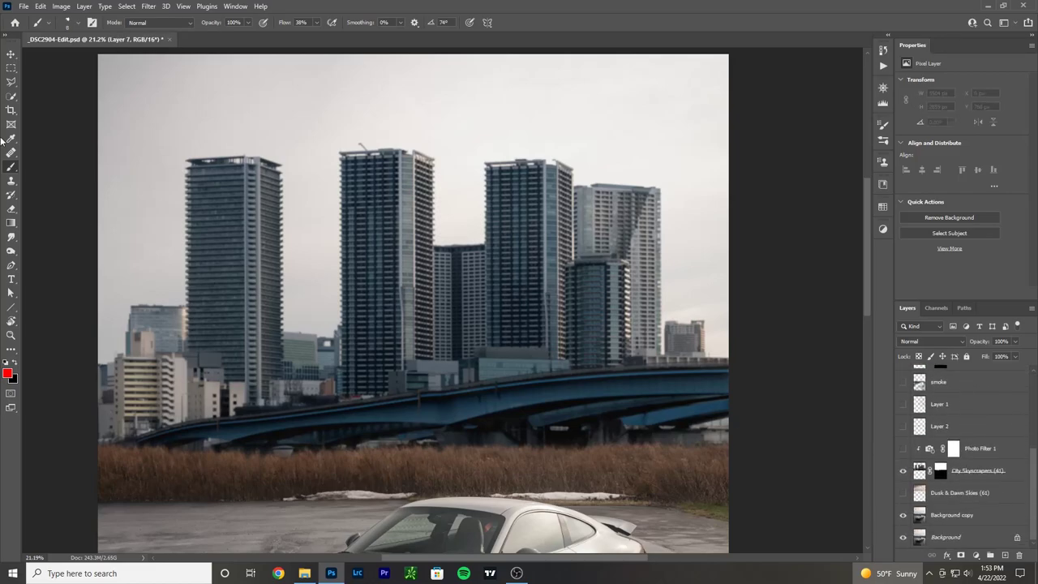
drag(237, 400, 255, 472)
drag(730, 371, 244, 399)
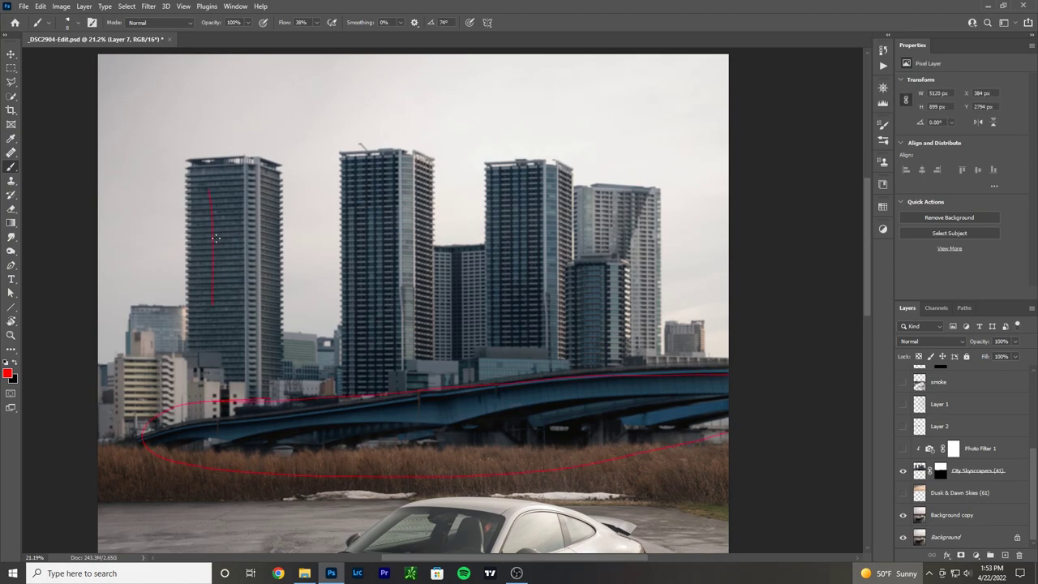
Step: Mark the tall skyscraper facades with short vertical red brush strokes on Layer 7
drag(364, 284, 375, 228)
drag(522, 199, 520, 275)
drag(455, 302, 463, 268)
scroll(584, 324, down, 2)
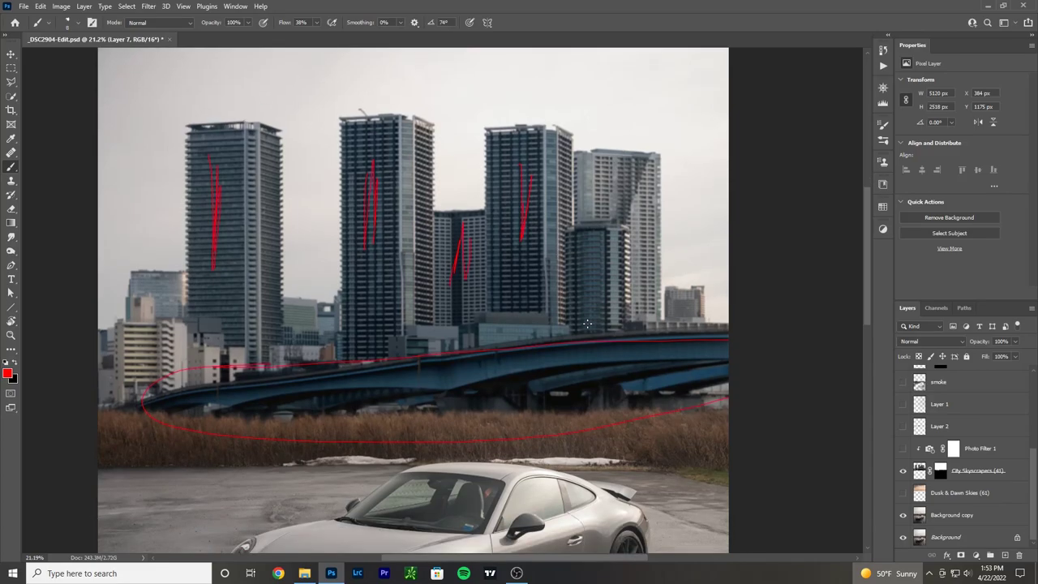
Step: Sketch red outlines around the parking lot foreground, the skyline and the sky, with a horizontal line across the sky
scroll(468, 422, down, 2)
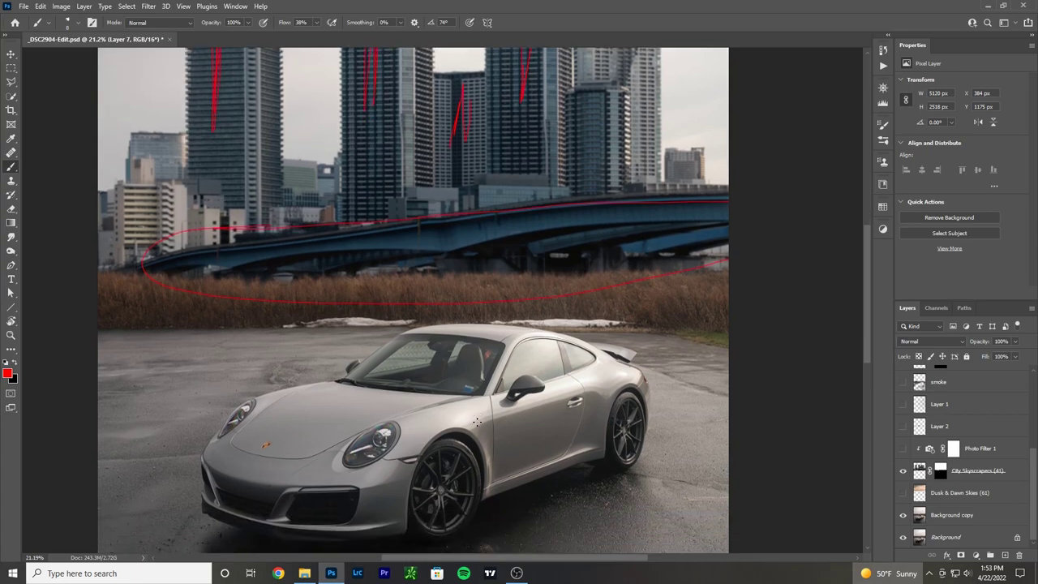
scroll(468, 422, down, 3)
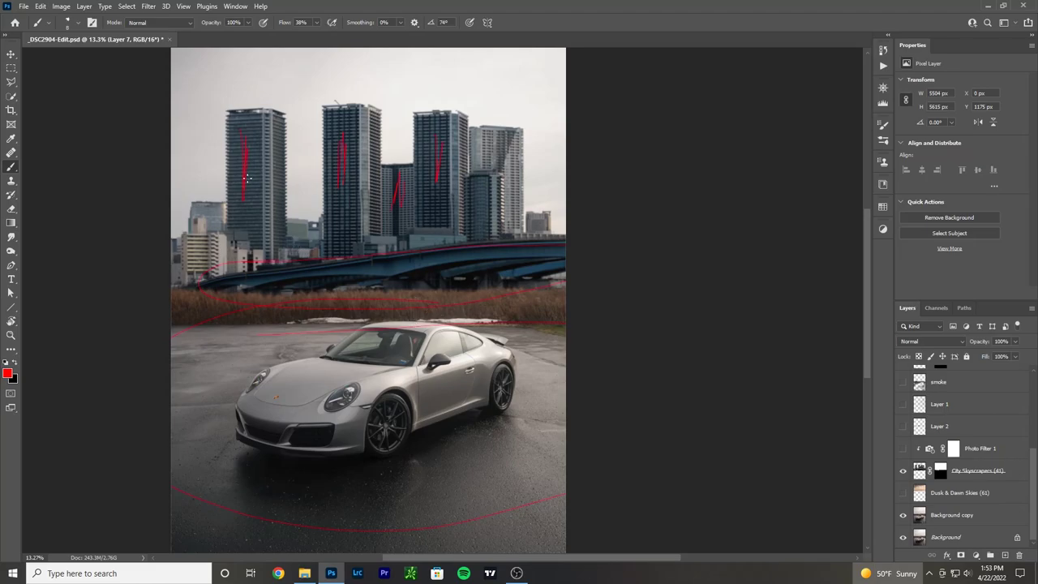
mouse_move(426, 142)
mouse_down()
mouse_move(267, 177)
mouse_move(226, 227)
mouse_move(494, 164)
mouse_move(364, 149)
mouse_up()
scroll(369, 165, up, 2)
mouse_move(536, 128)
mouse_down()
mouse_move(397, 120)
mouse_move(418, 146)
mouse_move(544, 137)
mouse_move(530, 128)
mouse_up()
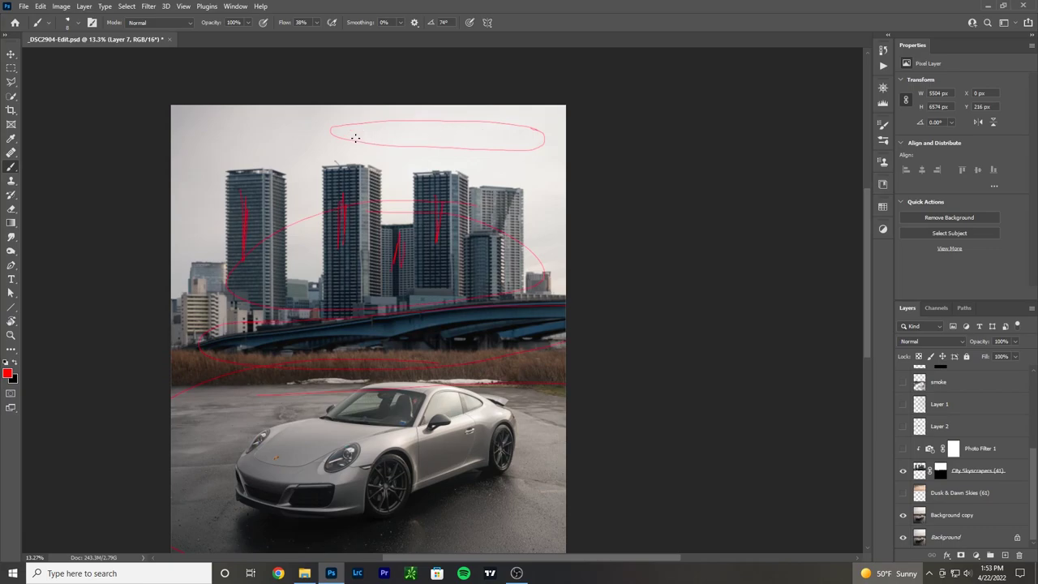
drag(341, 193, 339, 169)
drag(174, 161, 175, 162)
drag(272, 135, 566, 136)
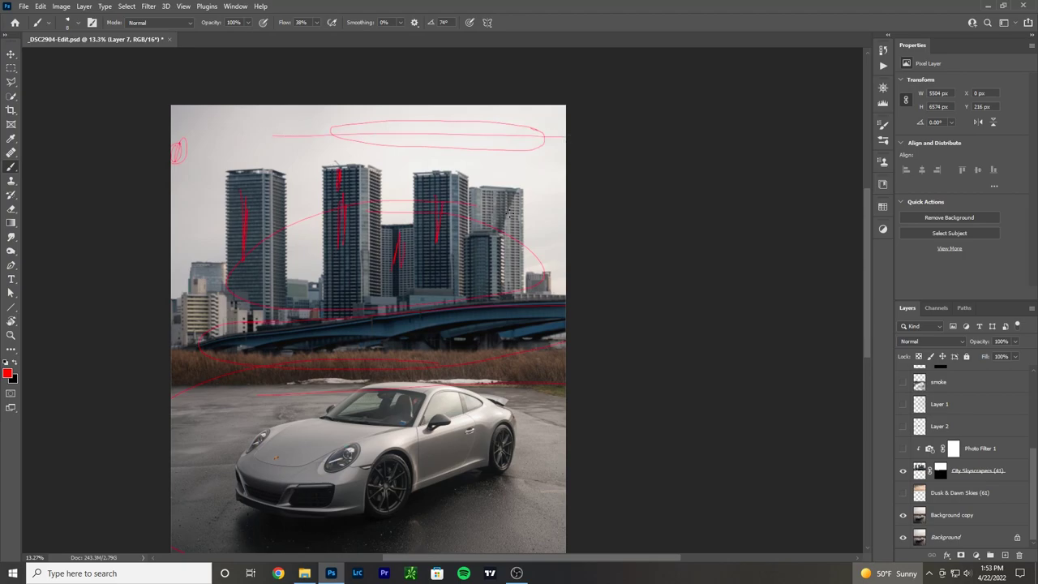
Step: Undo the red strokes over the foreground, skyline and sky, keeping the bridge outline and tower marks
key(ctrl+z)
key(ctrl+z)
key(ctrl+z)
key(ctrl+z)
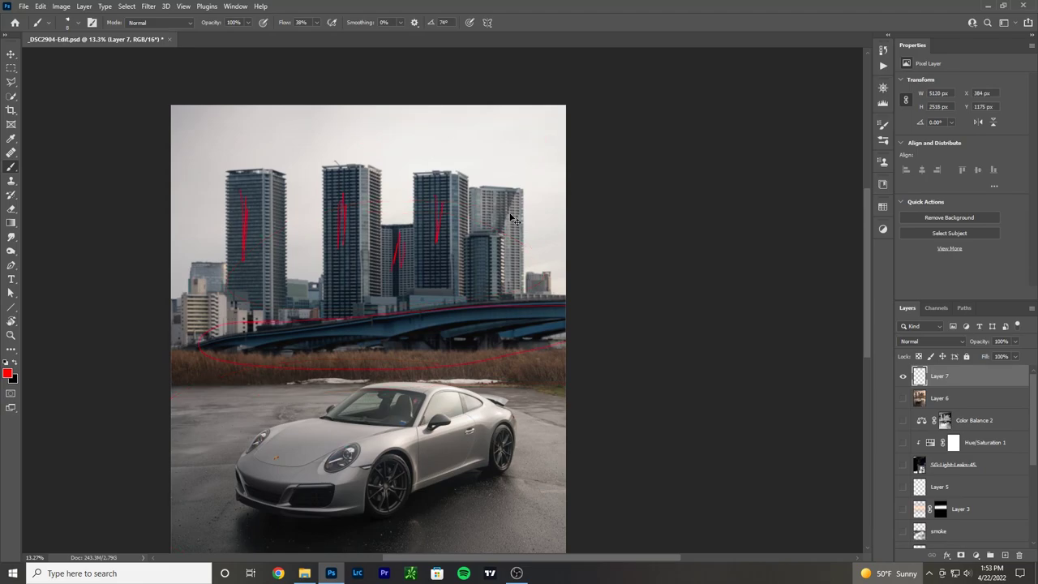
Step: Undo the remaining red marks on Layer 7 and turn on the Photo Filter 1 warming adjustment over the city skyline
key(ctrl+z)
scroll(946, 466, down, 4)
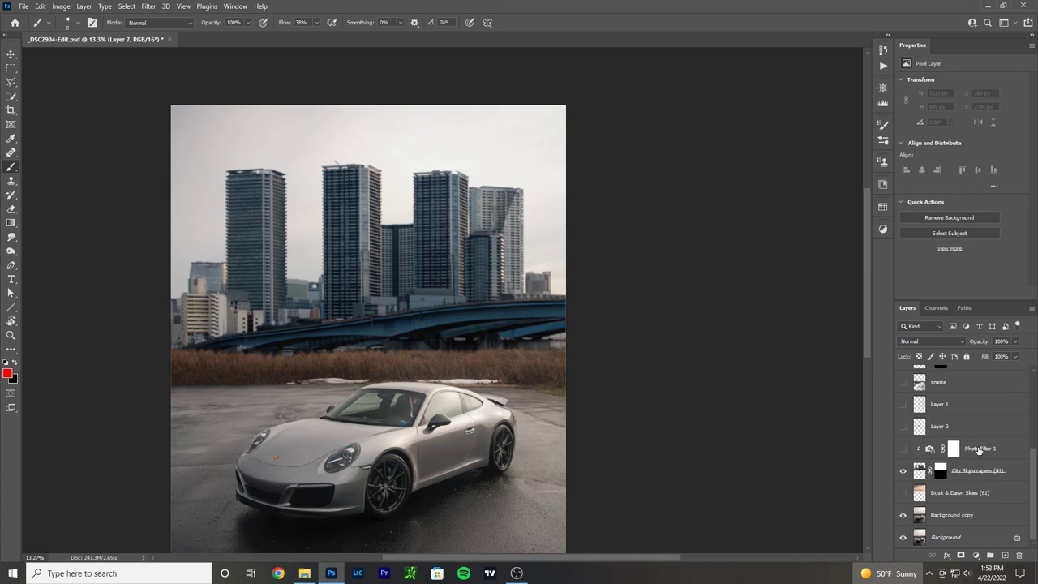
click(979, 450)
click(905, 450)
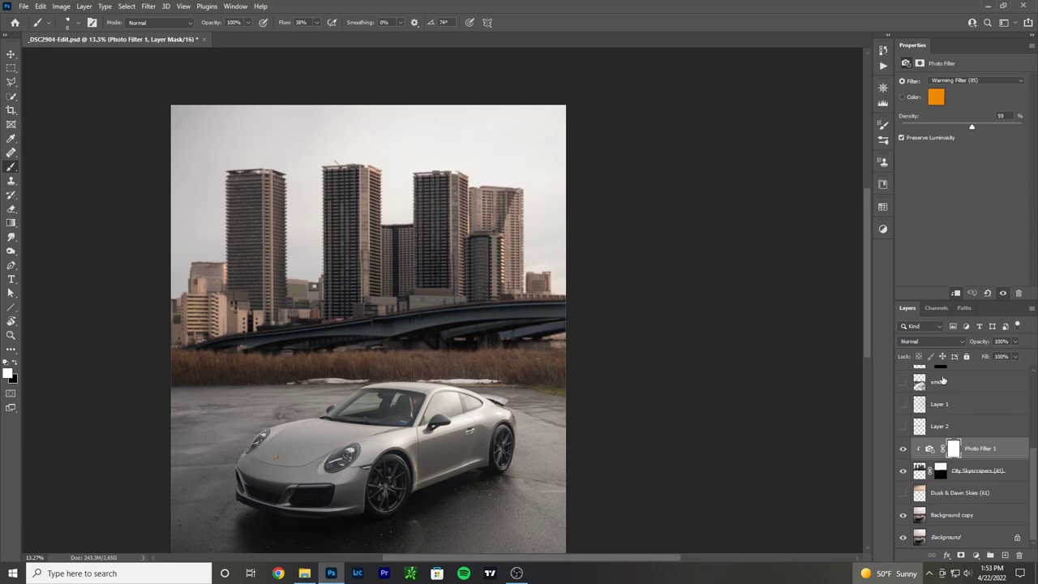
scroll(944, 382, up, 4)
scroll(941, 426, down, 5)
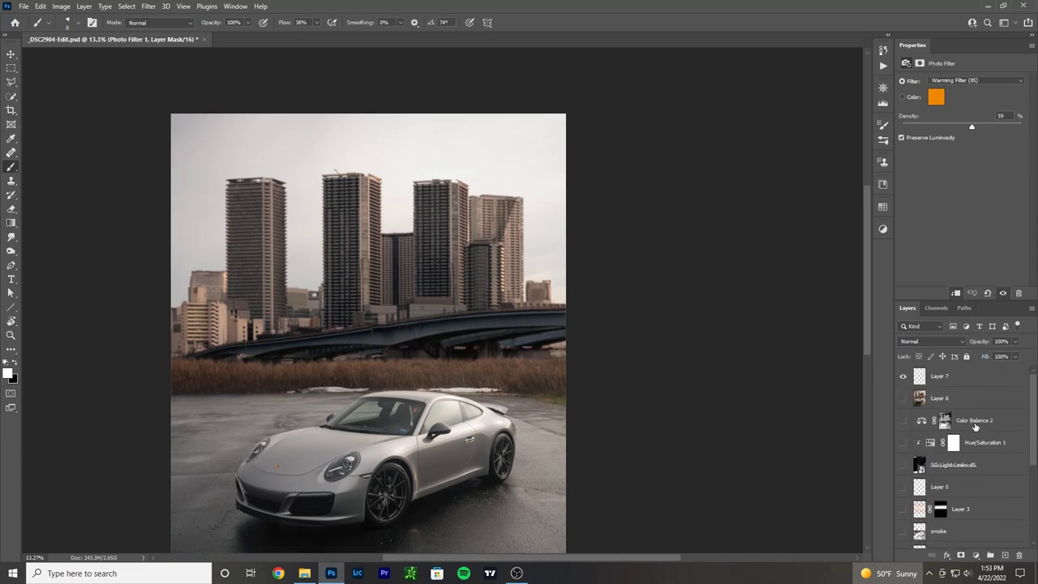
scroll(968, 455, up, 5)
click(957, 380)
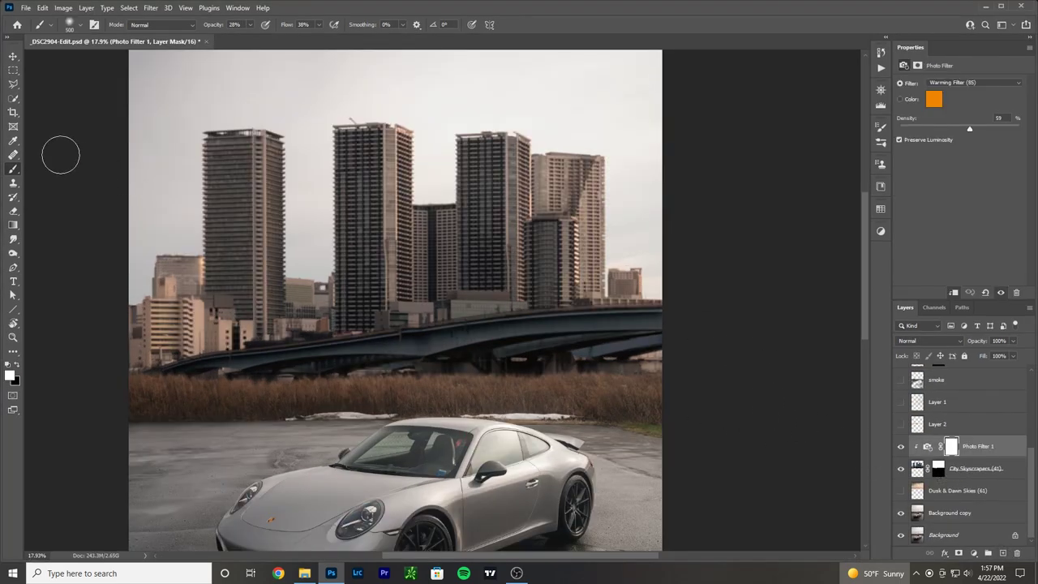
Step: Select Layer 7, set the foreground color to red ff0000 and reduce the brush size to 200 px
scroll(198, 214, down, 2)
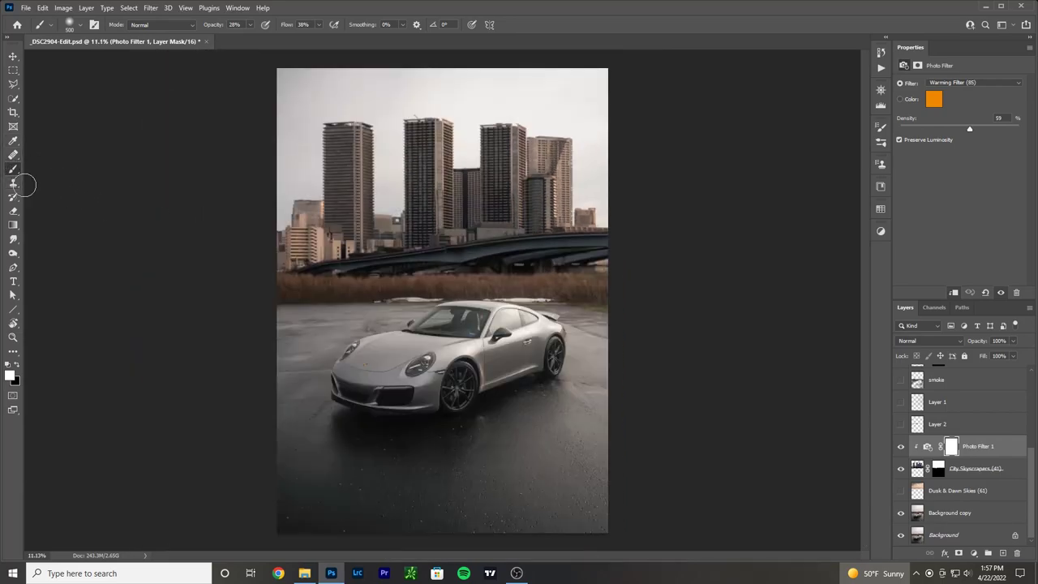
scroll(944, 383, up, 2)
scroll(944, 383, up, 4)
click(941, 377)
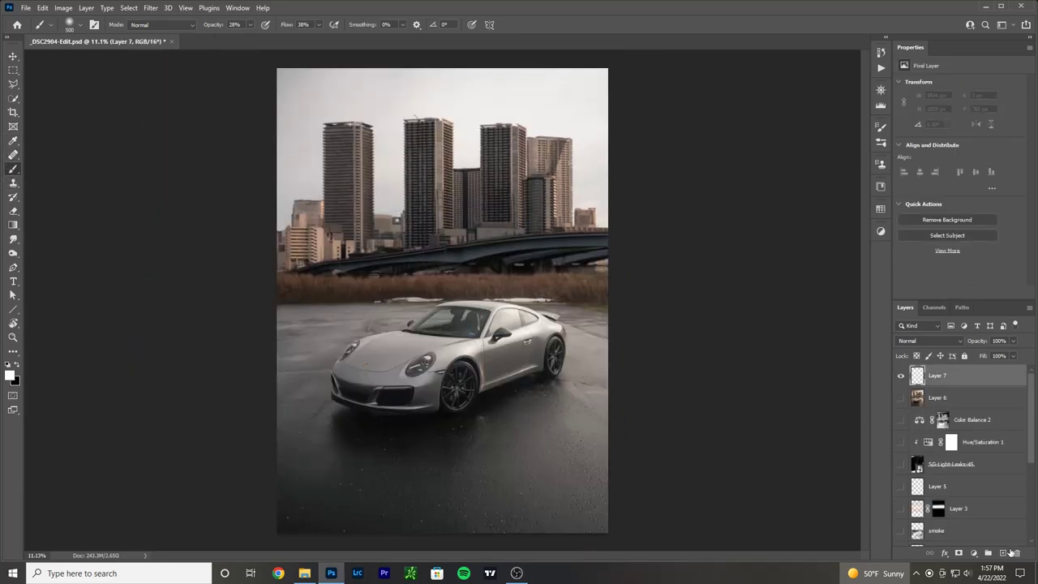
click(9, 375)
text(ff0000)
click(352, 260)
key(bracketleft)
key(bracketleft)
Step: Try soft red strokes in the sky's upper-right corner and across the car's side windows, and undo them
drag(594, 154, 616, 134)
key(ctrl+z)
mouse_move(600, 82)
mouse_down()
mouse_move(611, 99)
mouse_move(587, 85)
mouse_move(608, 114)
mouse_up()
mouse_move(538, 333)
mouse_down()
mouse_move(501, 334)
mouse_move(516, 324)
mouse_up()
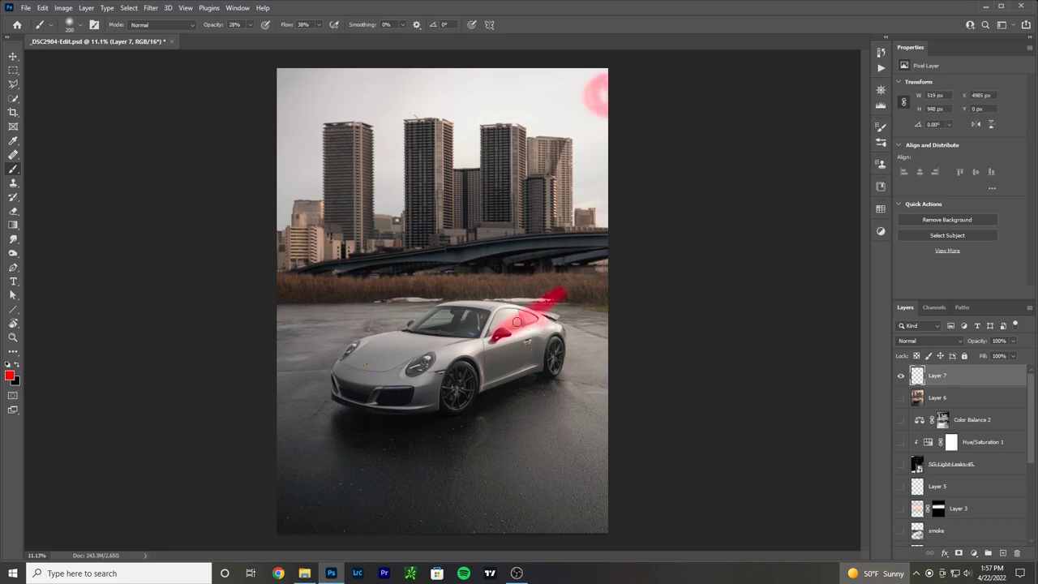
key(ctrl+z)
key(ctrl+z)
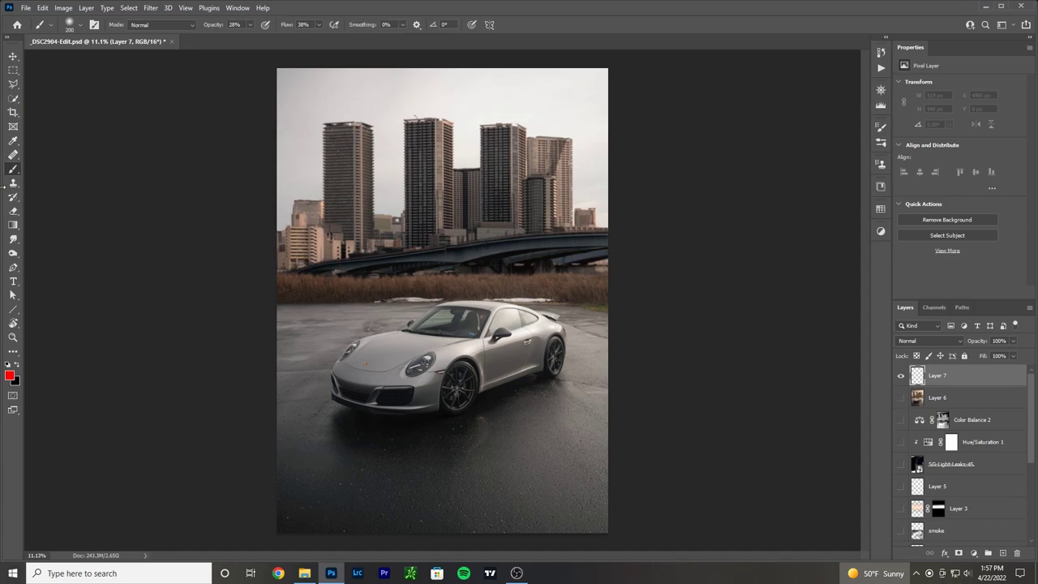
Step: Set the brush hardness to 50%
click(81, 26)
click(99, 85)
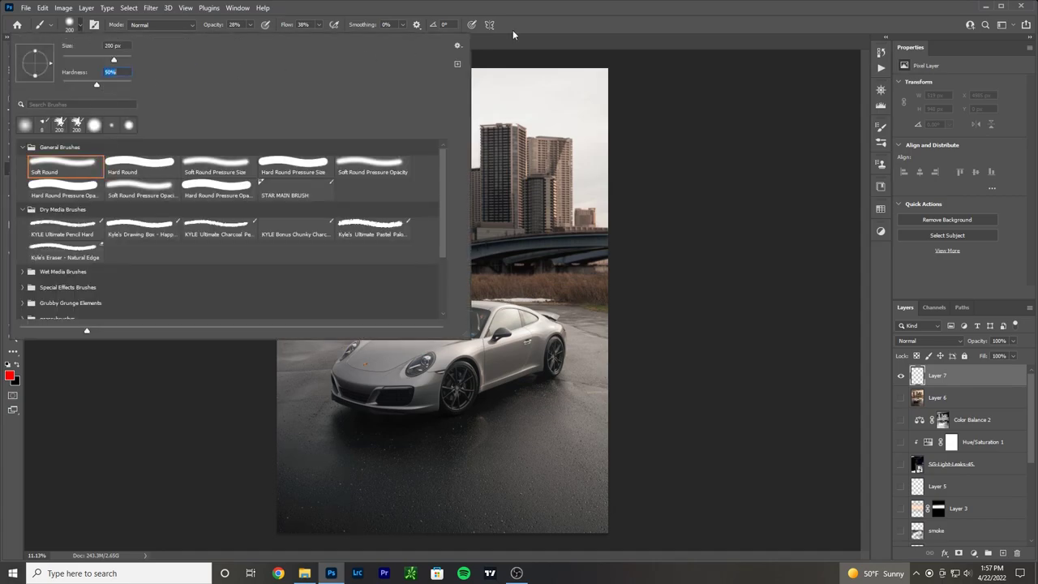
key(Return)
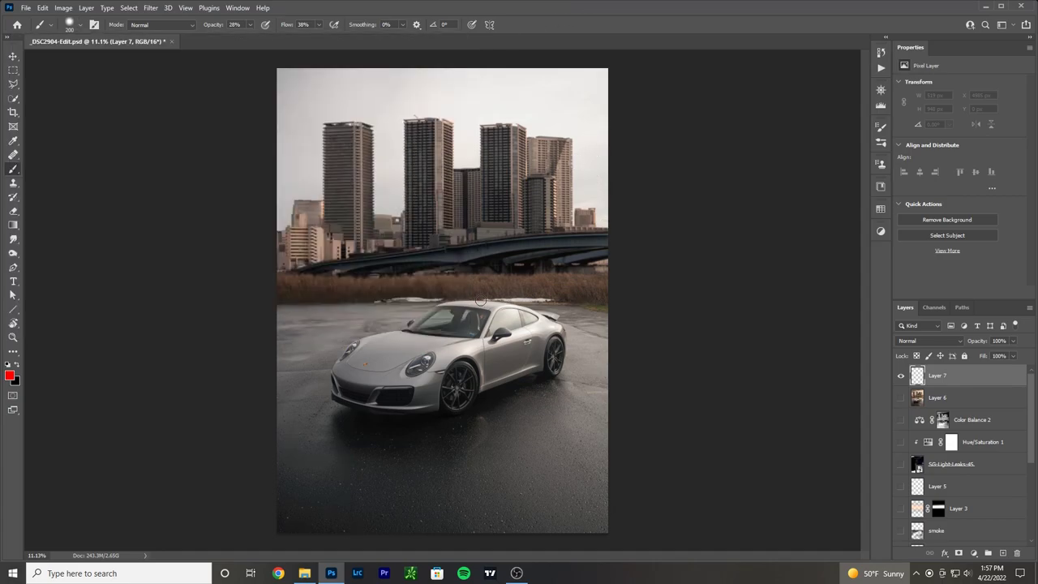
Step: Mark the light direction with diagonal red strokes from the car's roof and rear toward the photo's right edge
drag(480, 301, 616, 128)
drag(531, 326, 675, 154)
click(566, 349)
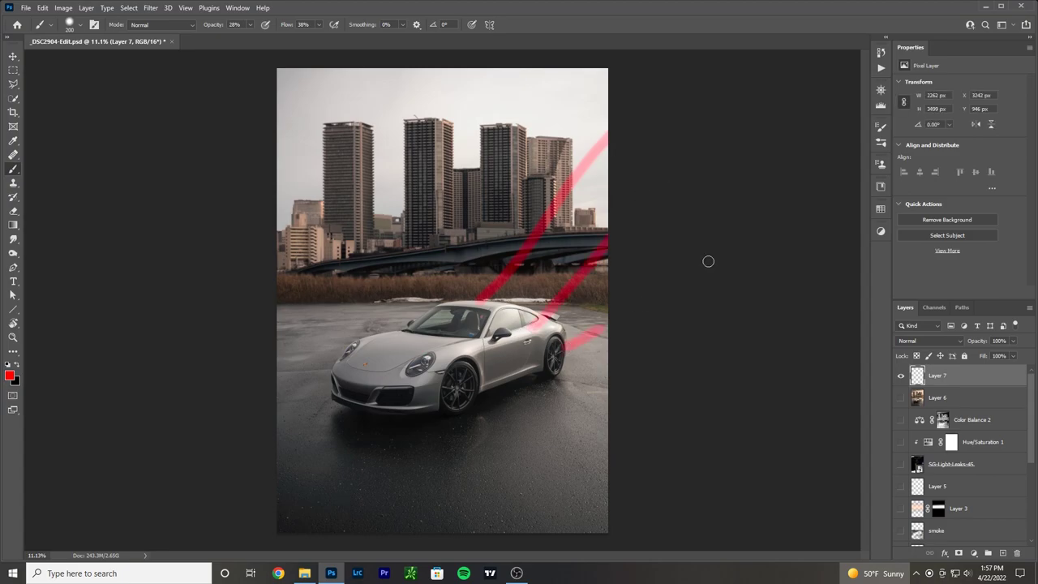
drag(511, 288, 646, 178)
Step: Undo the diagonal red light-direction strokes
key(ctrl+z)
key(ctrl+z)
key(ctrl+z)
key(ctrl+z)
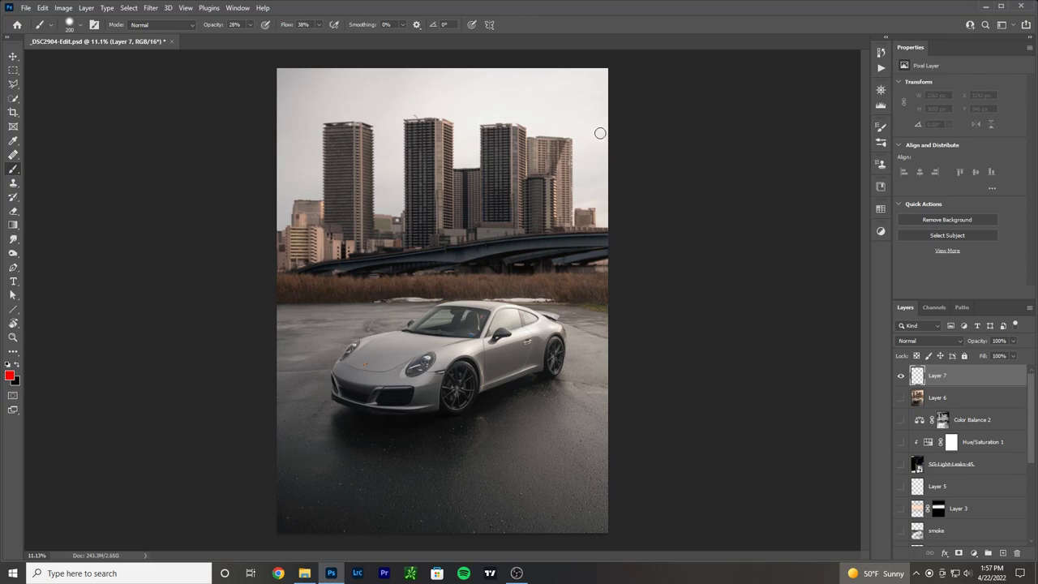
mouse_move(610, 126)
mouse_down()
mouse_move(617, 112)
mouse_move(624, 120)
mouse_up()
key(ctrl+z)
Step: Paint vertical red strokes down the right-hand faces of the skyscrapers to mark where the light hits
scroll(572, 150, up, 3)
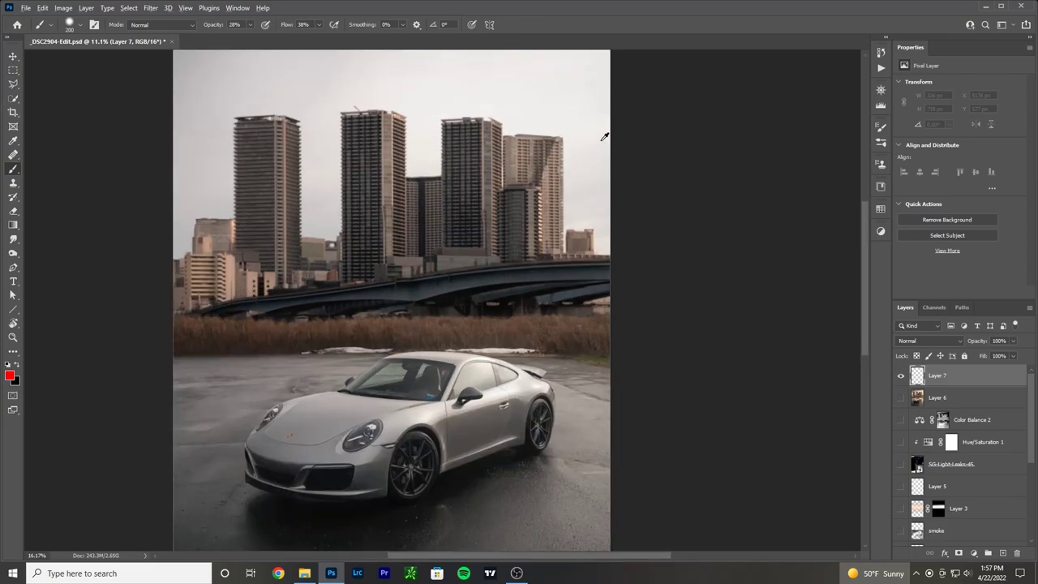
scroll(391, 154, down, 1)
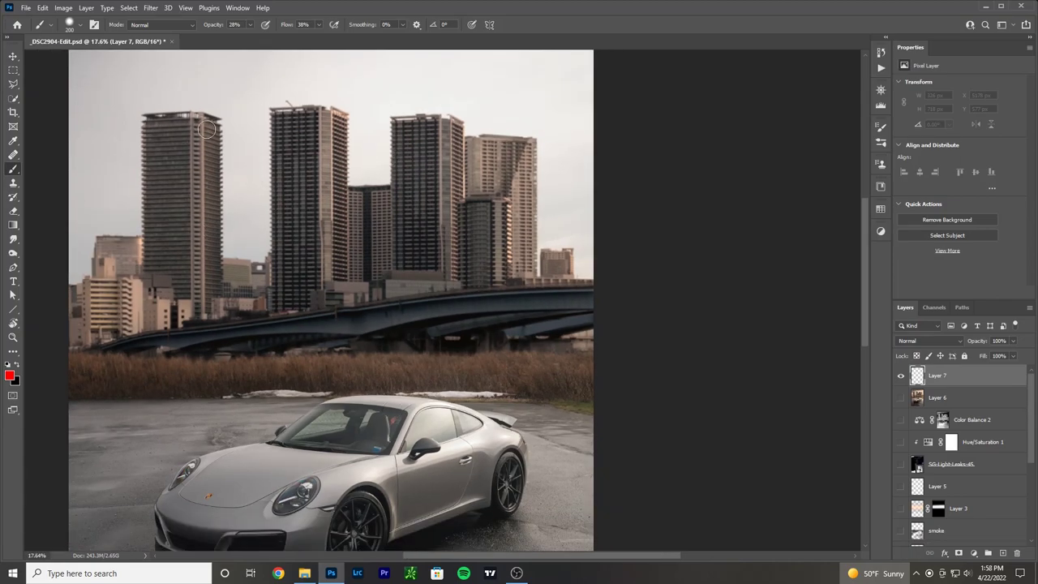
mouse_move(494, 432)
mouse_down()
mouse_move(443, 440)
mouse_move(429, 421)
mouse_move(439, 411)
mouse_move(443, 422)
mouse_move(491, 425)
mouse_up()
key(ctrl+z)
drag(334, 112, 334, 264)
drag(204, 118, 205, 283)
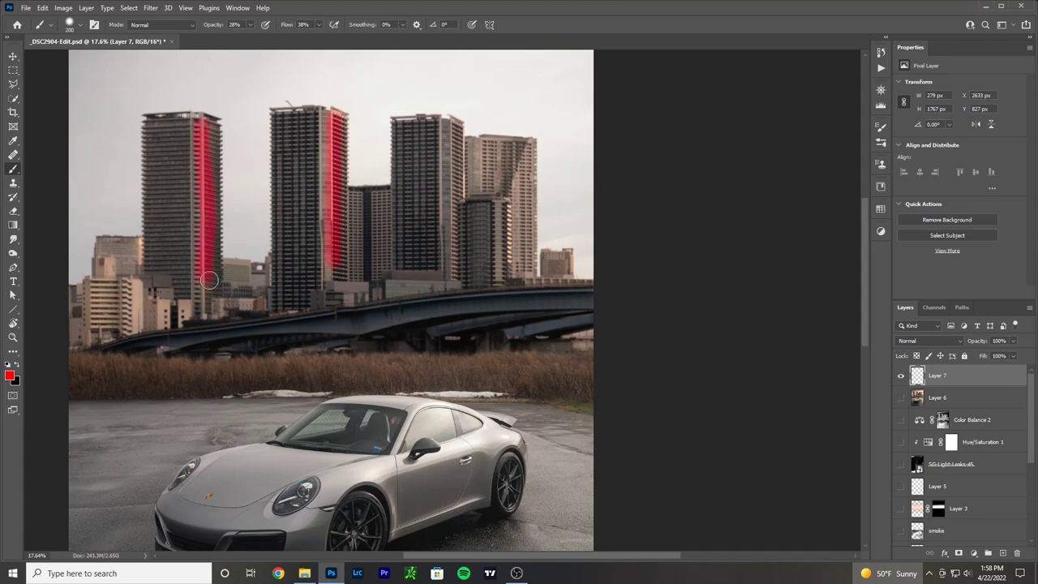
drag(453, 123, 456, 270)
drag(503, 201, 504, 262)
mouse_move(526, 144)
mouse_down()
mouse_move(526, 249)
mouse_move(517, 153)
mouse_move(512, 185)
mouse_move(482, 172)
mouse_move(522, 175)
mouse_up()
drag(569, 258, 571, 289)
Step: Undo all the red strokes on the skyscraper faces
key(ctrl+z)
key(ctrl+z)
key(ctrl+z)
key(ctrl+z)
key(ctrl+z)
key(ctrl+z)
key(ctrl+z)
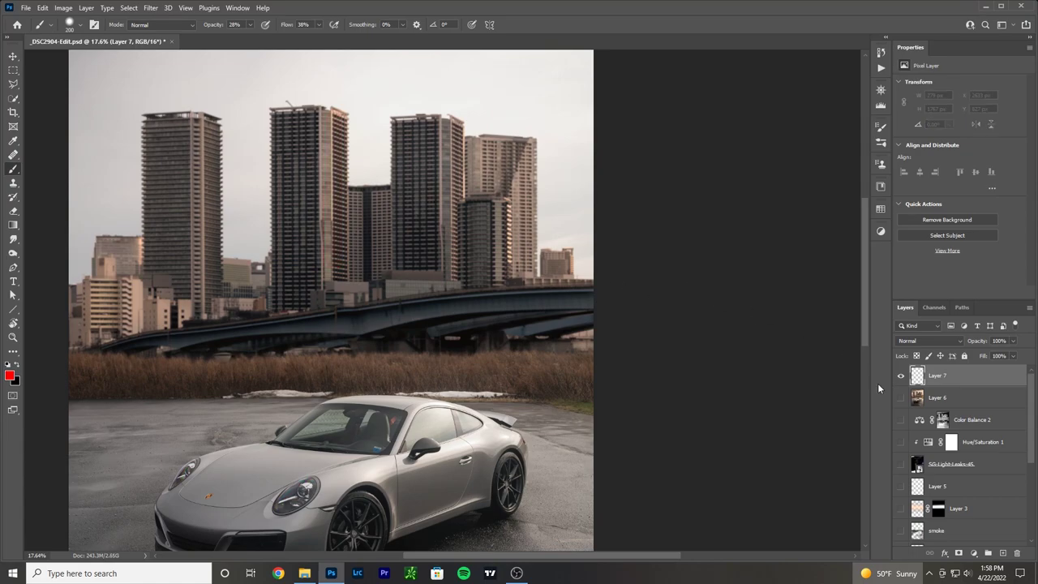
Step: Add a Curves adjustment above Photo Filter 1, masked to a rectangular selection of the leftmost tower's right face
scroll(970, 485, down, 2)
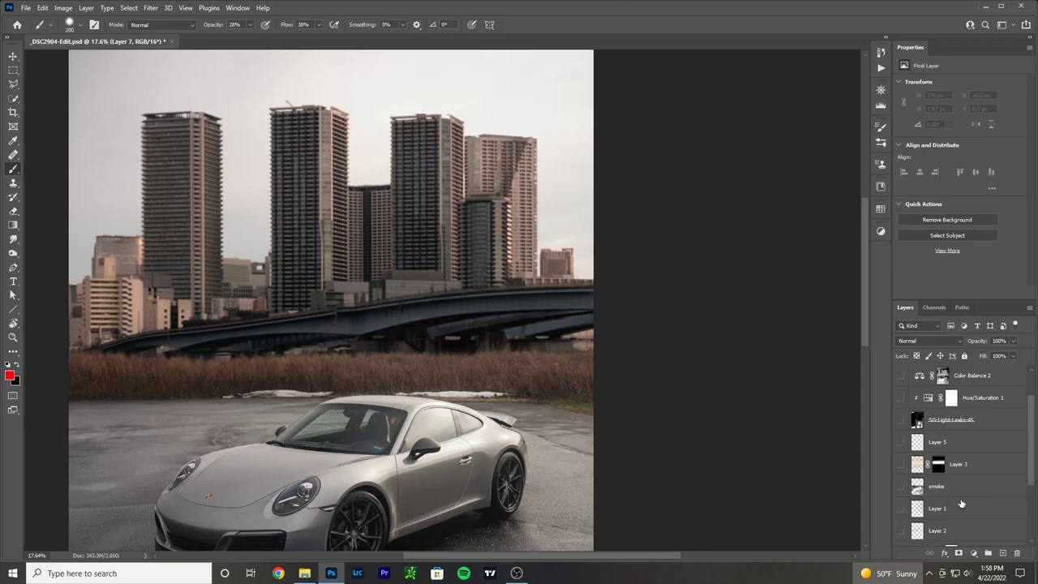
scroll(962, 503, down, 3)
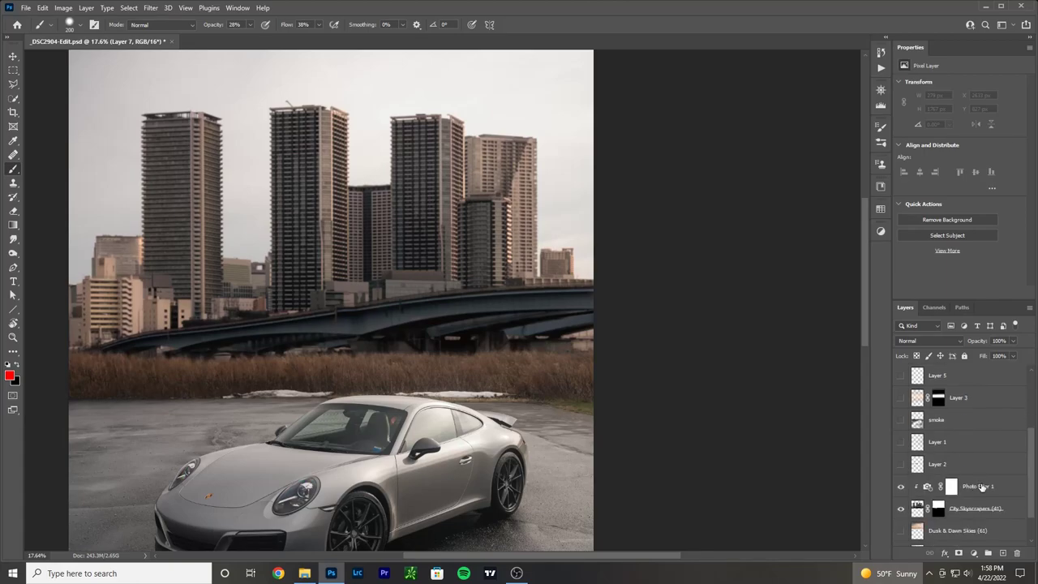
click(981, 485)
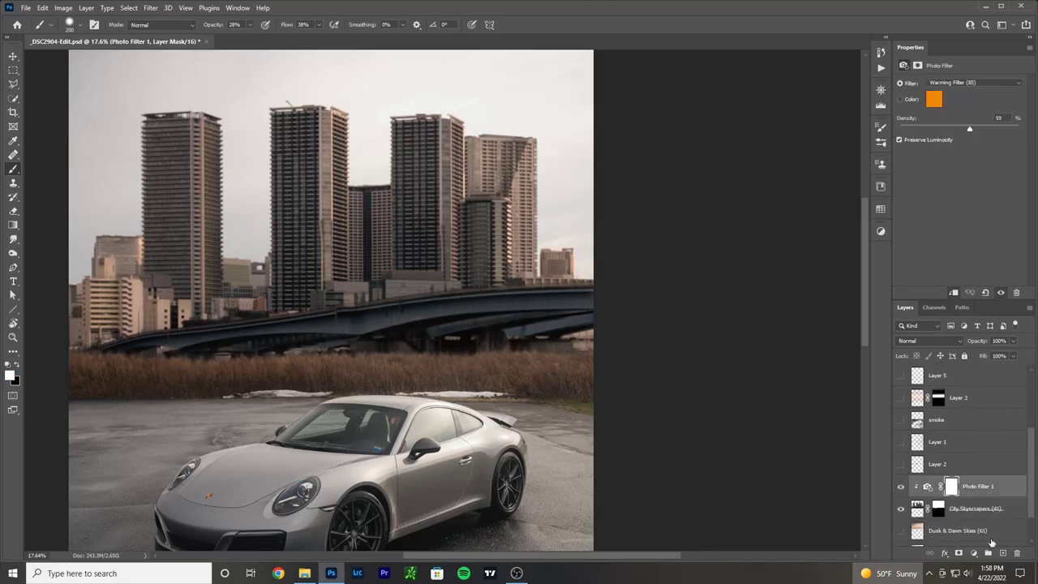
click(13, 71)
drag(221, 117, 187, 316)
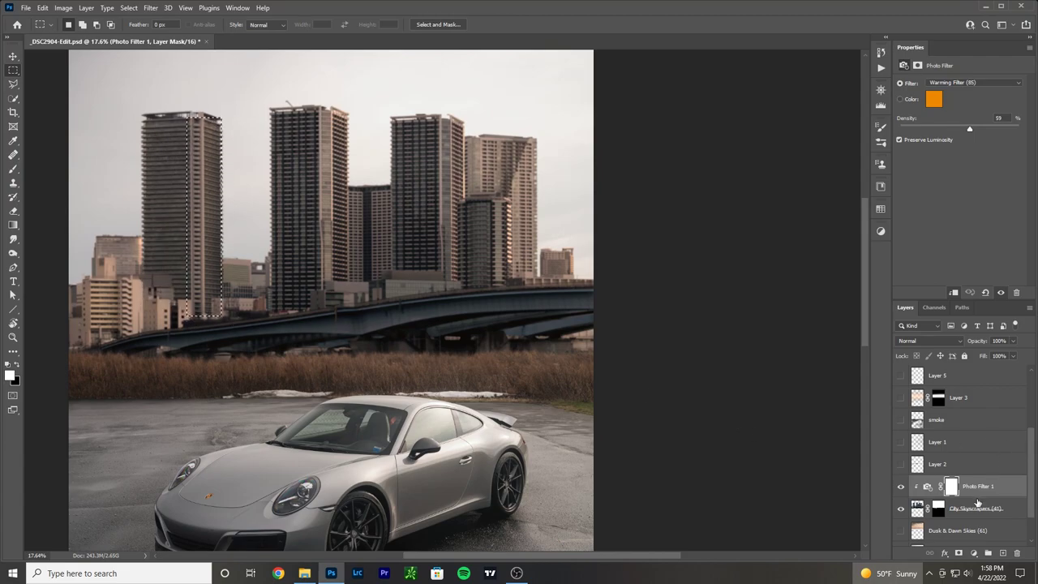
click(974, 553)
click(976, 415)
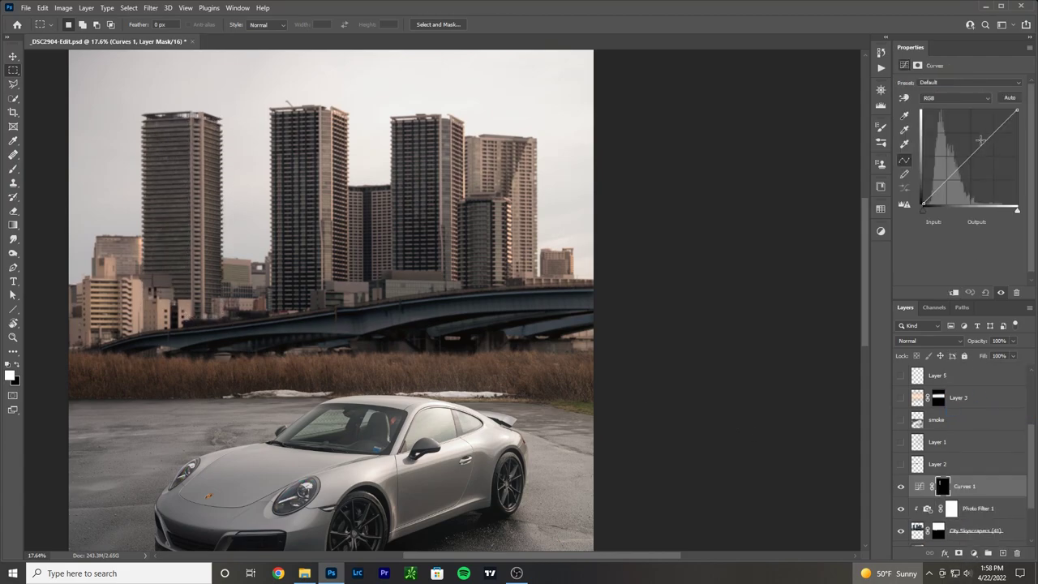
Step: Warm the Curves adjustment with an RGB point at input 162, output 178, more red, and a blue point at input 203, output 194
click(982, 137)
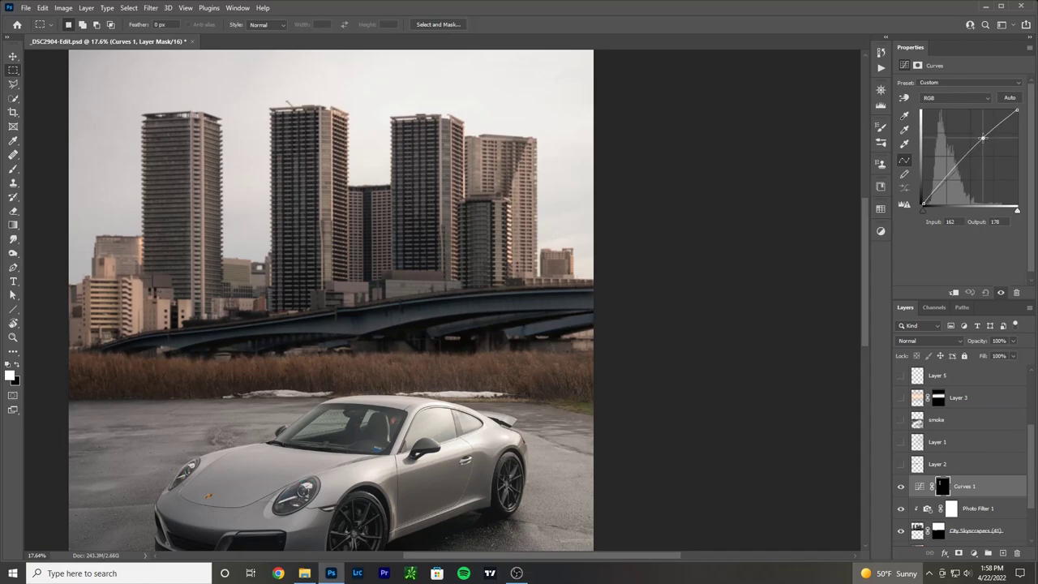
click(963, 98)
click(932, 115)
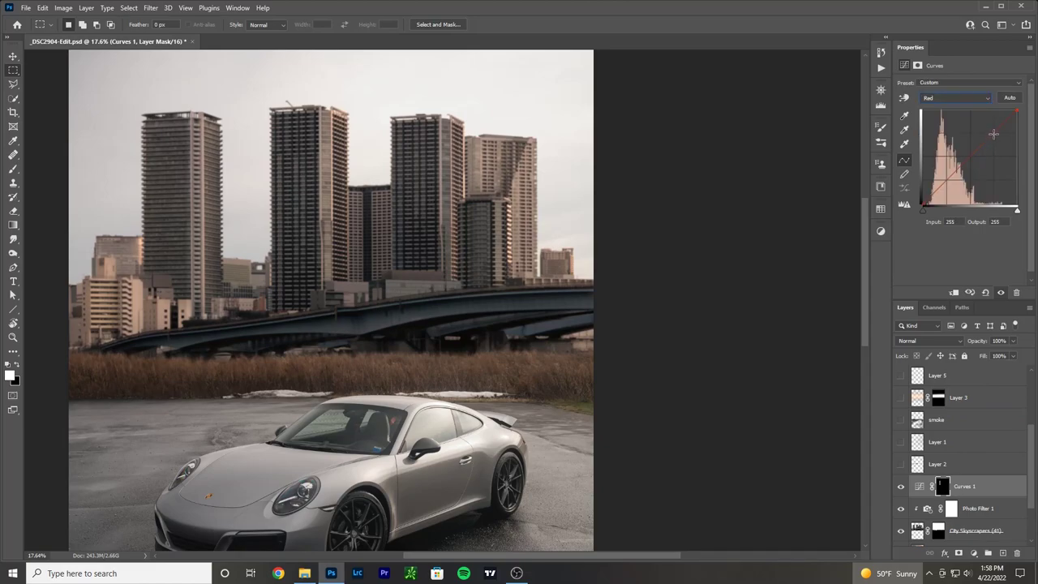
click(969, 98)
click(974, 128)
drag(998, 125, 999, 130)
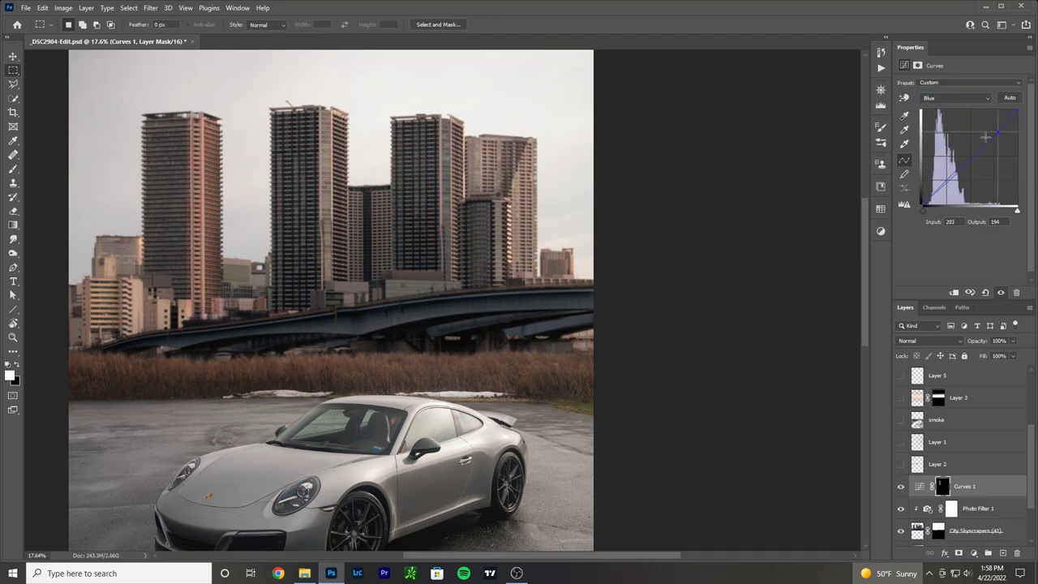
Step: Enlarge the brush to 500 px and lower the Curves 1 layer opacity to 52%, keeping the Normal blend mode
click(13, 169)
key(bracketright)
key(bracketright)
key(bracketright)
key(bracketright)
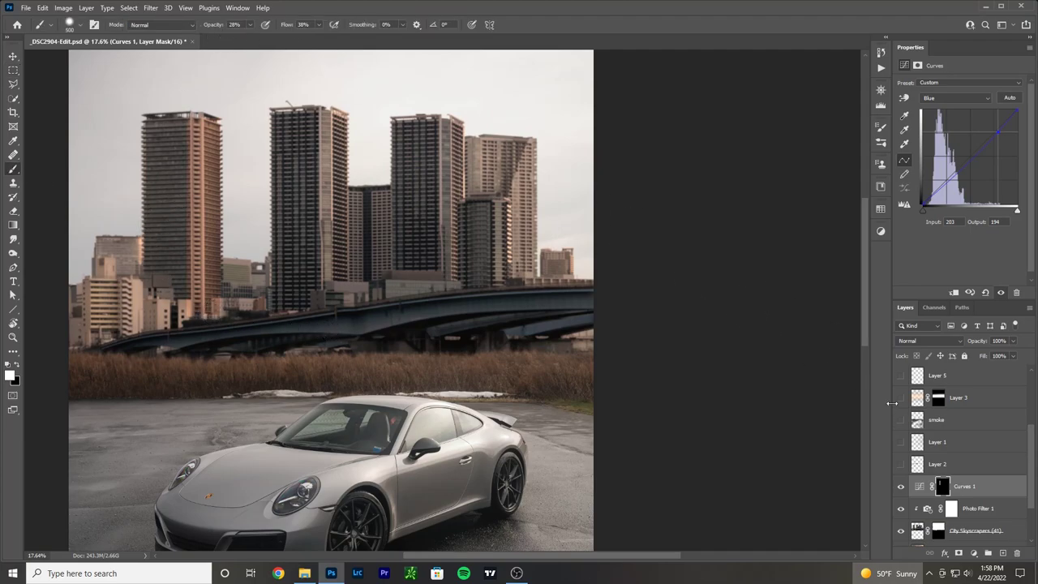
click(929, 341)
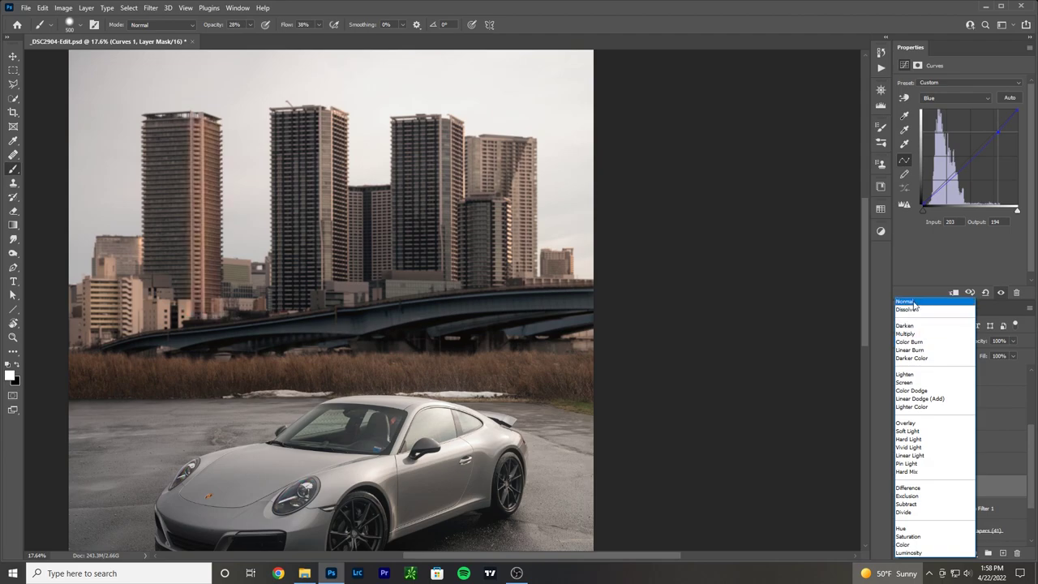
click(1034, 431)
click(1013, 342)
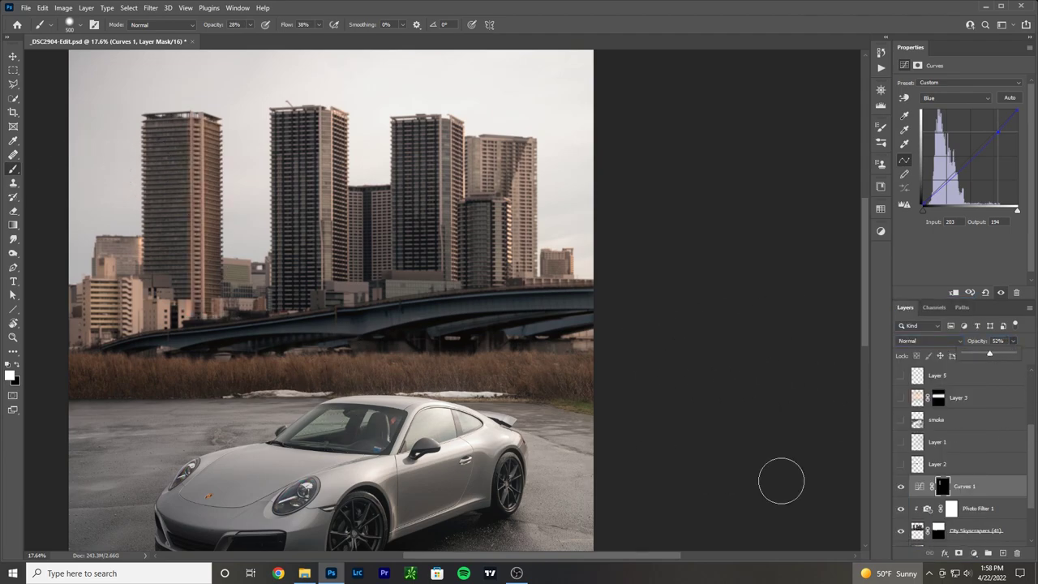
Step: Paint the leftmost tower out of the Curves 1 mask in black with a 700 px brush at 100% opacity, and switch back to white
click(16, 365)
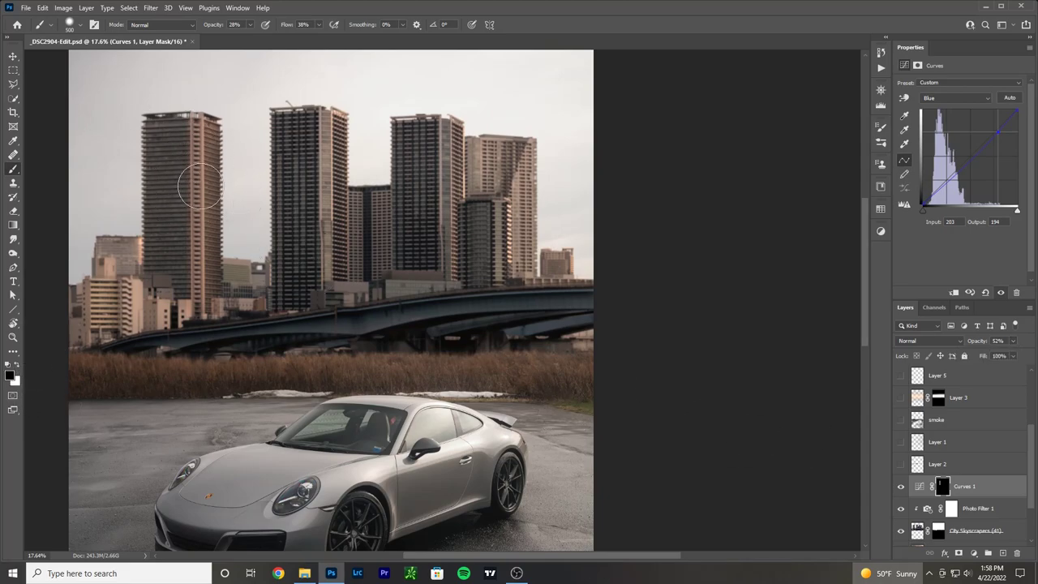
key(bracketright)
key(bracketright)
key(0)
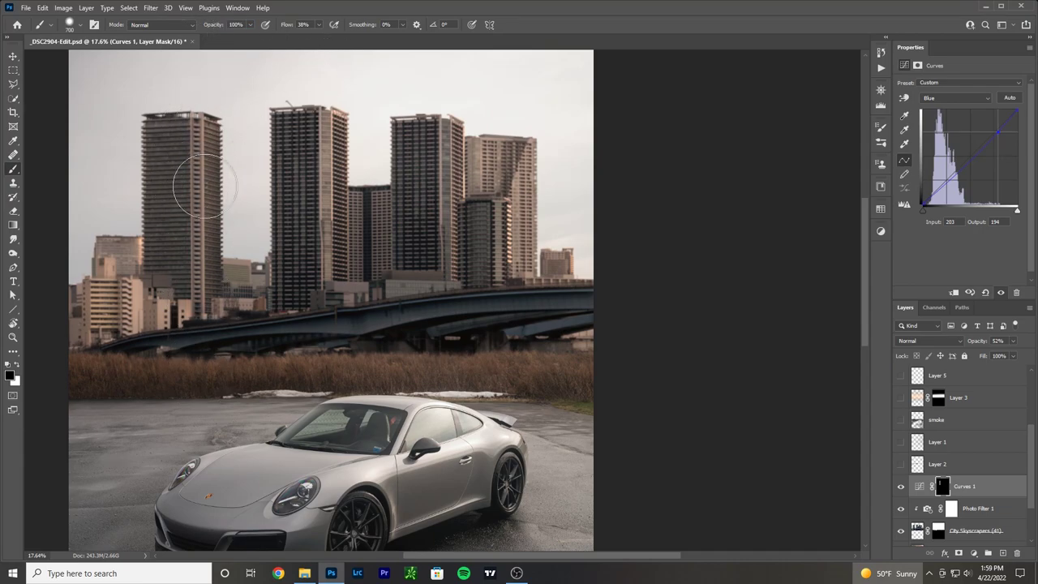
click(17, 367)
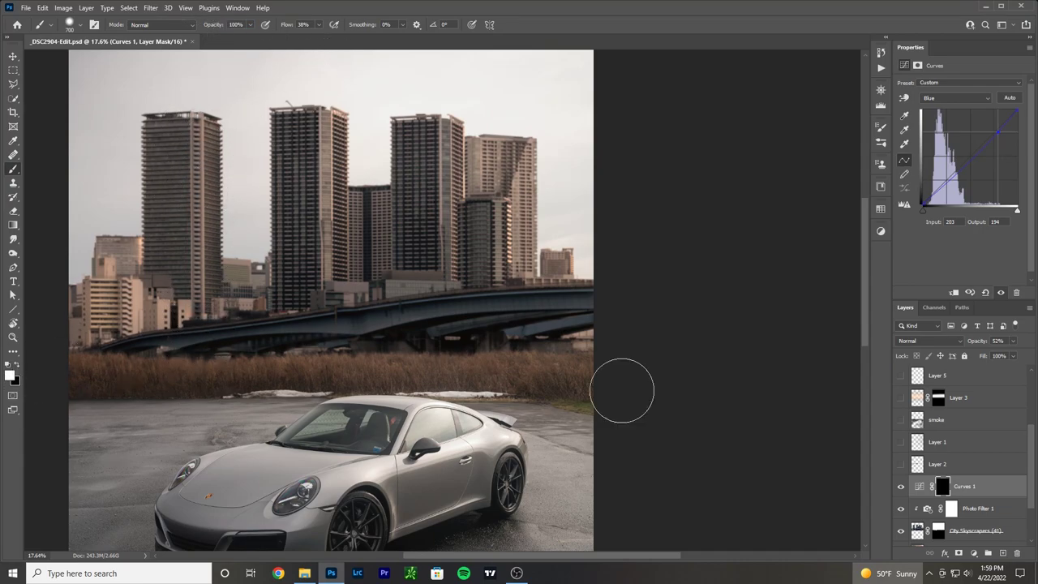
Step: Paint white on the Curves 1 mask along the right faces of the central towers with a 300 px brush at 38% opacity
key(bracketleft)
key(bracketleft)
key(bracketleft)
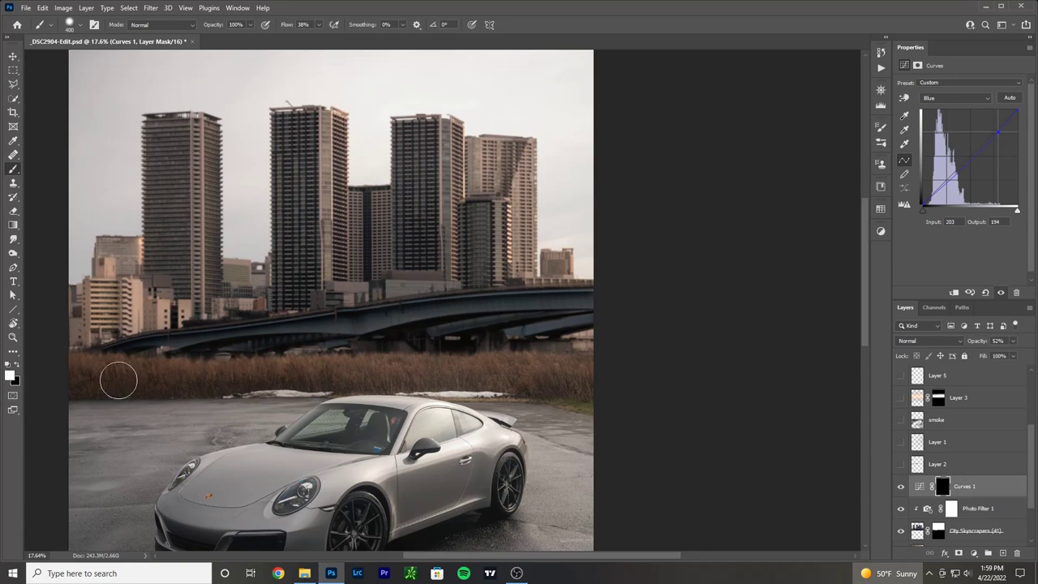
key(bracketleft)
drag(215, 27, 210, 26)
key(bracketleft)
key(bracketleft)
key(bracketleft)
key(bracketright)
key(bracketright)
key(bracketright)
mouse_move(333, 175)
mouse_down()
mouse_move(328, 278)
mouse_move(329, 122)
mouse_move(326, 281)
mouse_up()
mouse_move(463, 146)
mouse_down()
mouse_move(449, 276)
mouse_move(456, 123)
mouse_move(487, 242)
mouse_move(504, 200)
mouse_move(510, 267)
mouse_move(525, 159)
mouse_move(524, 213)
mouse_move(524, 244)
mouse_move(507, 160)
mouse_move(491, 151)
mouse_move(468, 162)
mouse_move(451, 133)
mouse_move(443, 276)
mouse_up()
Step: Brush the warm Curves light down the right edge of the leftmost tower
scroll(211, 172, up, 1)
scroll(211, 172, up, 2)
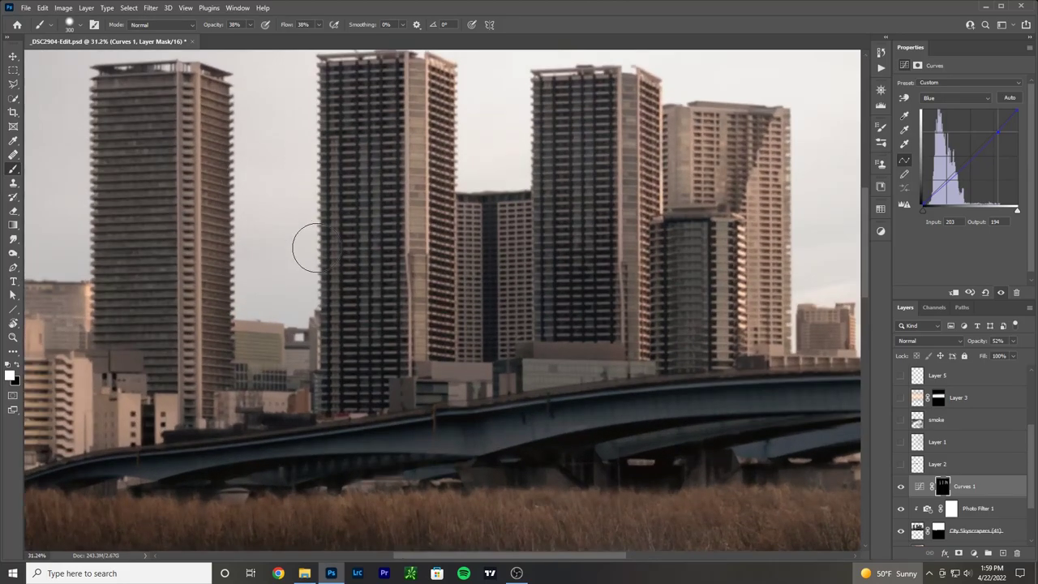
drag(239, 93, 233, 283)
Step: Hide Curves 1, Photo Filter 1, Background copy and Background to isolate the City Skyscrapers layer
scroll(914, 504, down, 2)
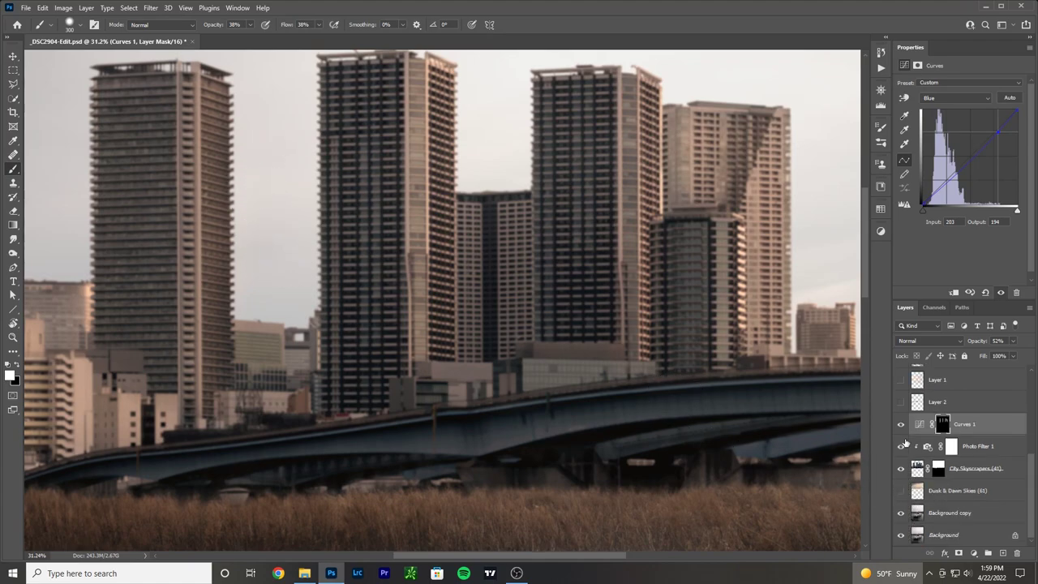
click(902, 446)
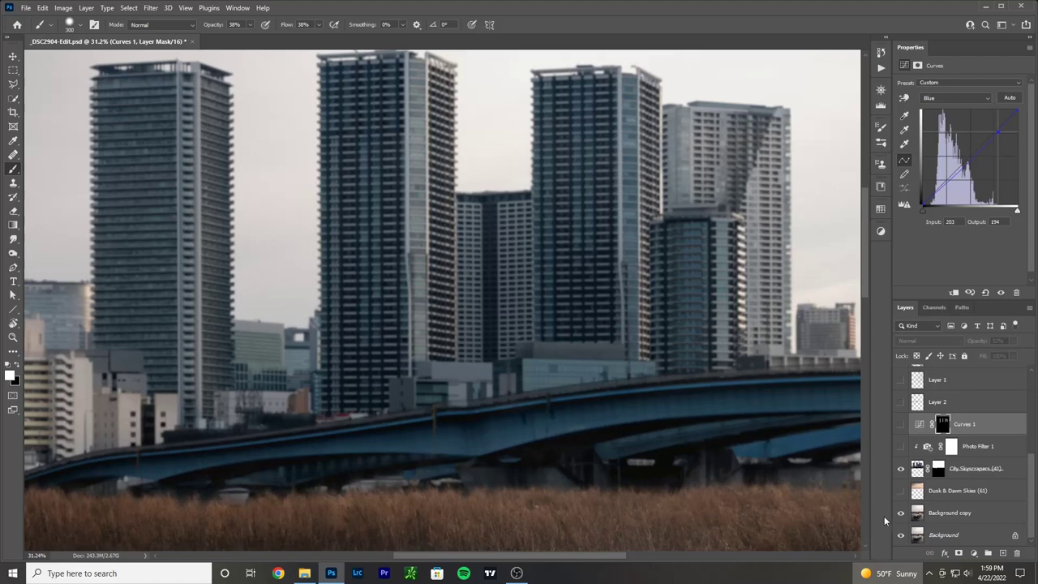
click(899, 536)
scroll(247, 253, down, 2)
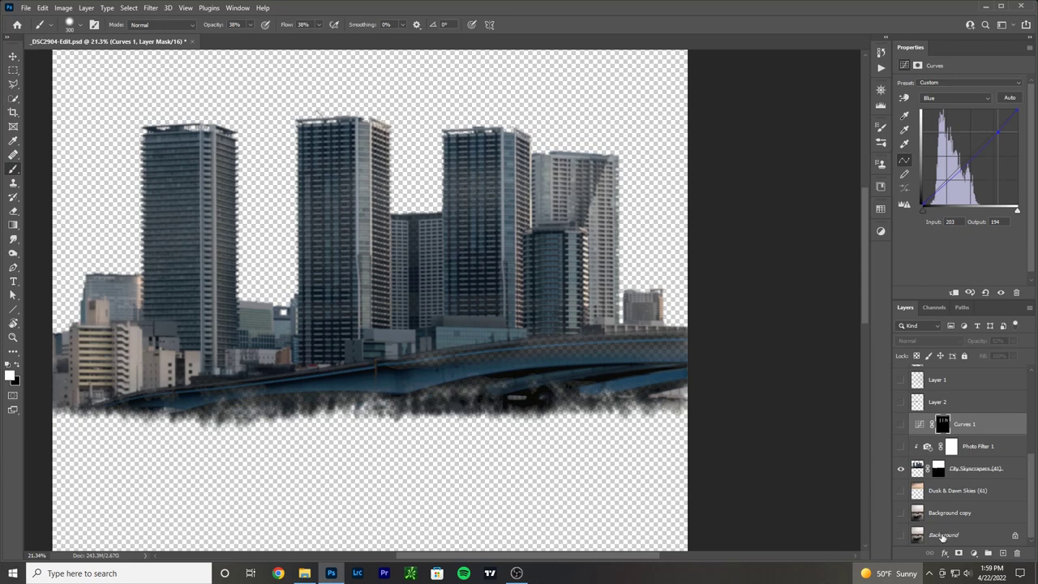
Step: Show the Background, Background copy, Dusk & Dawn Skies (61) and Curves 1 layers again
click(900, 535)
click(900, 513)
click(901, 491)
click(900, 425)
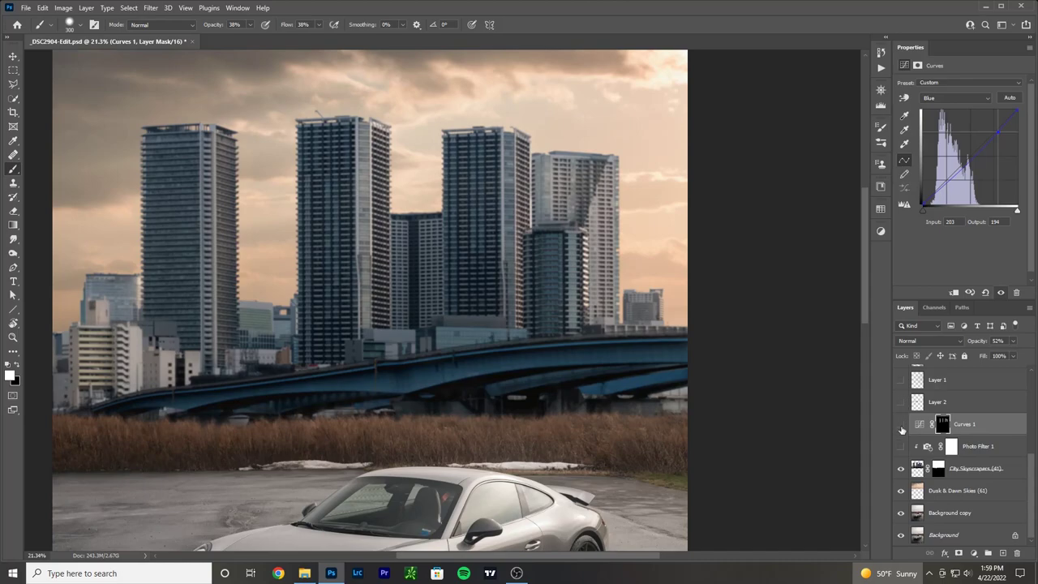
Step: Hide the Dusk & Dawn Skies (61) layer and delete the Curves 1 adjustment layer
click(901, 491)
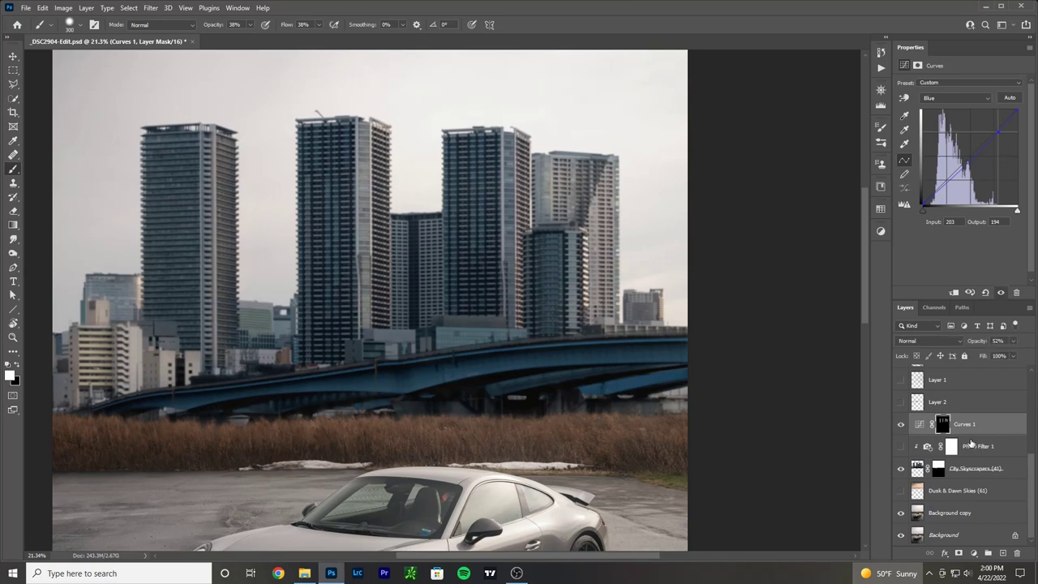
click(901, 425)
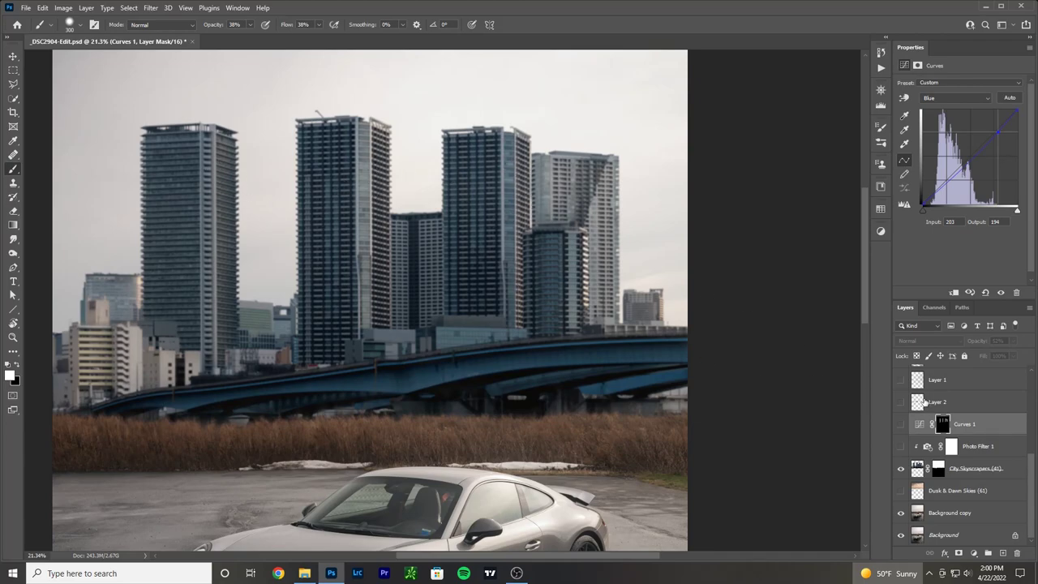
drag(1004, 428, 1017, 553)
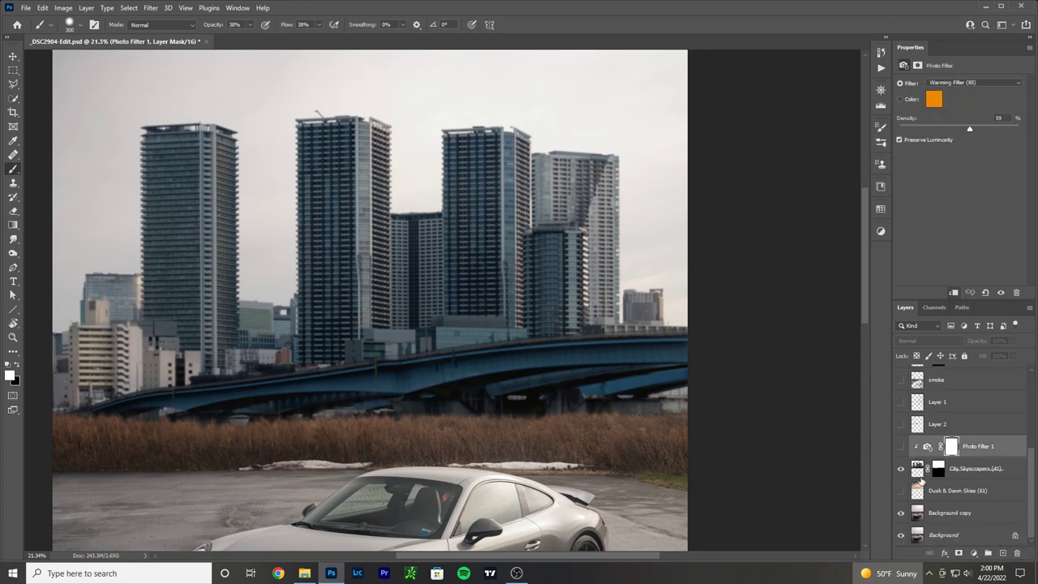
Step: Show the Photo Filter 1 and Dusk & Dawn Skies (61) layers, comparing the whole composite with and without the sky
click(901, 448)
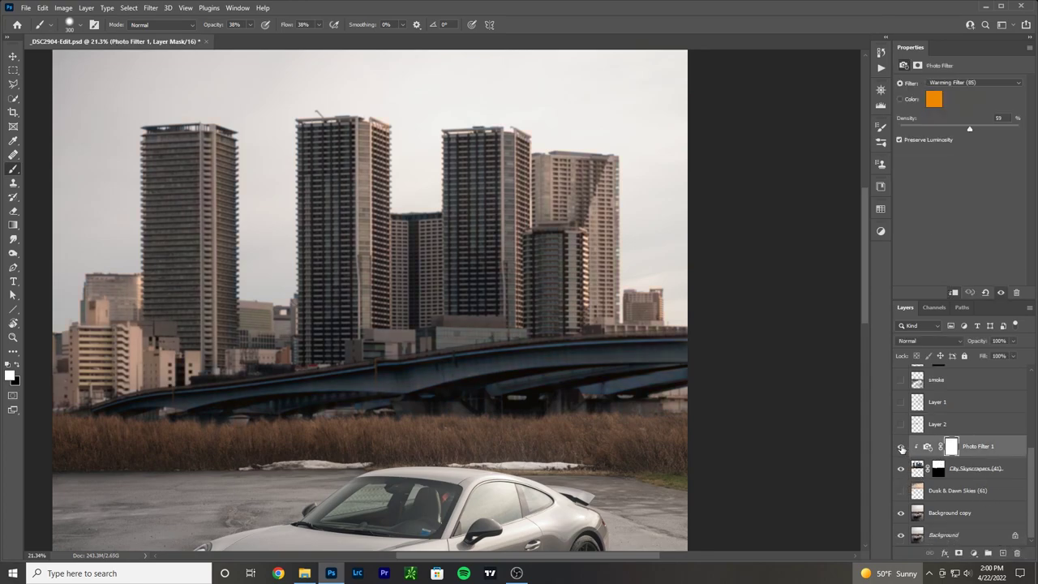
scroll(596, 436, down, 2)
scroll(596, 436, down, 2)
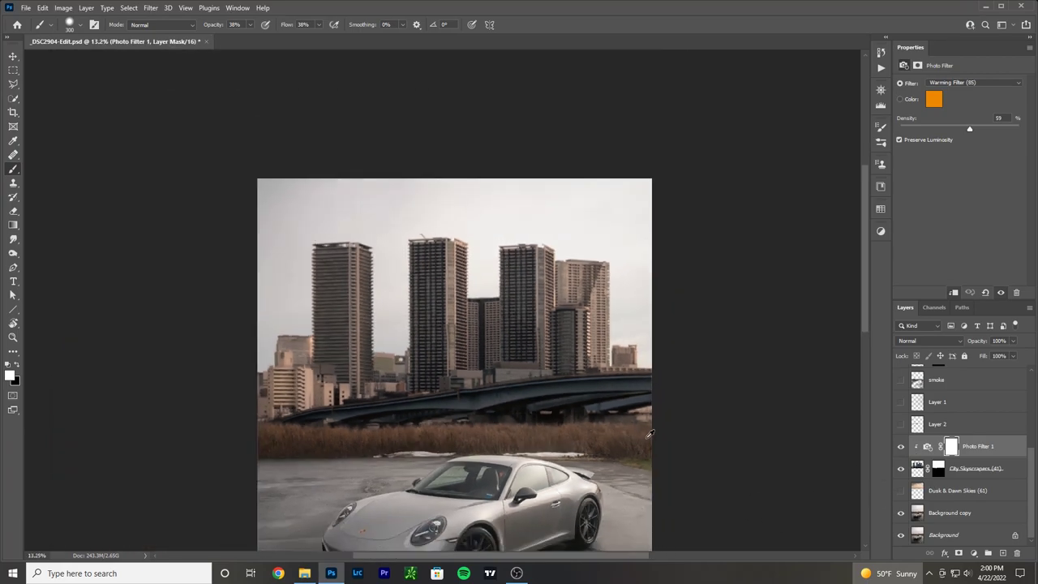
click(901, 491)
click(901, 491)
click(901, 491)
Step: Hide Background, Background copy, City Skyscrapers (41) and Photo Filter 1 to isolate the Dusk & Dawn Skies (61) layer
click(901, 535)
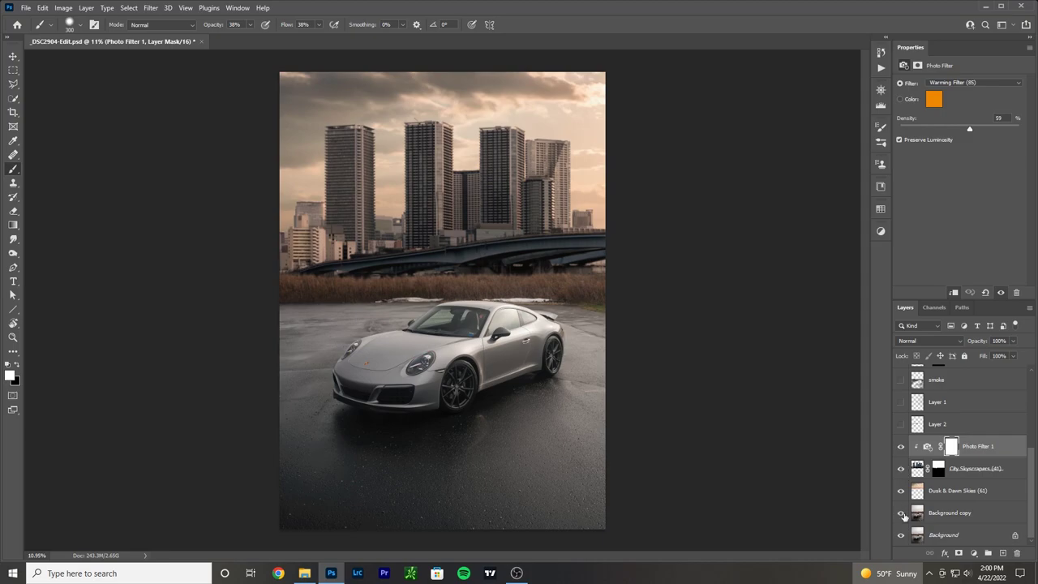
click(901, 513)
click(901, 468)
click(901, 469)
click(901, 469)
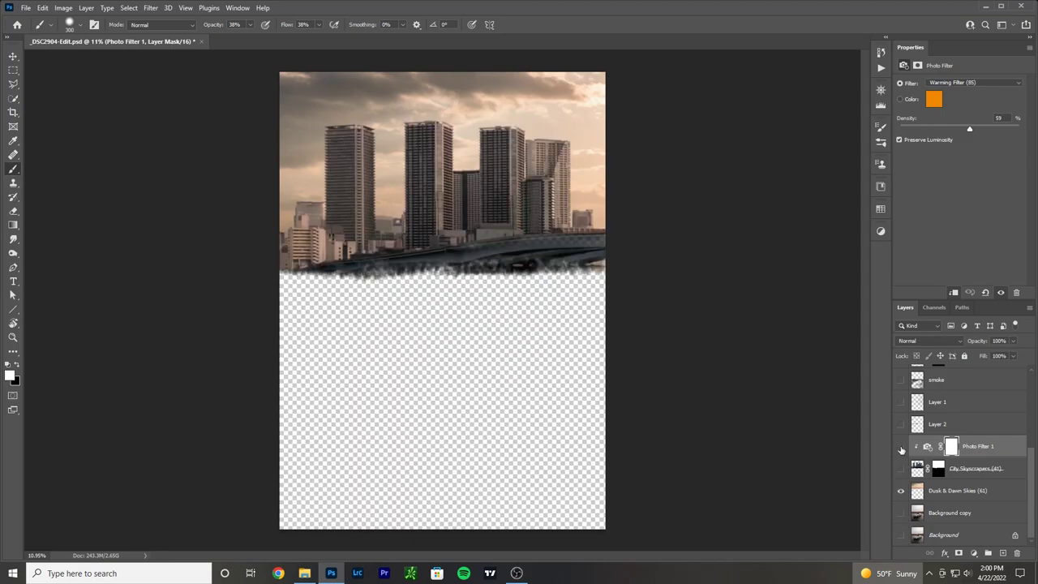
click(901, 447)
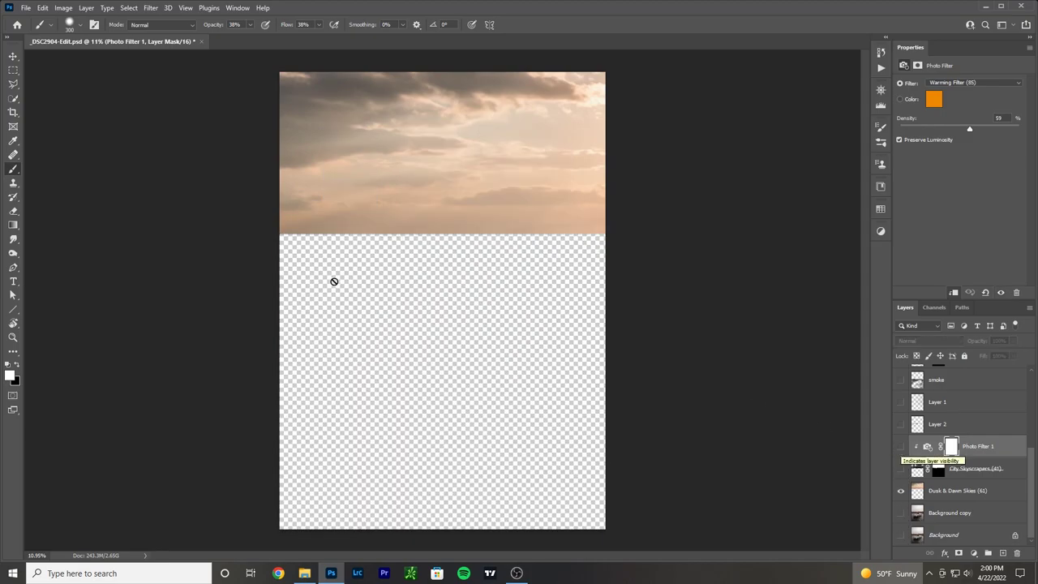
Step: Paint a red sun marker on Layer 7 at the sky's right edge with a 300 px brush at 100% opacity
click(13, 98)
click(13, 169)
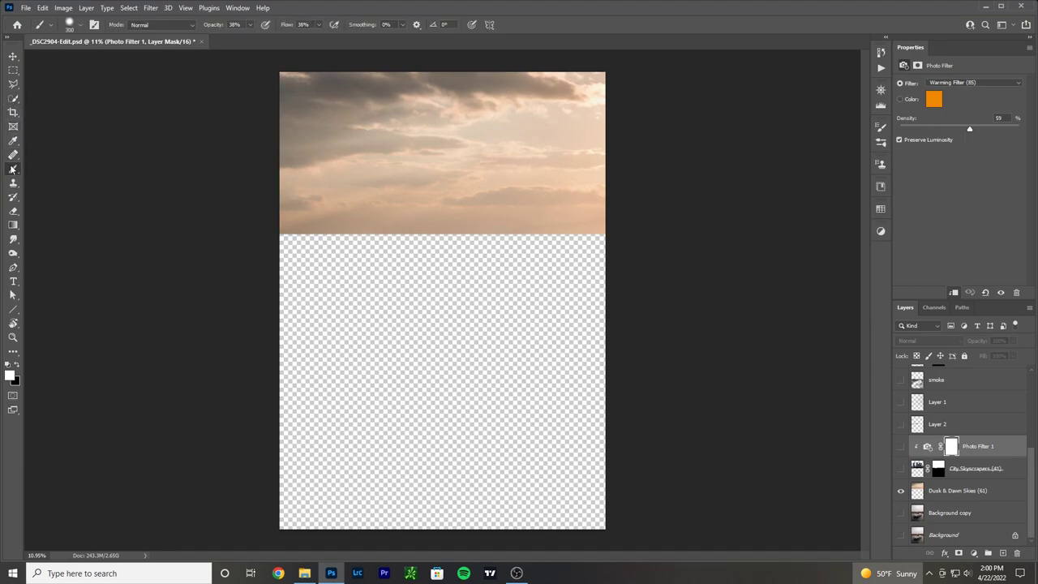
scroll(954, 467, up, 5)
click(962, 375)
scroll(963, 381, down, 5)
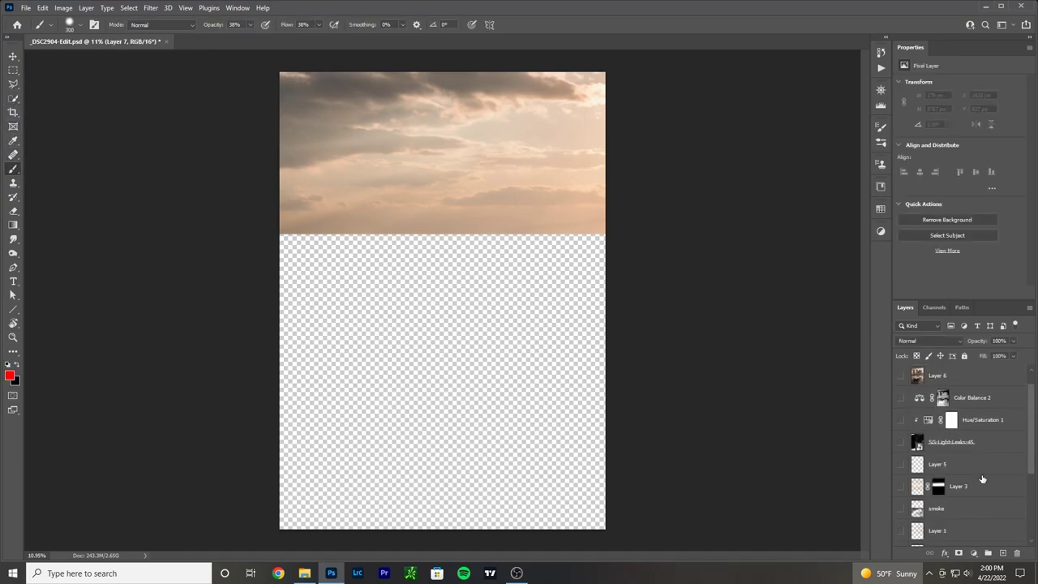
mouse_move(614, 128)
mouse_down()
mouse_move(626, 100)
mouse_move(597, 116)
mouse_move(619, 130)
mouse_up()
key(ctrl+z)
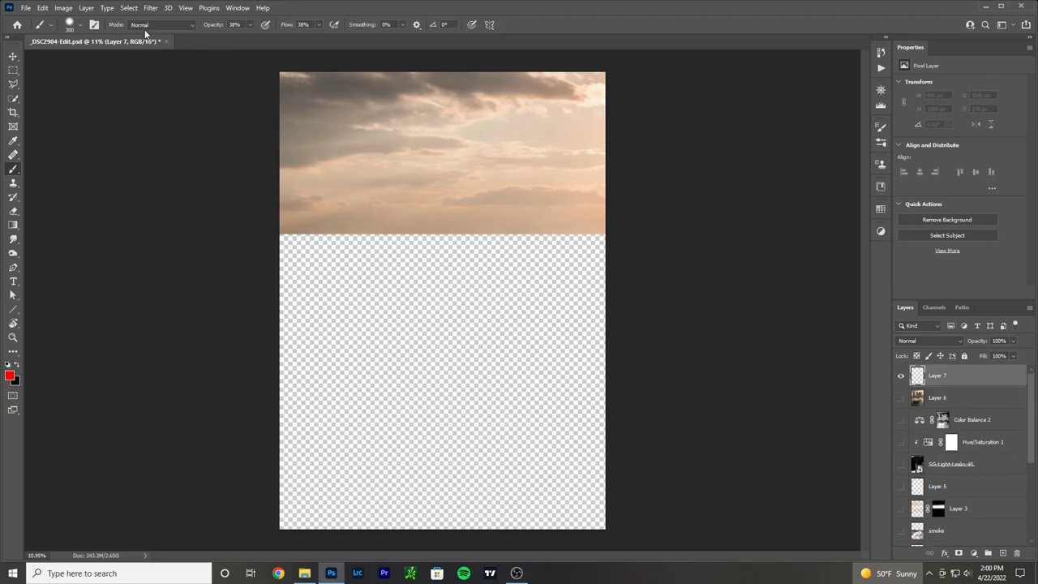
drag(219, 25, 276, 31)
mouse_move(600, 115)
mouse_down()
mouse_move(595, 91)
mouse_move(616, 98)
mouse_up()
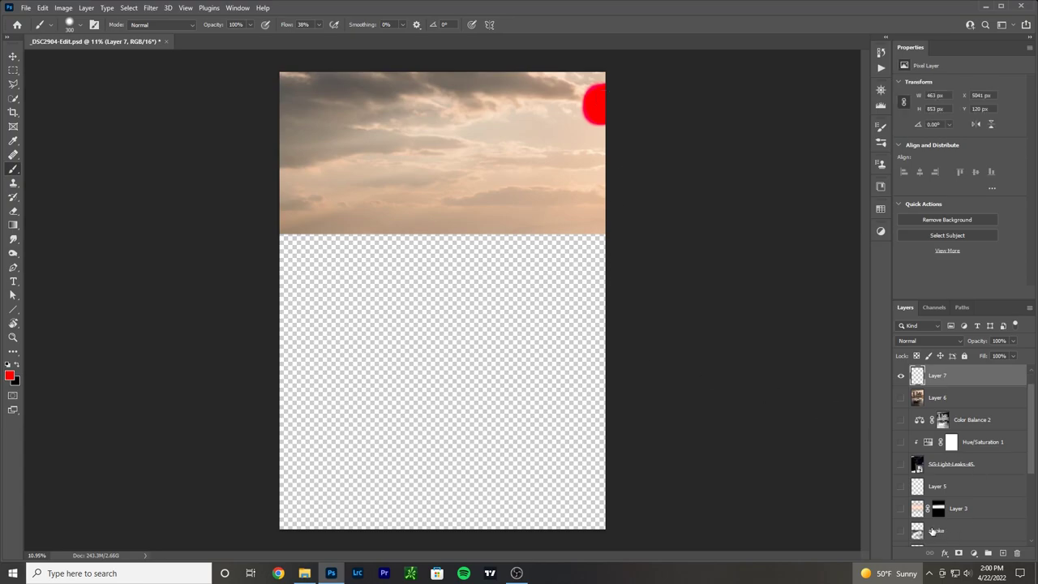
Step: Show Background and Background copy, and paint red light rays on Layer 7 from the sun marker across the sky and car
scroll(933, 531, down, 5)
drag(901, 535, 901, 513)
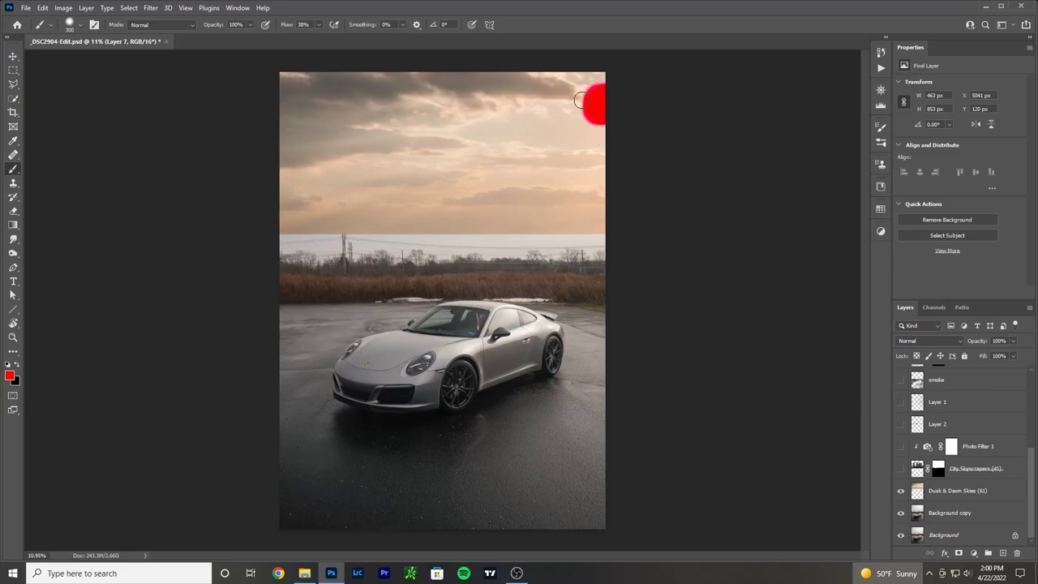
drag(582, 101, 268, 163)
drag(589, 114, 349, 207)
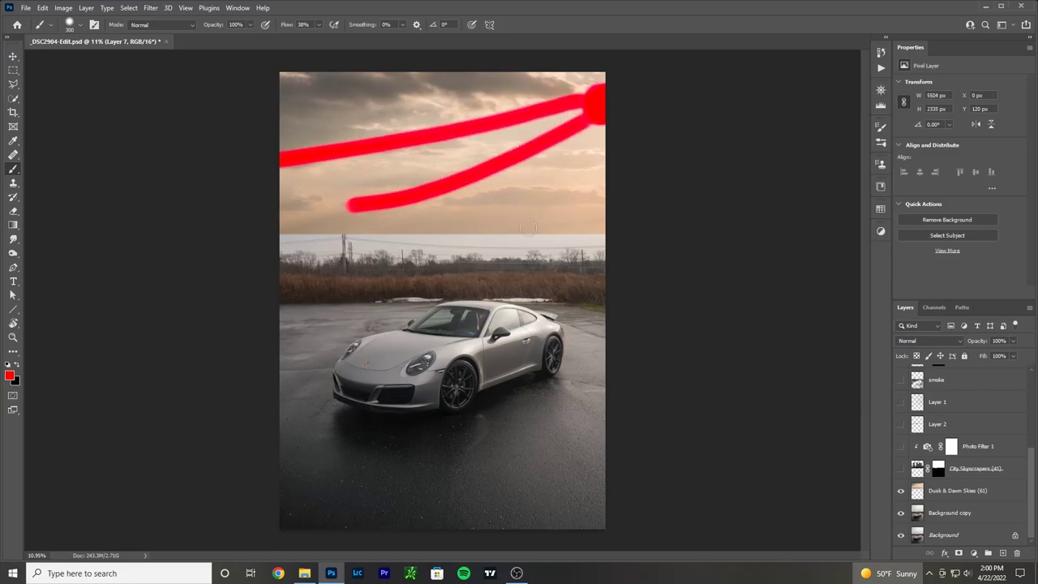
drag(635, 151, 491, 257)
drag(549, 274, 388, 342)
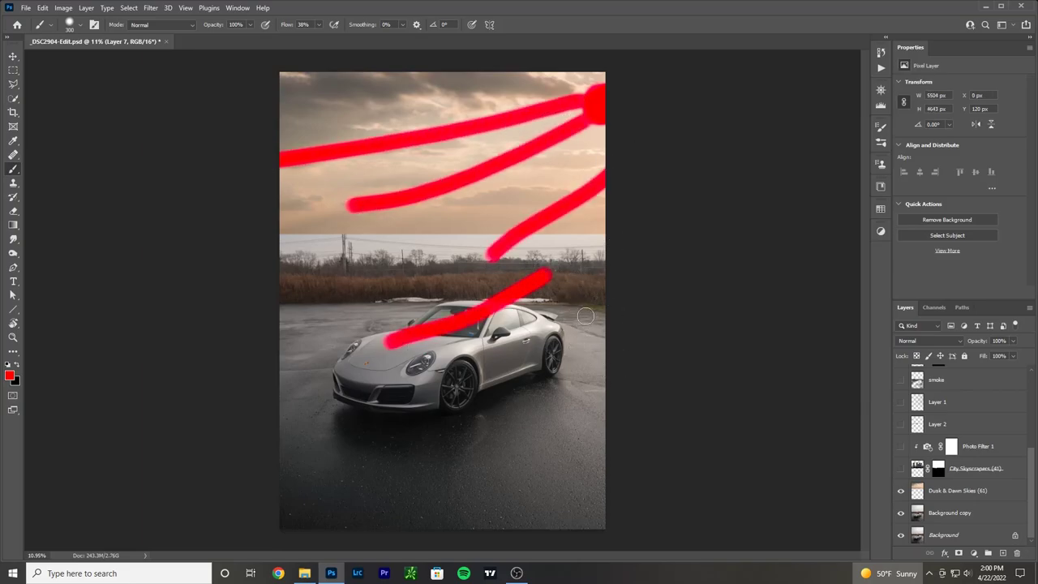
drag(568, 317, 478, 371)
drag(639, 334, 485, 403)
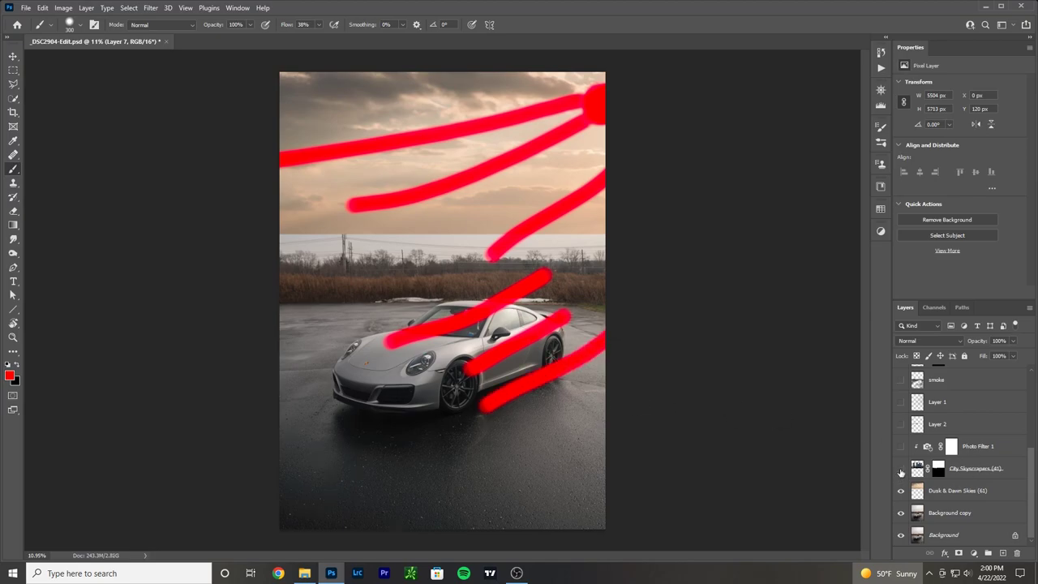
Step: Show City Skyscrapers (41) and Photo Filter 1, and undo all the red ray strokes and the sun marker
drag(900, 469, 900, 447)
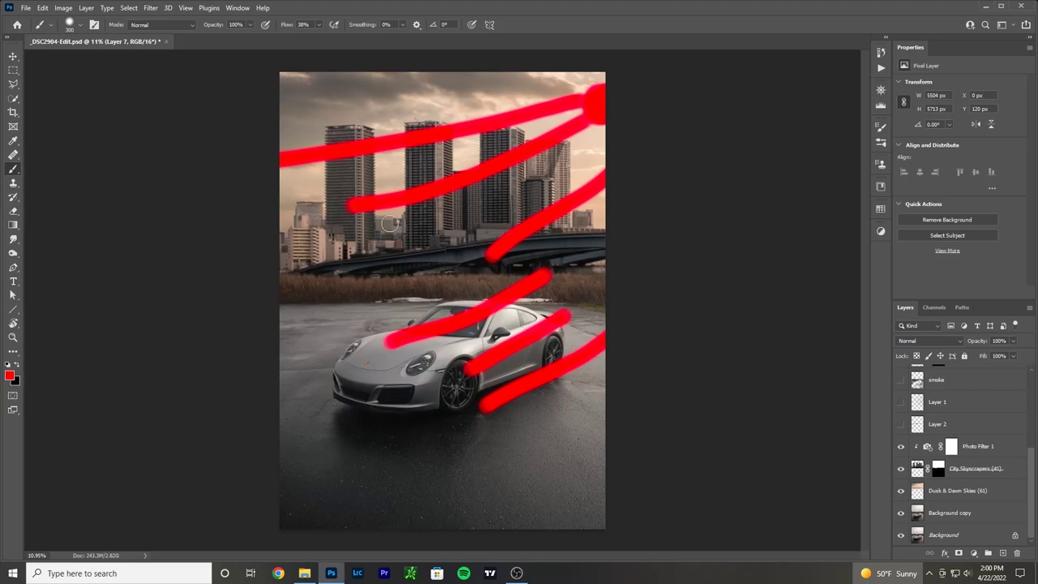
key(ctrl+z)
key(ctrl+z)
key(ctrl+z)
key(ctrl+z)
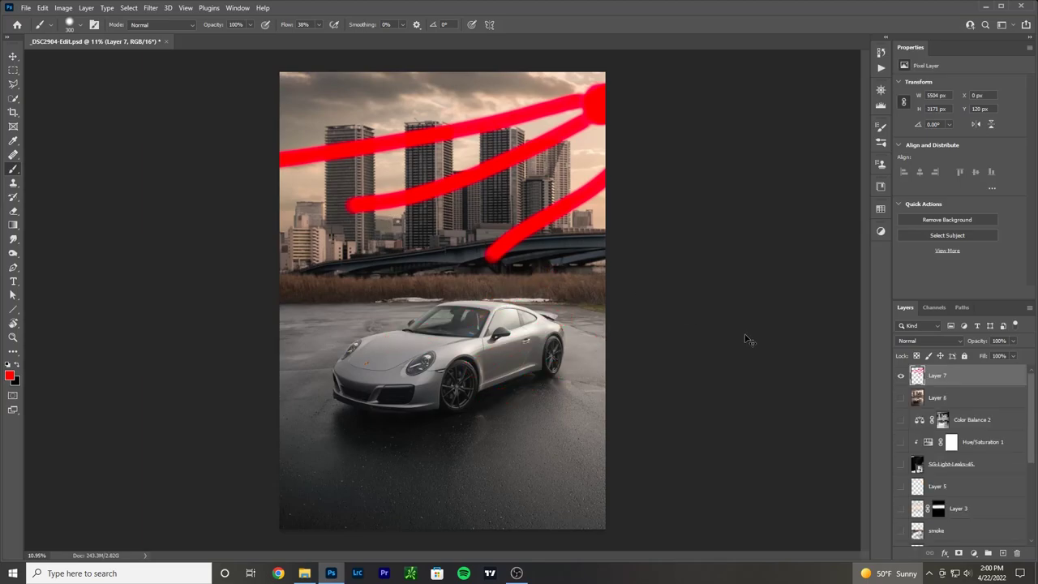
key(ctrl+z)
key(ctrl+z)
key(ctrl+z)
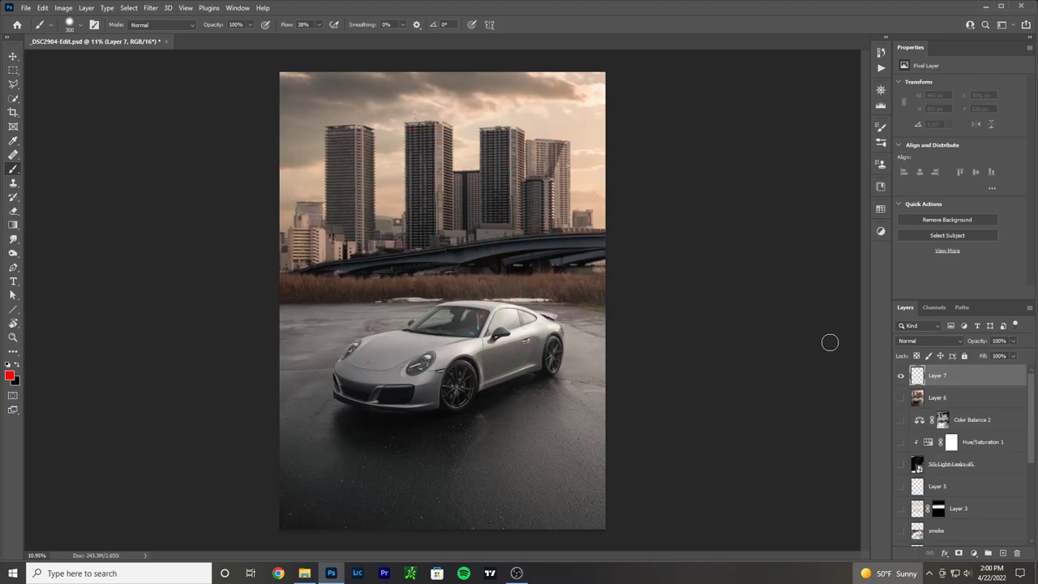
Step: Select Layer 2 and examine where the tall grass meets the base of the bridge and buildings
scroll(987, 405, down, 4)
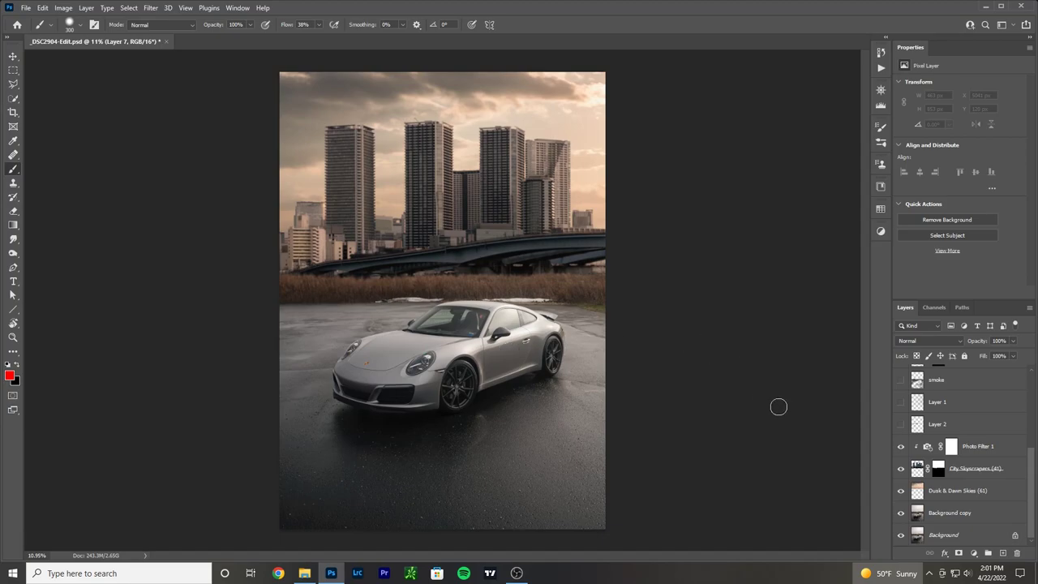
scroll(933, 492, up, 2)
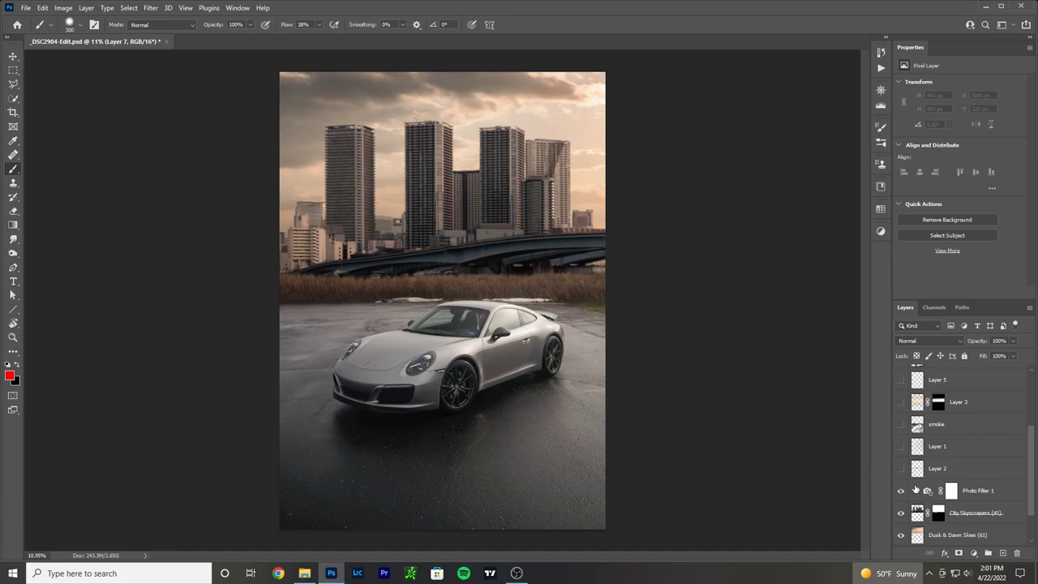
click(914, 469)
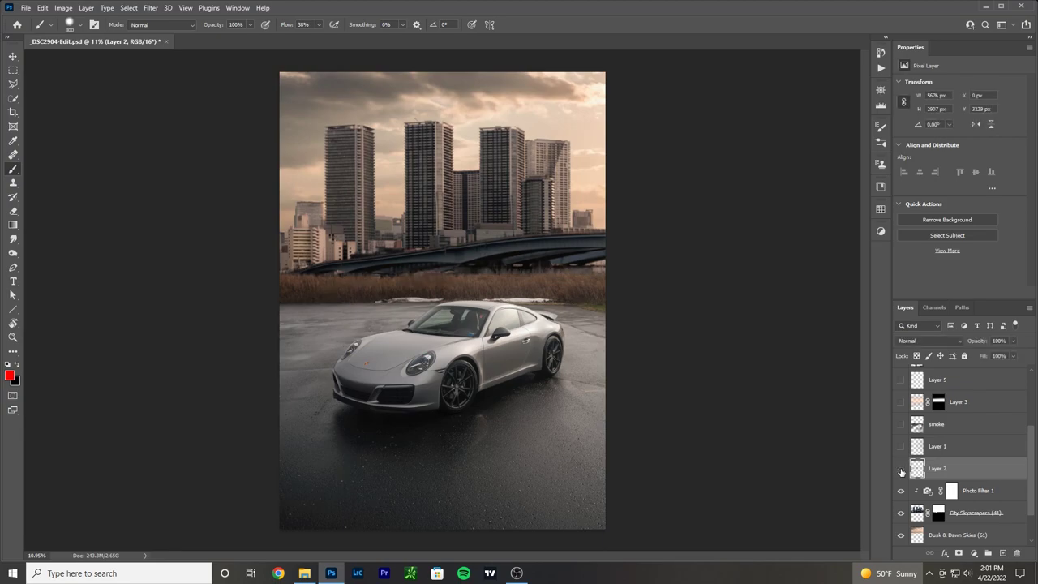
scroll(393, 348, up, 3)
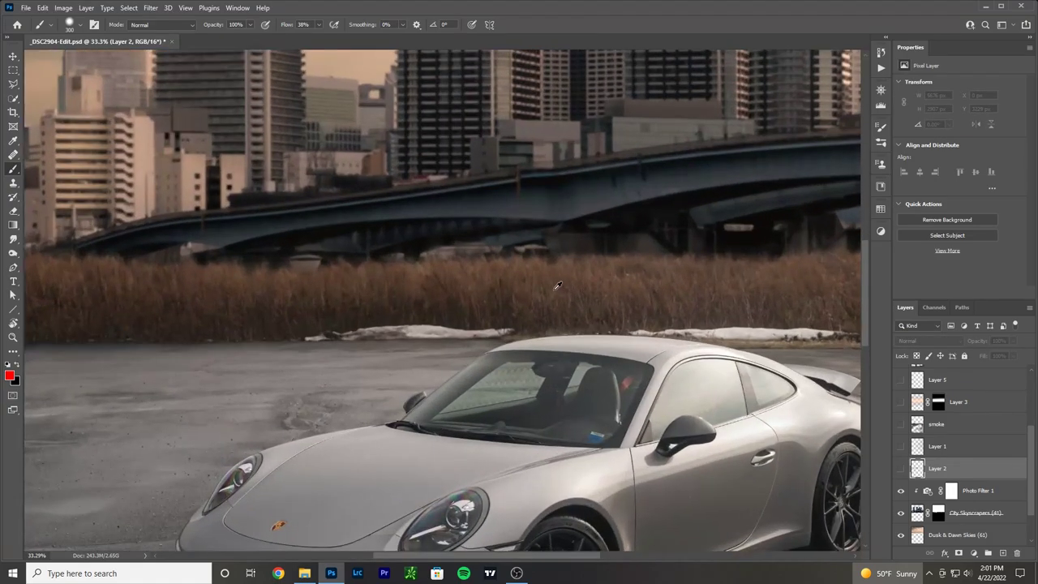
scroll(327, 290, up, 1)
drag(236, 292, 306, 308)
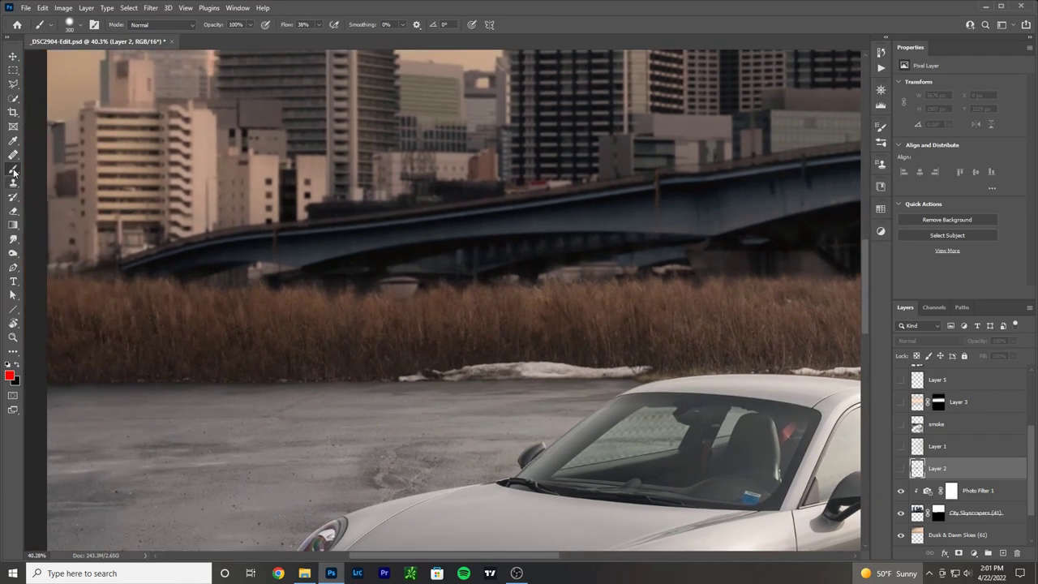
Step: Outline the upper edge of the grass in red on Layer 7 with a 50 px brush
scroll(957, 438, up, 3)
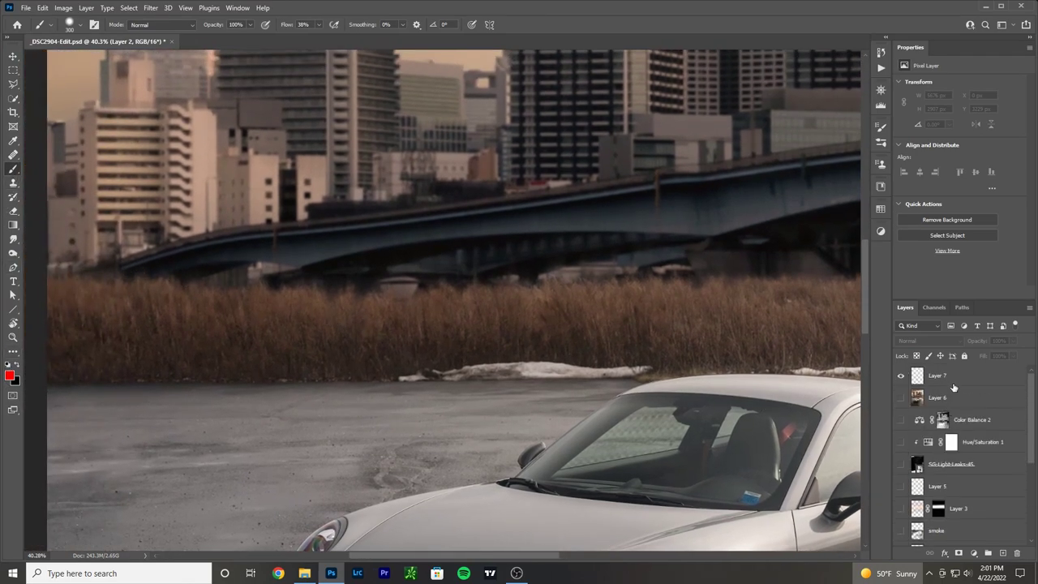
click(953, 378)
scroll(683, 378, down, 4)
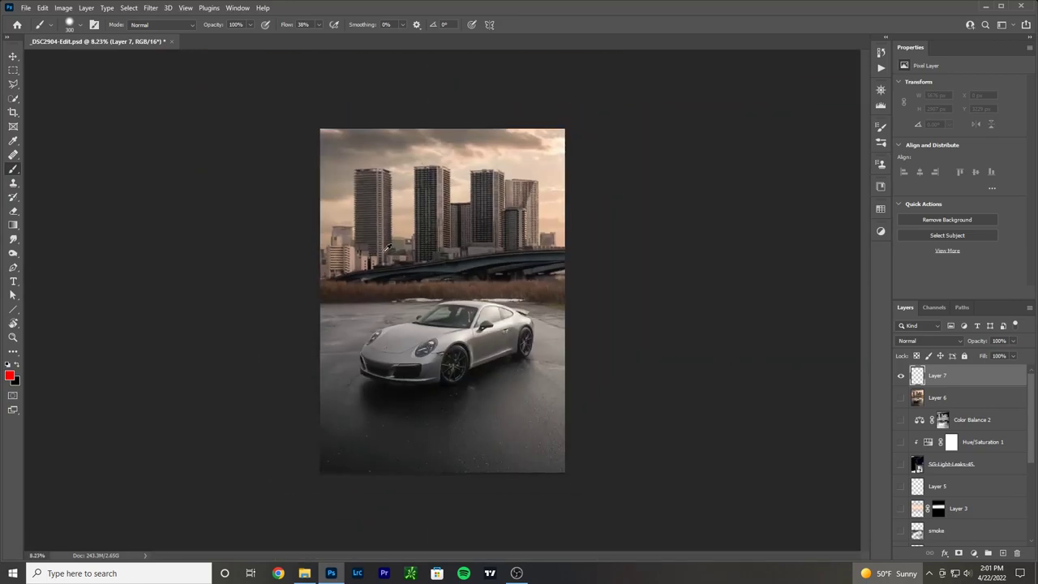
scroll(430, 254, up, 1)
scroll(430, 254, up, 1)
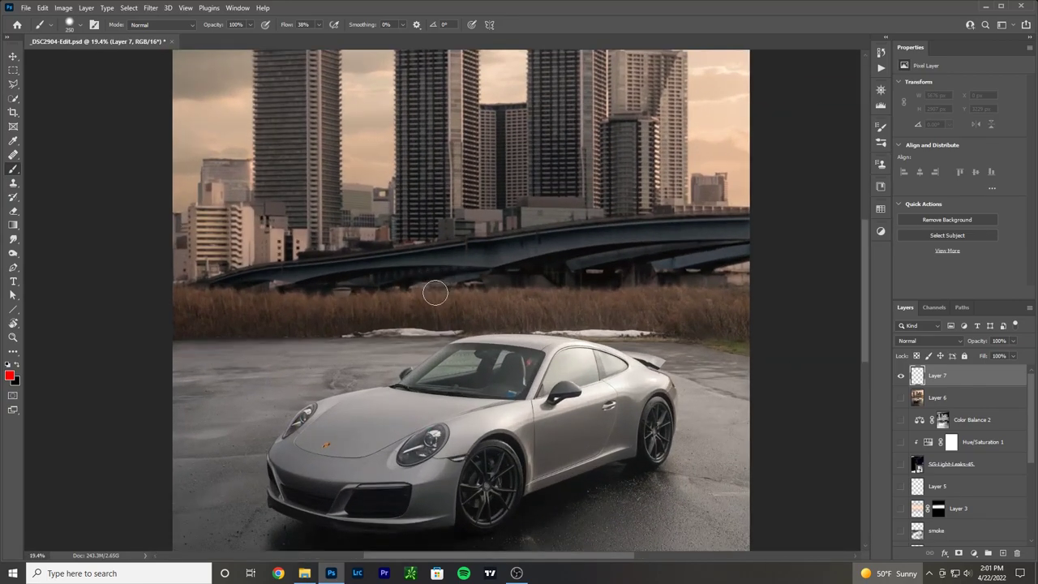
key(bracketleft)
key(bracketleft)
key(bracketleft)
key(bracketleft)
key(bracketleft)
key(bracketleft)
mouse_move(215, 283)
mouse_down()
mouse_move(158, 279)
mouse_move(218, 306)
mouse_move(612, 296)
mouse_up()
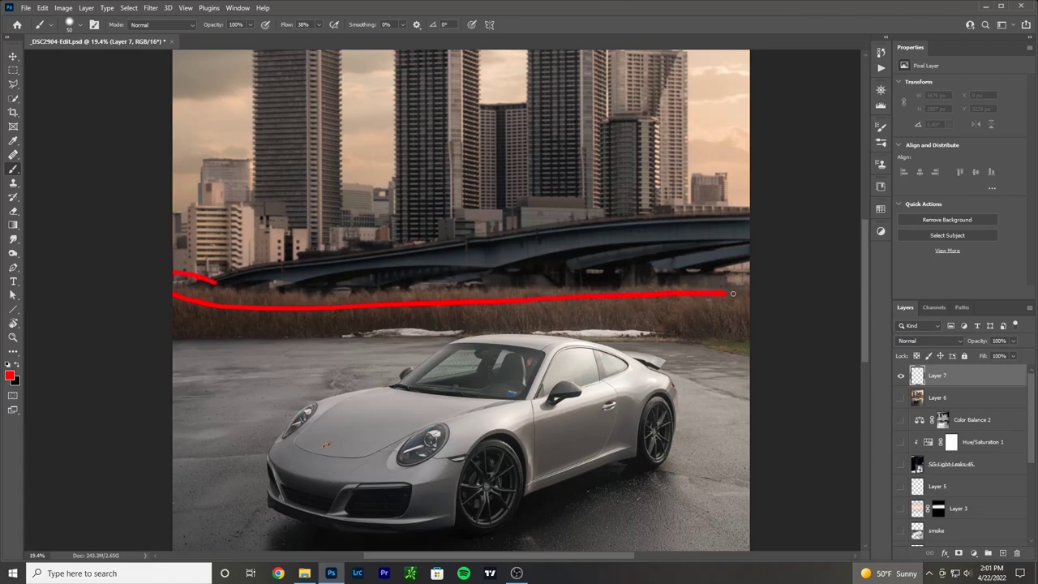
drag(747, 281, 209, 281)
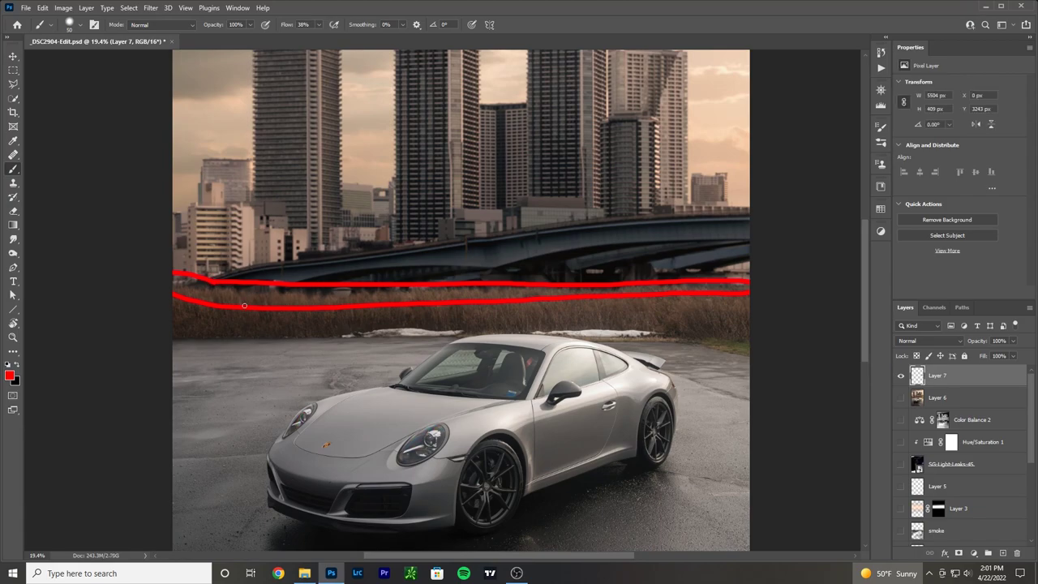
Step: Undo the red outline strokes around the grass edge
key(ctrl+z)
key(ctrl+z)
key(ctrl+z)
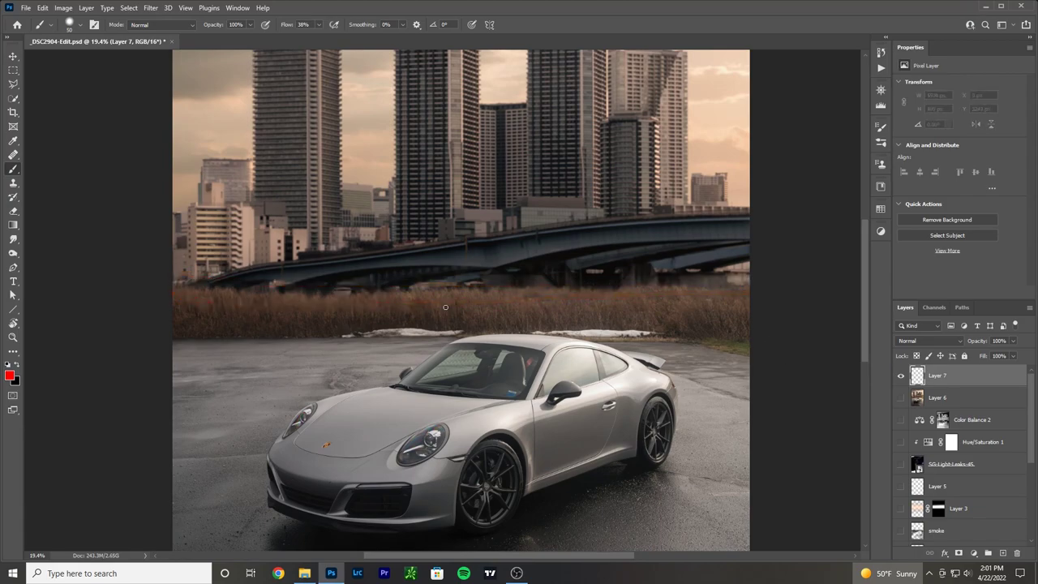
Step: Select Layer 2 and toggle its visibility to compare the grass edge under the bridge, leaving the layer shown
scroll(717, 323, up, 2)
scroll(957, 473, down, 5)
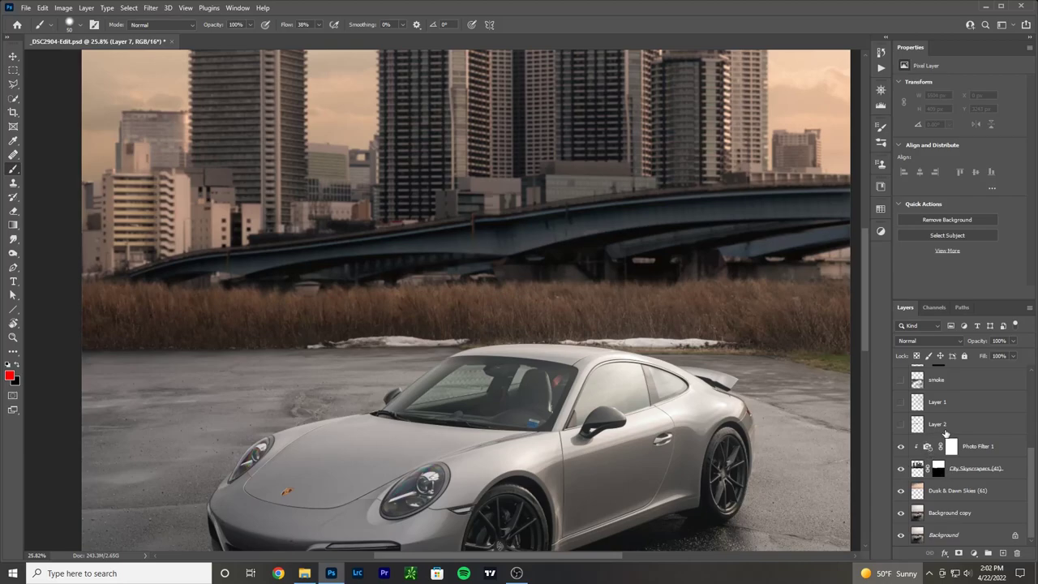
click(943, 429)
click(901, 424)
click(900, 424)
click(901, 424)
click(900, 424)
click(900, 424)
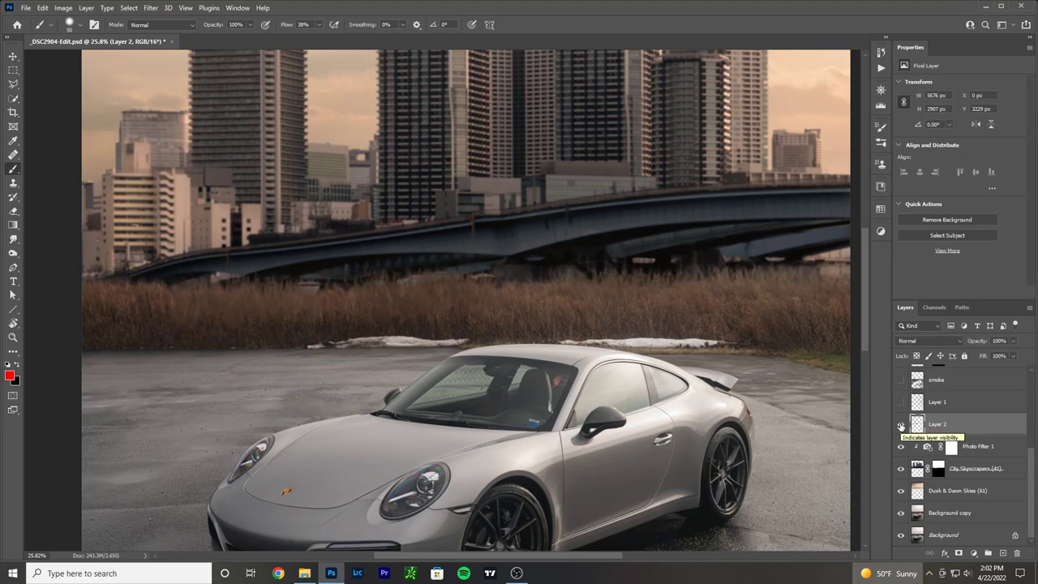
Step: Mark individual grass blades under the bridge with short red strokes on Layer 2, and undo all of them
mouse_move(669, 285)
mouse_down()
mouse_move(691, 254)
mouse_move(756, 260)
mouse_up()
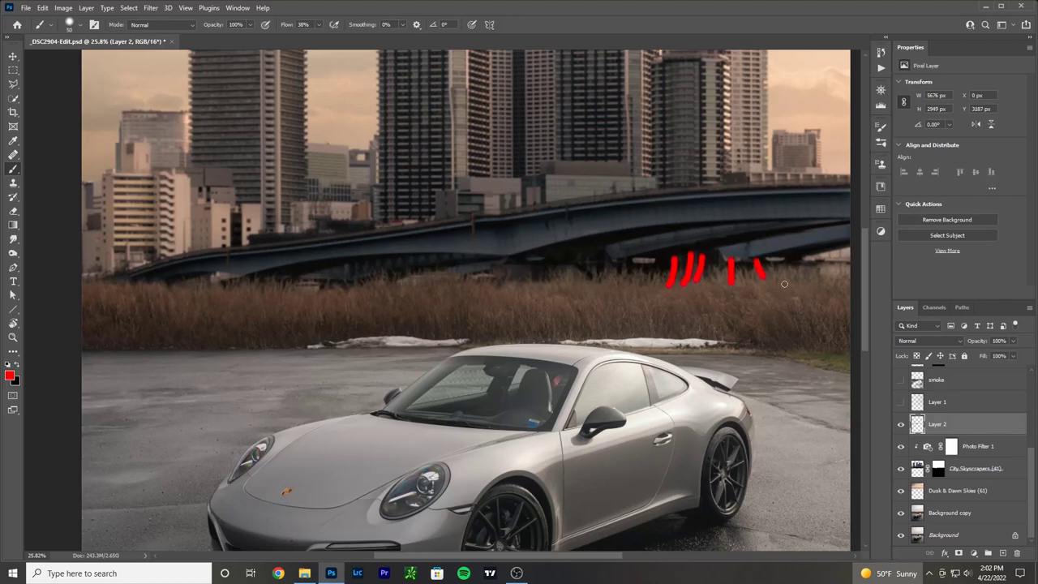
drag(374, 287, 374, 261)
key(ctrl+z)
key(ctrl+z)
key(ctrl+z)
key(ctrl+z)
key(ctrl+z)
key(ctrl+z)
Step: Hide Layer 2, Photo Filter 1, City Skyscrapers (41) and Dusk & Dawn Skies (61) to reveal the original parking lot photo
drag(900, 424, 905, 519)
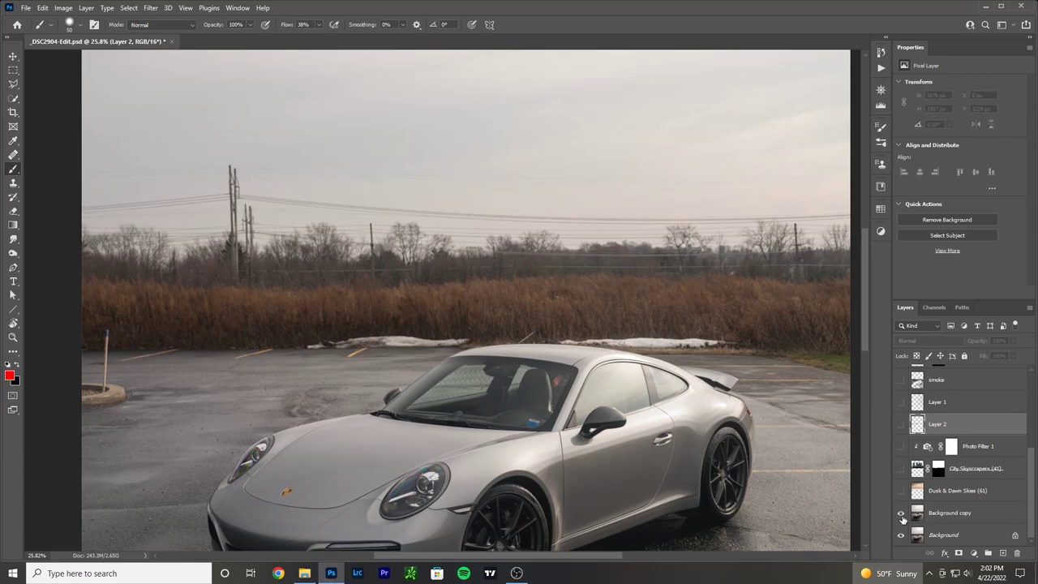
Step: Toggle the Background copy layer to compare the parking lot with and without its painted lines, leaving the layer shown
click(901, 515)
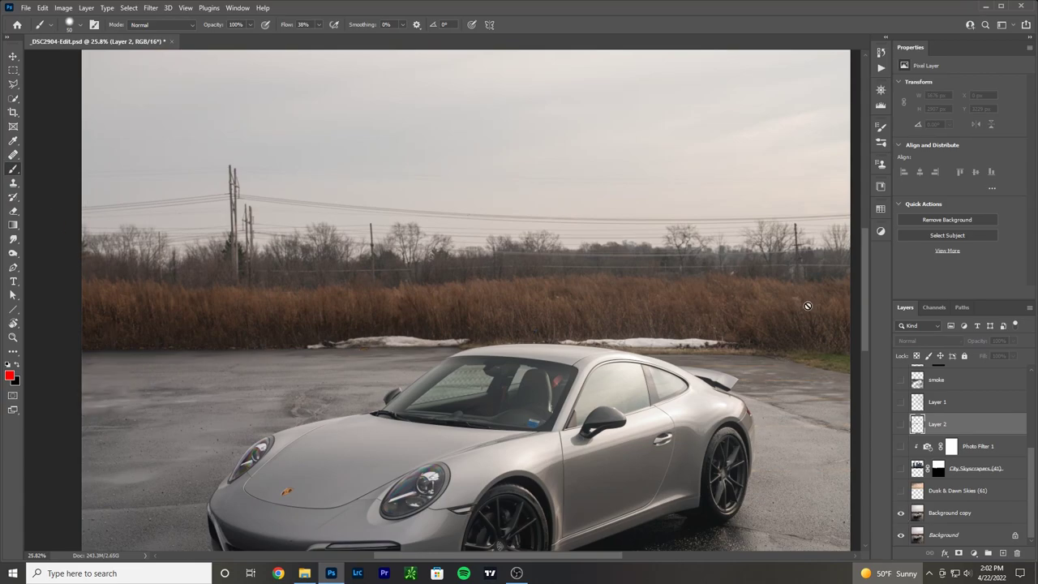
Step: Circle spots along the top edge of the tall grass with red strokes on Layer 7, and undo all of them
key(alt+period)
mouse_move(845, 271)
mouse_down()
mouse_move(816, 281)
mouse_move(843, 273)
mouse_up()
mouse_move(703, 269)
mouse_down()
mouse_move(712, 272)
mouse_move(695, 268)
mouse_up()
drag(604, 271, 629, 278)
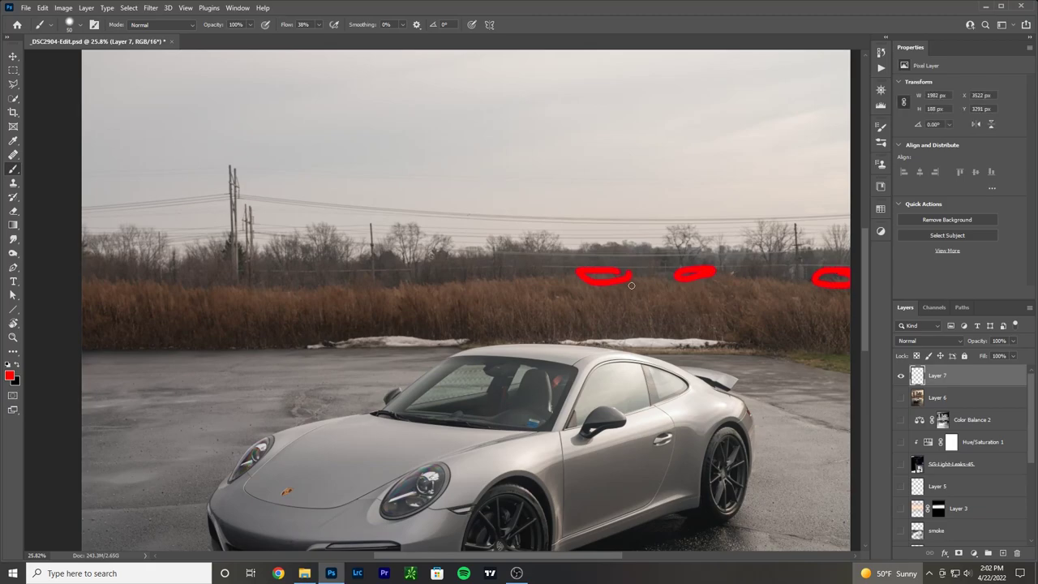
key(ctrl+z)
key(ctrl+z)
key(ctrl+z)
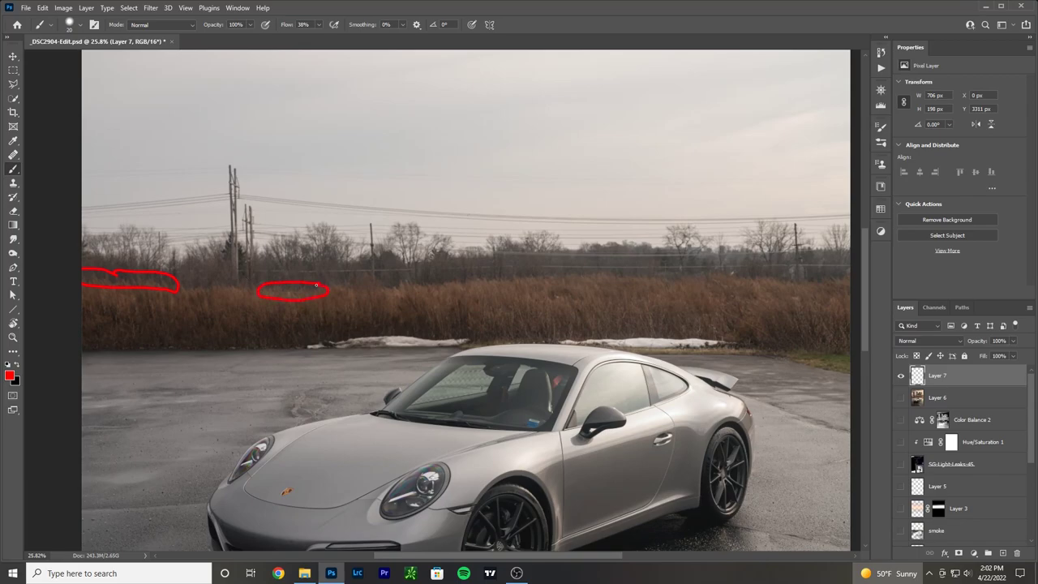
key(ctrl+z)
key(ctrl+z)
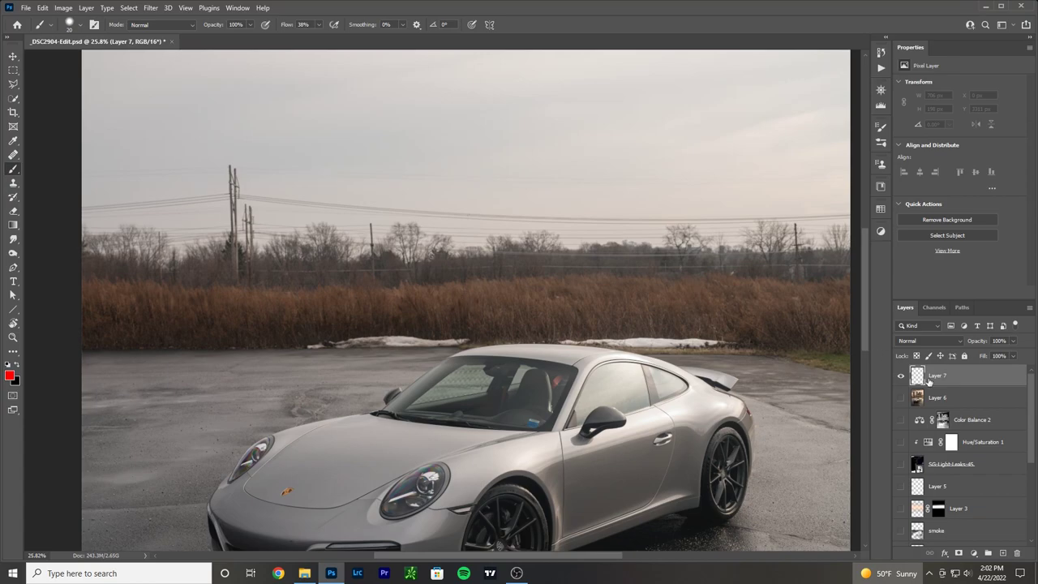
Step: Show Dusk & Dawn Skies (61), City Skyscrapers (41), Photo Filter 1 and Layer 2 again, toggling Layer 2 to compare the grass edge
scroll(934, 474, down, 4)
drag(900, 469, 900, 446)
click(905, 425)
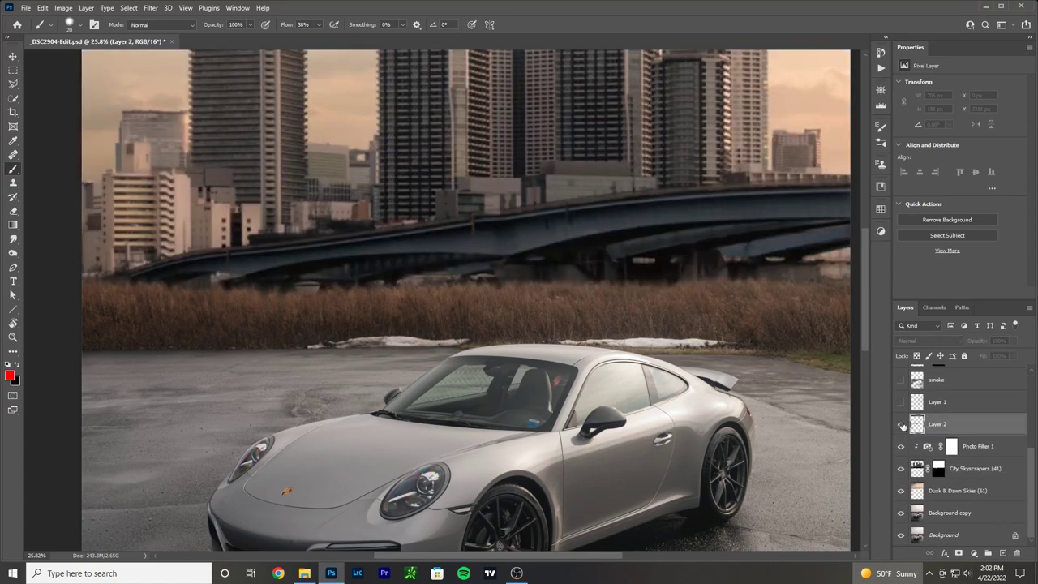
click(901, 424)
click(901, 424)
click(901, 424)
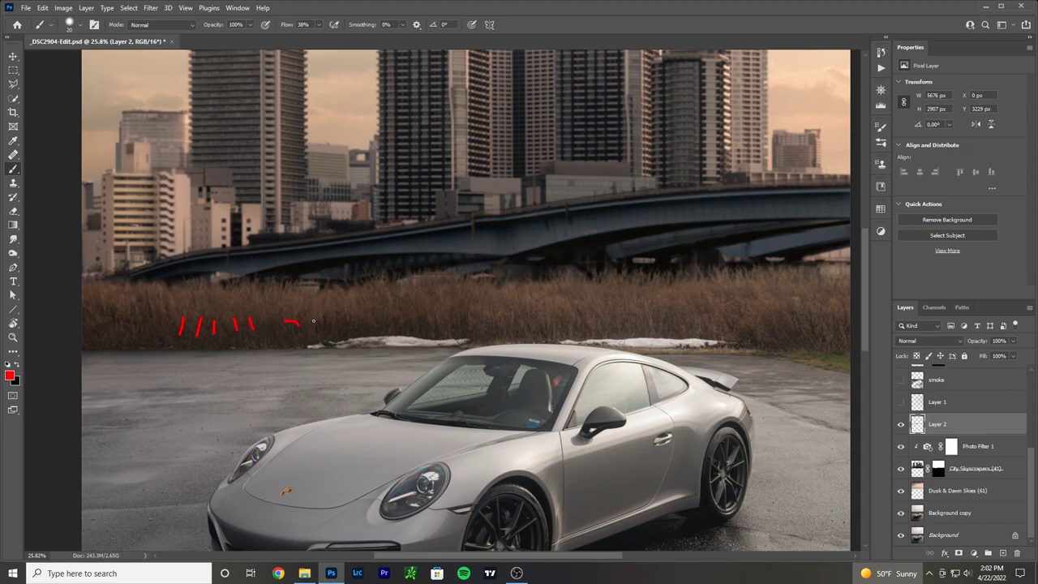
Step: Toggle Layer 2 to compare the grass once more, and undo the short red strokes drawn over the grass blades
click(900, 424)
click(900, 424)
key(ctrl+z)
key(ctrl+z)
key(ctrl+z)
key(ctrl+z)
key(ctrl+z)
key(ctrl+z)
key(ctrl+z)
Step: Outline the grass edge below the bridge across the full image width in red, and undo the outline
drag(69, 283, 589, 298)
mouse_move(838, 274)
mouse_down()
mouse_move(88, 281)
mouse_move(55, 271)
mouse_up()
key(ctrl+z)
key(ctrl+z)
Step: Show Layer 1 over the whole composite, toggling it to compare the light glow, and select that layer
scroll(933, 486, up, 3)
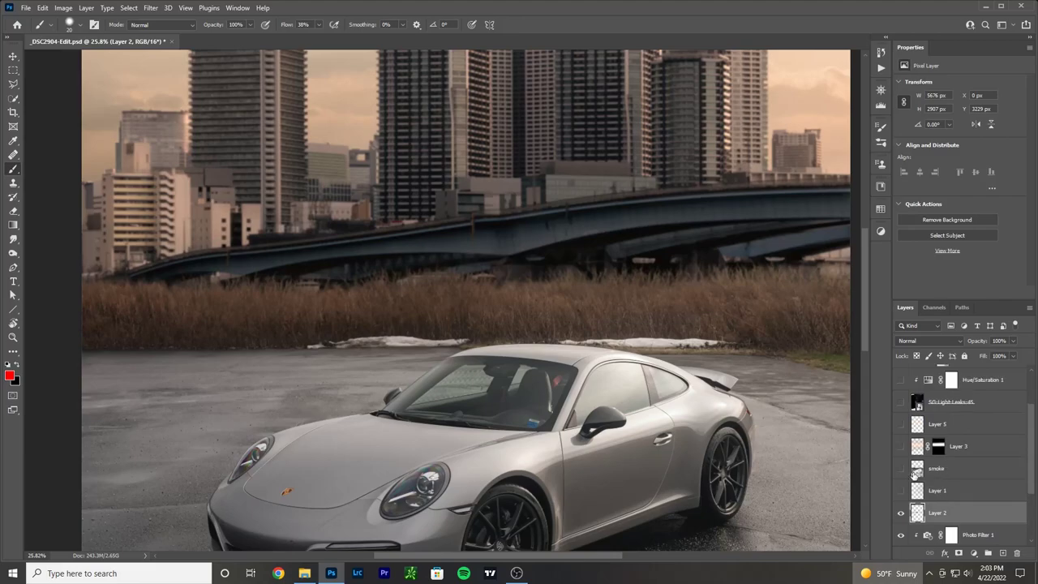
key(ctrl+minus)
key(ctrl+minus)
key(ctrl+0)
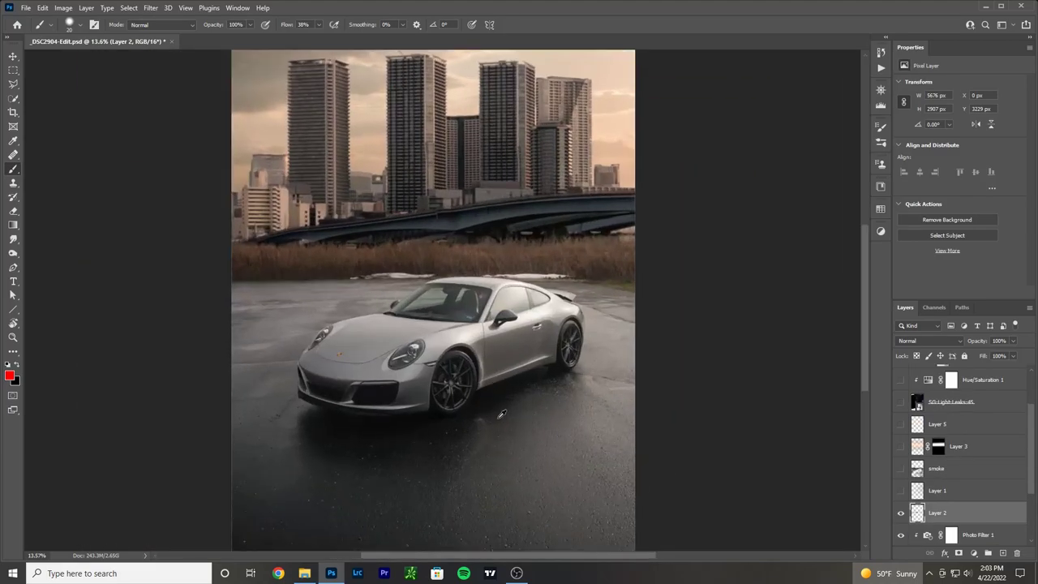
click(901, 491)
click(901, 491)
click(900, 491)
click(13, 56)
click(956, 491)
scroll(621, 391, down, 2)
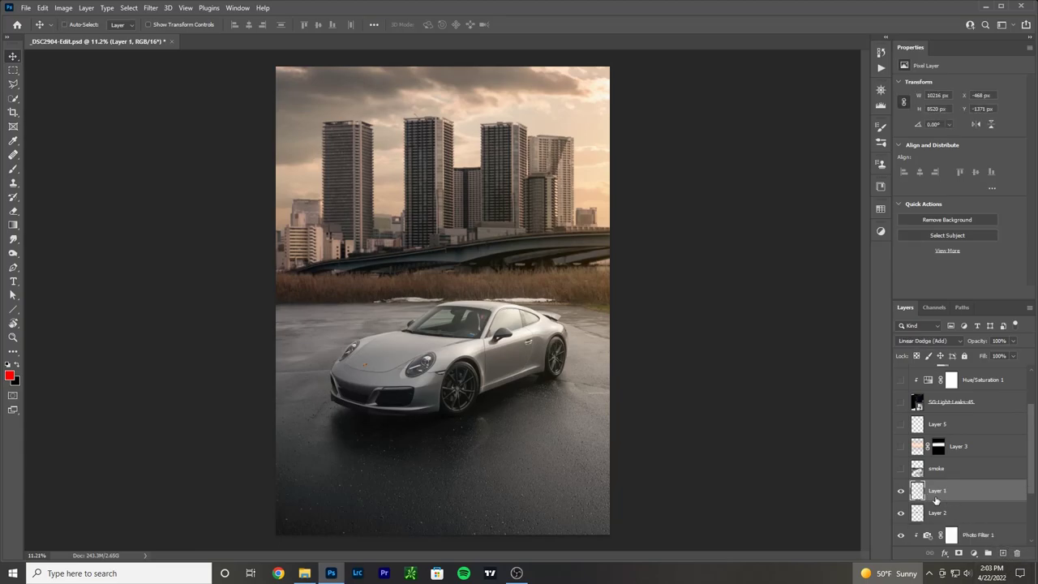
Step: Browse the gradient presets for the Gradient tool and choose the purple-to-orange Sunset1 preset
click(13, 225)
click(73, 26)
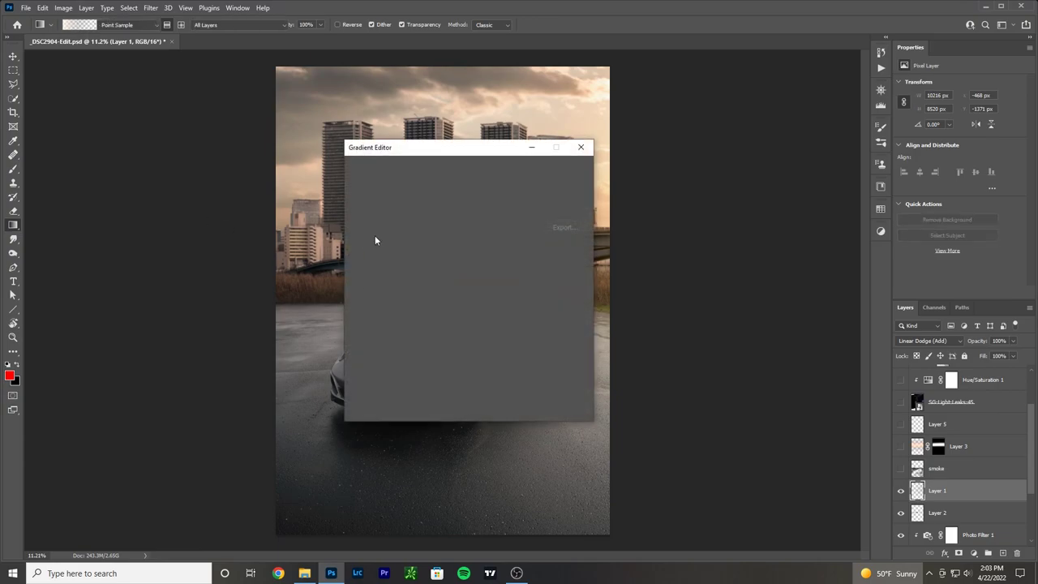
scroll(377, 221, down, 8)
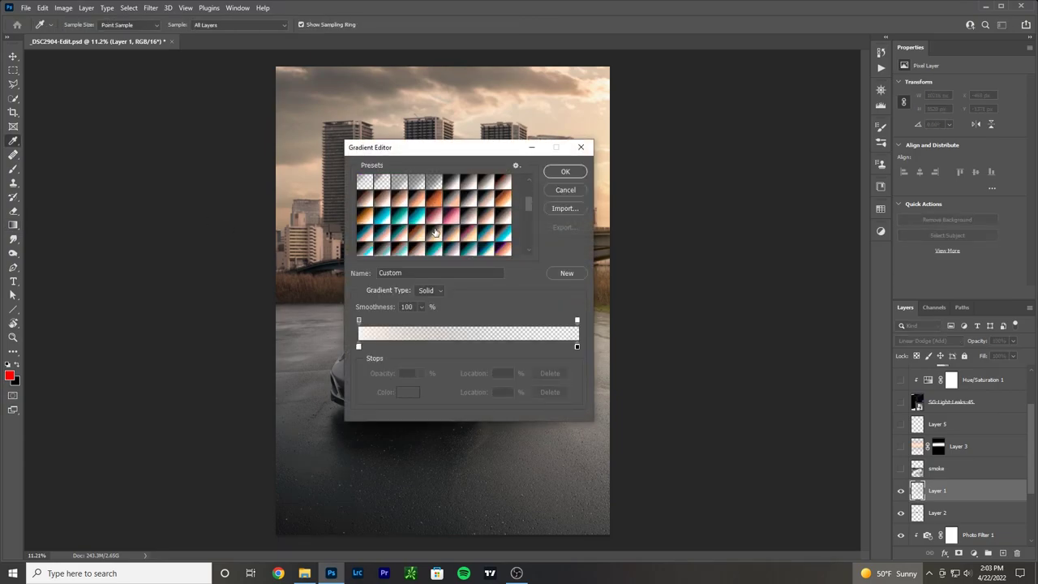
scroll(435, 233, down, 2)
mouse_move(528, 208)
mouse_down()
mouse_move(530, 190)
mouse_move(530, 244)
mouse_move(535, 196)
mouse_move(526, 187)
mouse_move(529, 202)
mouse_up()
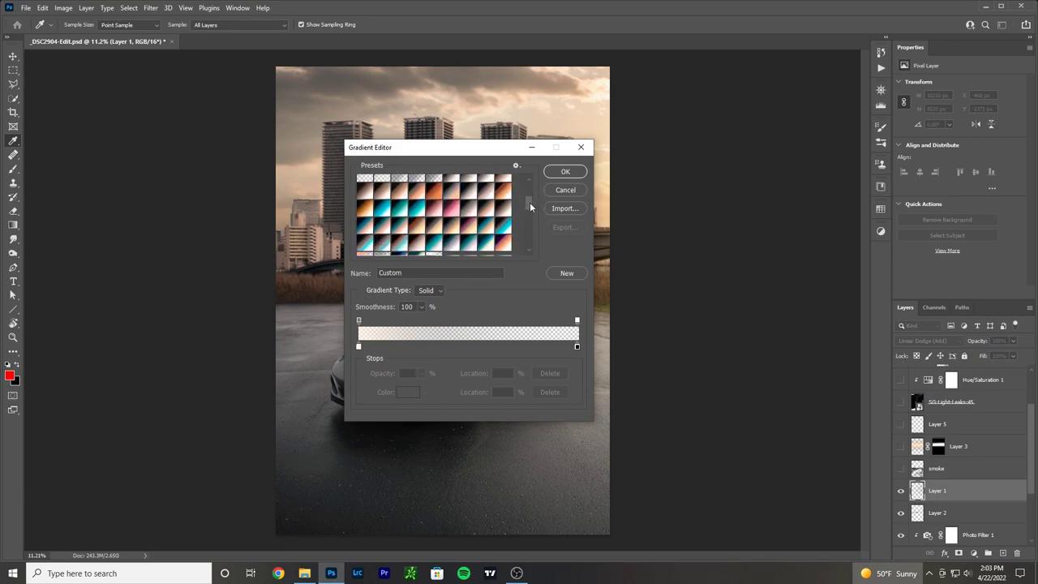
click(416, 208)
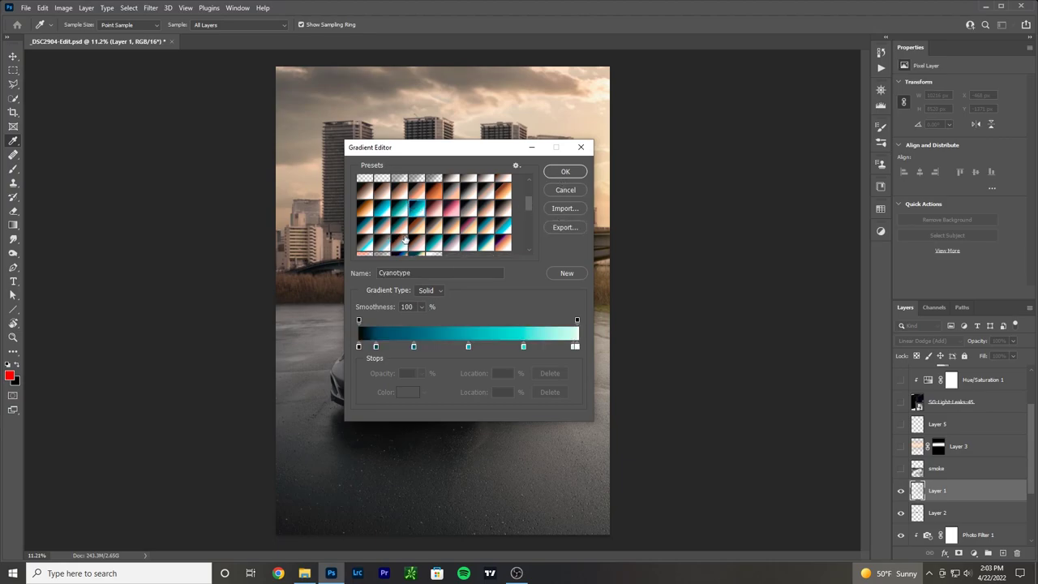
click(423, 226)
click(416, 207)
click(502, 242)
click(559, 174)
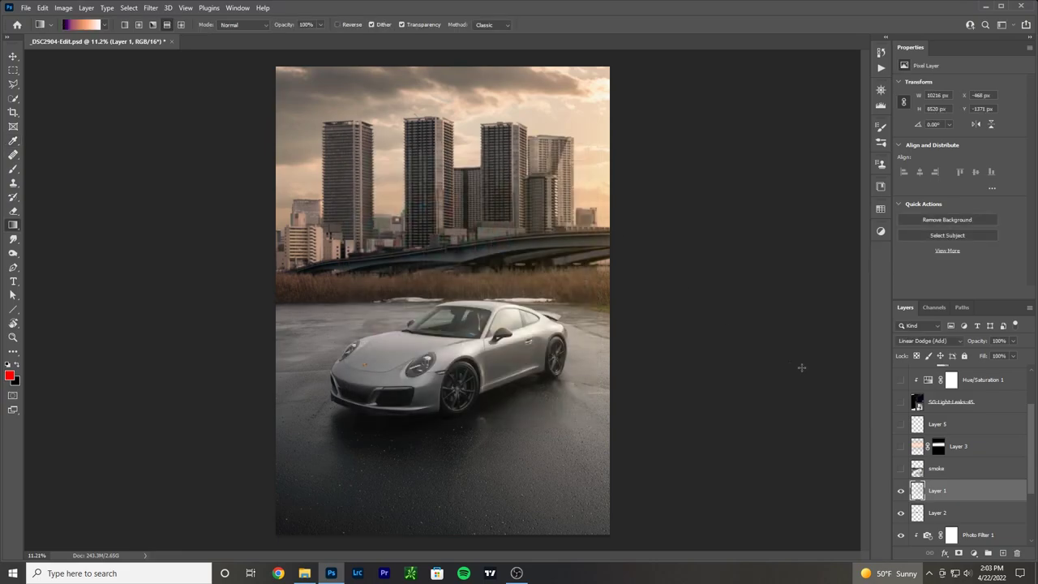
Step: Add a masked Curves adjustment layer above Photo Filter 1, and delete it again
key(F2)
scroll(961, 490, down, 2)
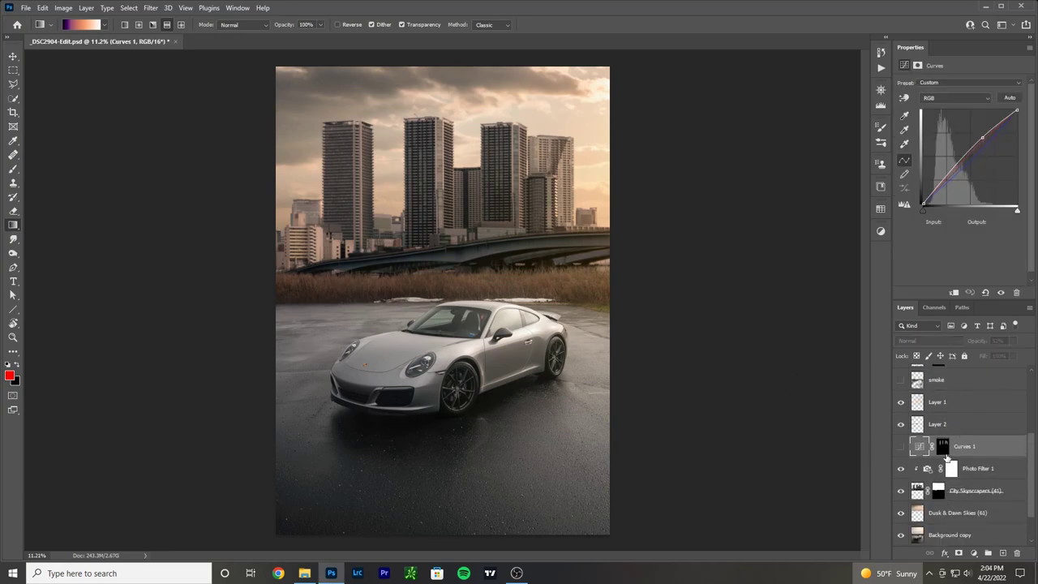
scroll(949, 450, up, 1)
click(951, 445)
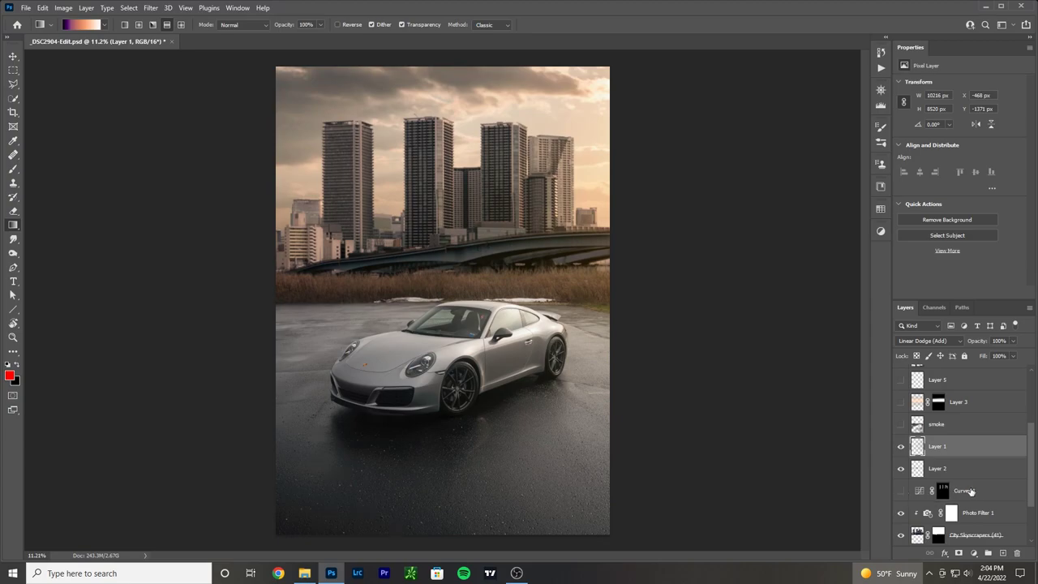
click(971, 492)
key(Delete)
Step: Toggle Layer 1 to compare its glow, leaving it shown, and load the Sun Glow preset for the Gradient tool
click(900, 447)
click(900, 447)
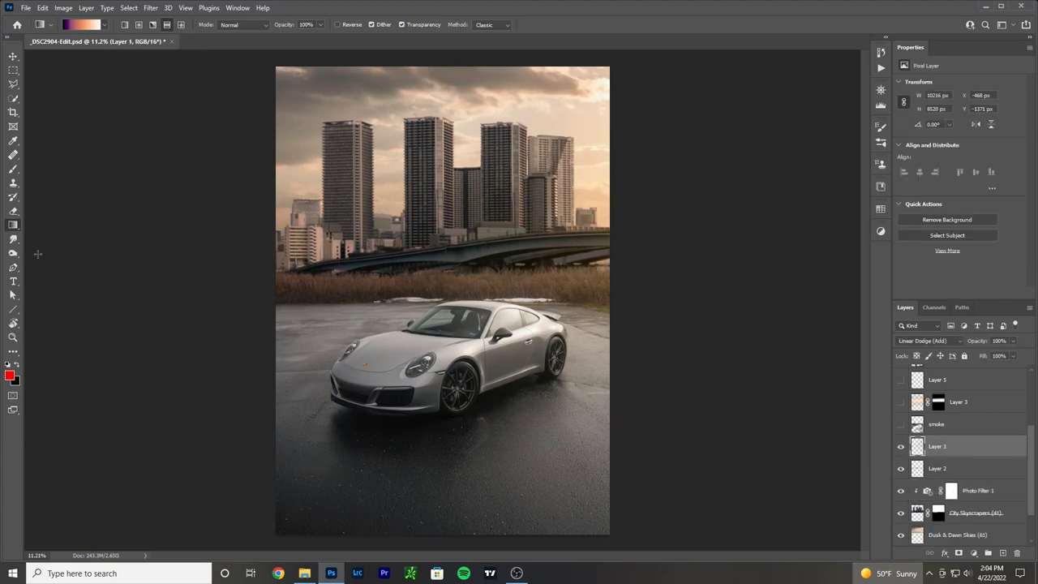
click(84, 24)
scroll(409, 233, down, 5)
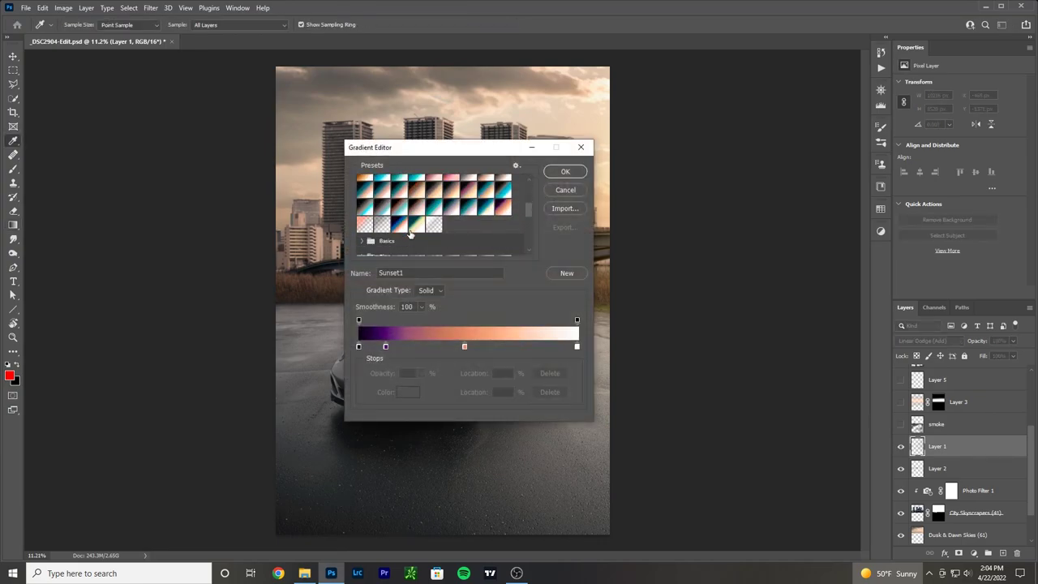
click(365, 224)
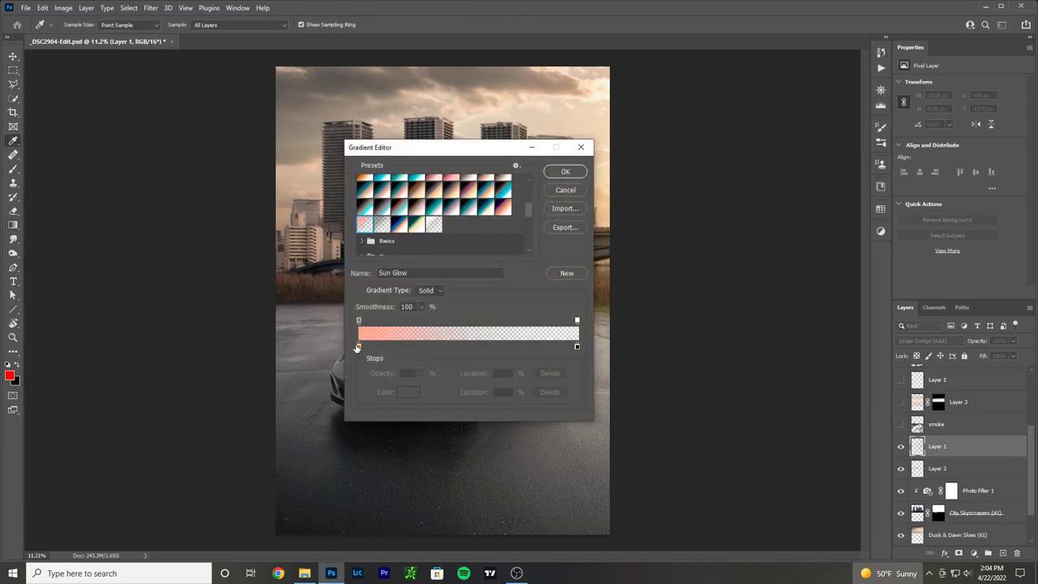
click(565, 171)
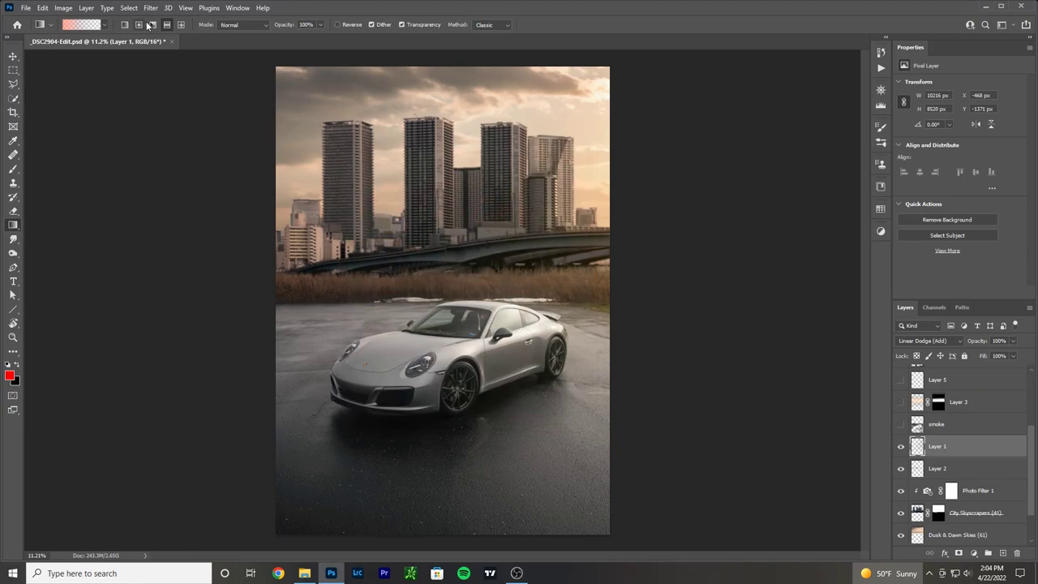
Step: Sample the bright sky for the radial gradient's starting colour stop and adjust that stop to the warmer yellow f0bb36
click(84, 24)
double_click(358, 346)
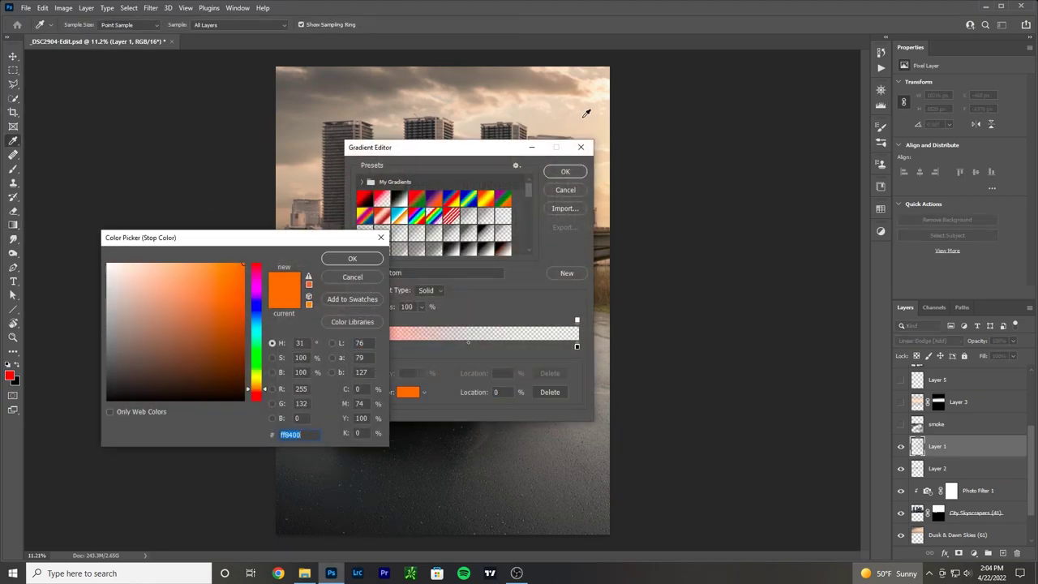
click(592, 83)
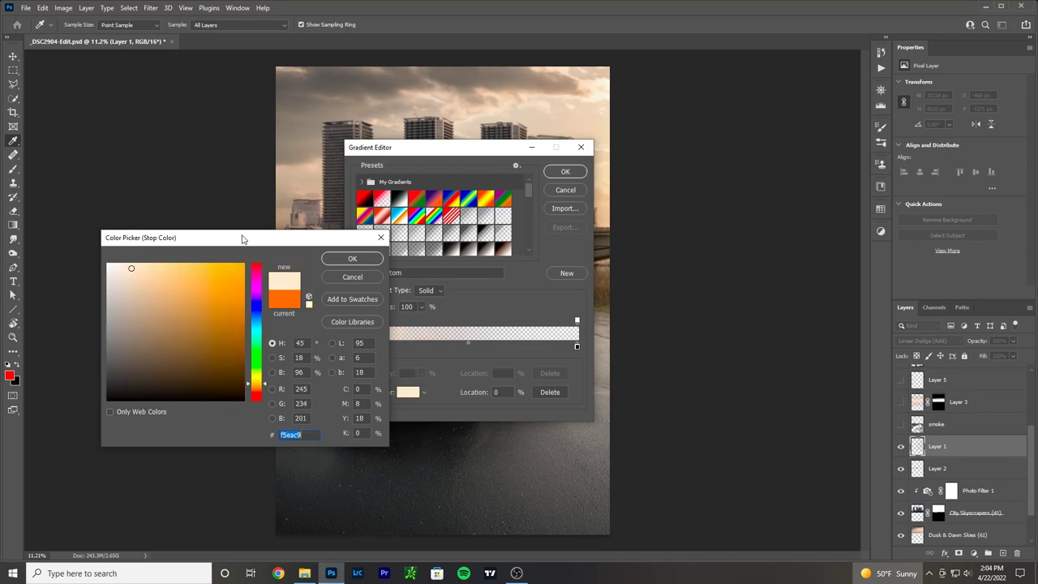
click(593, 84)
click(213, 271)
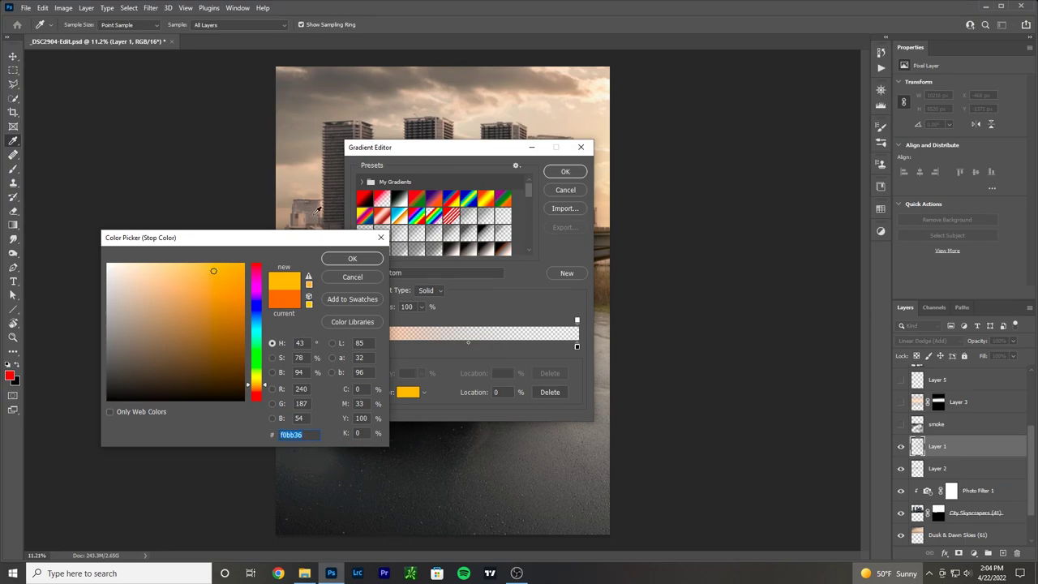
click(337, 260)
click(565, 171)
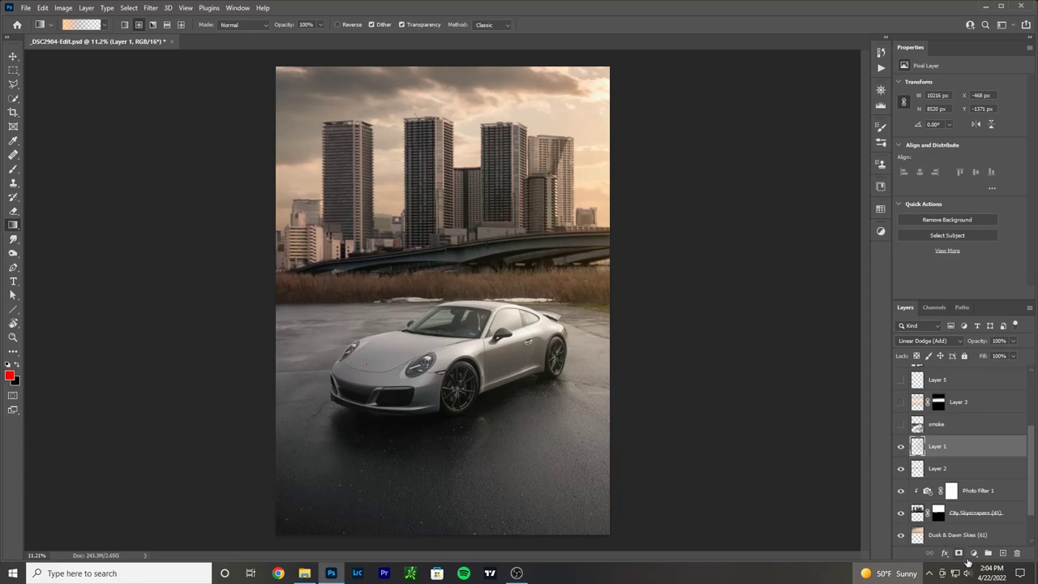
Step: Hide Layer 1, add a new layer in Linear Dodge (Add) mode and draw a radial glow inward from beyond the sky's right edge
click(900, 446)
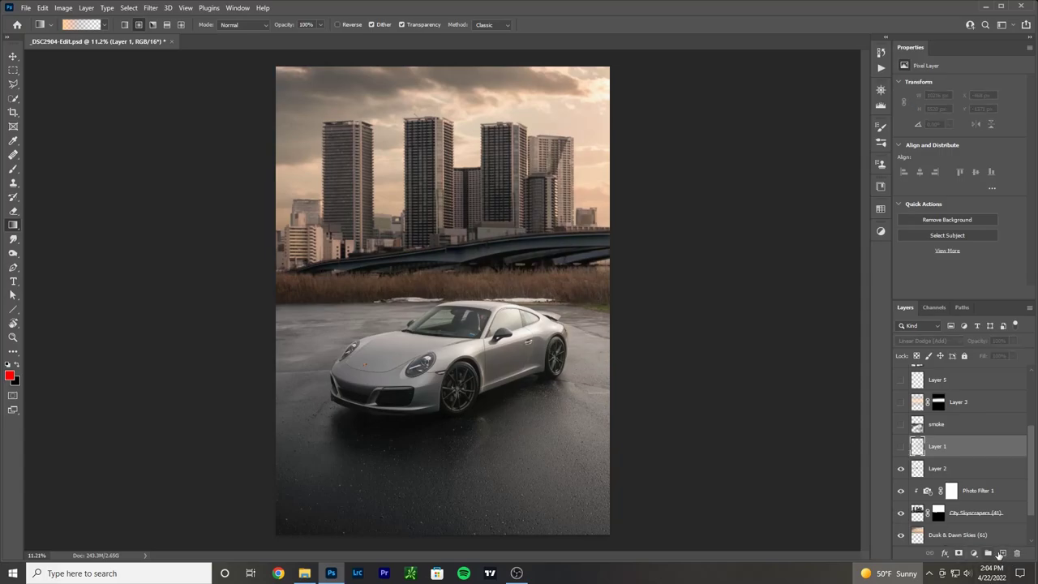
click(1001, 553)
click(914, 342)
click(934, 399)
drag(657, 152, 479, 219)
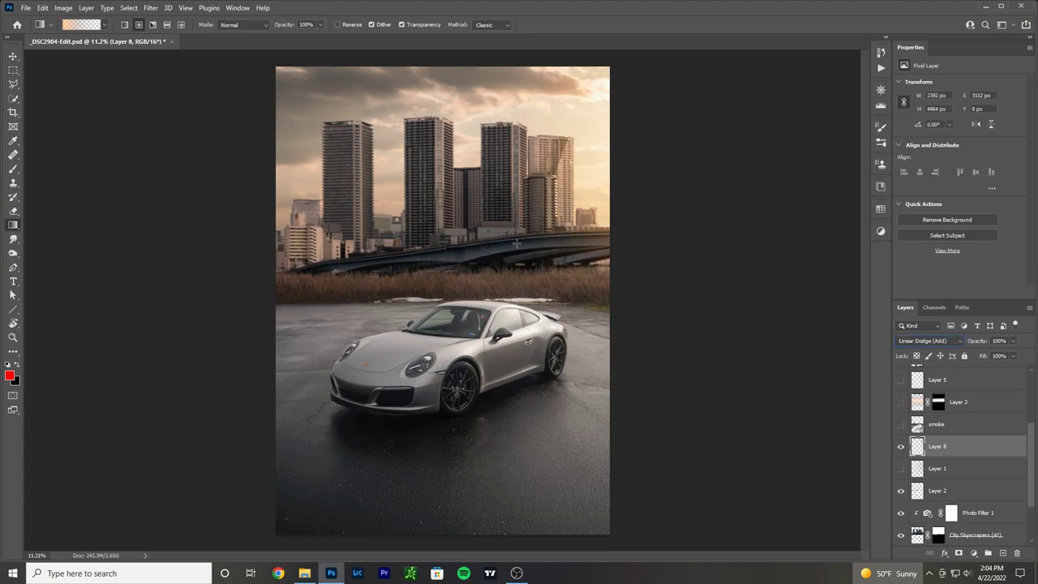
Step: Free-transform the Layer 8 glow, stretching it toward the left and downward to about 127% width and 129% height
key(ctrl+t)
drag(463, 204, 119, 279)
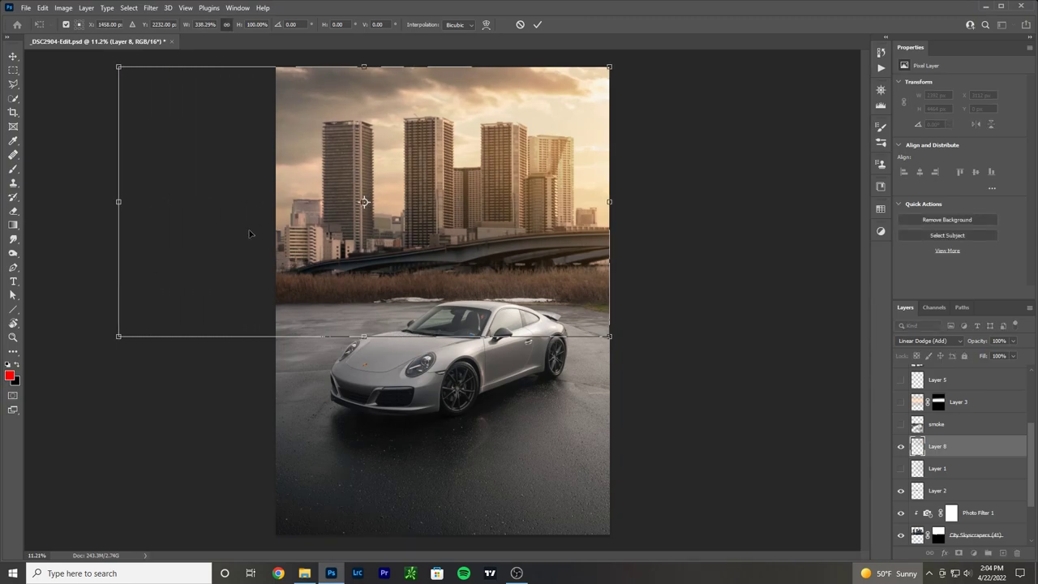
key(ctrl+z)
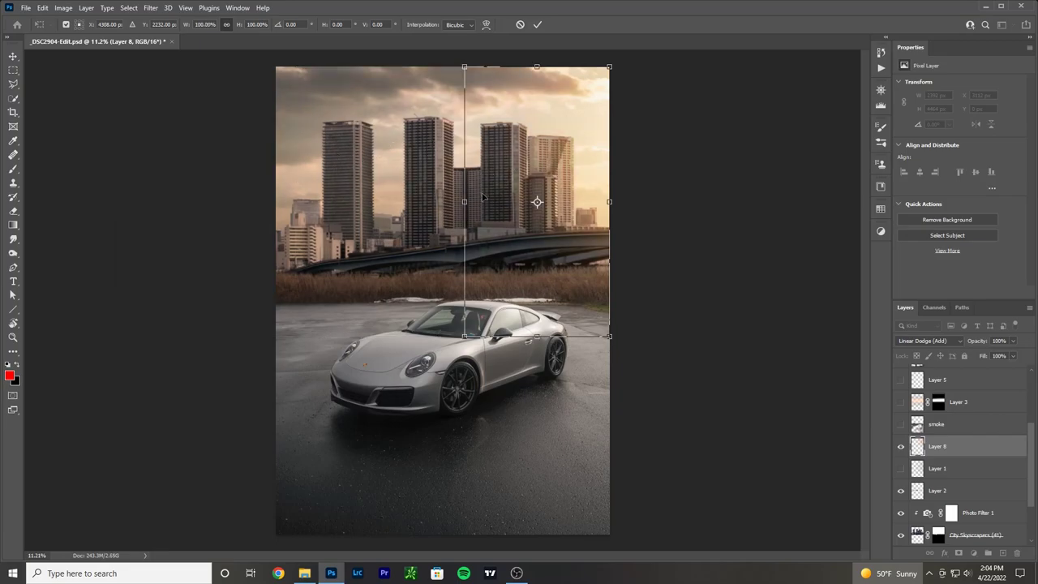
drag(464, 201, 425, 201)
drag(517, 336, 518, 414)
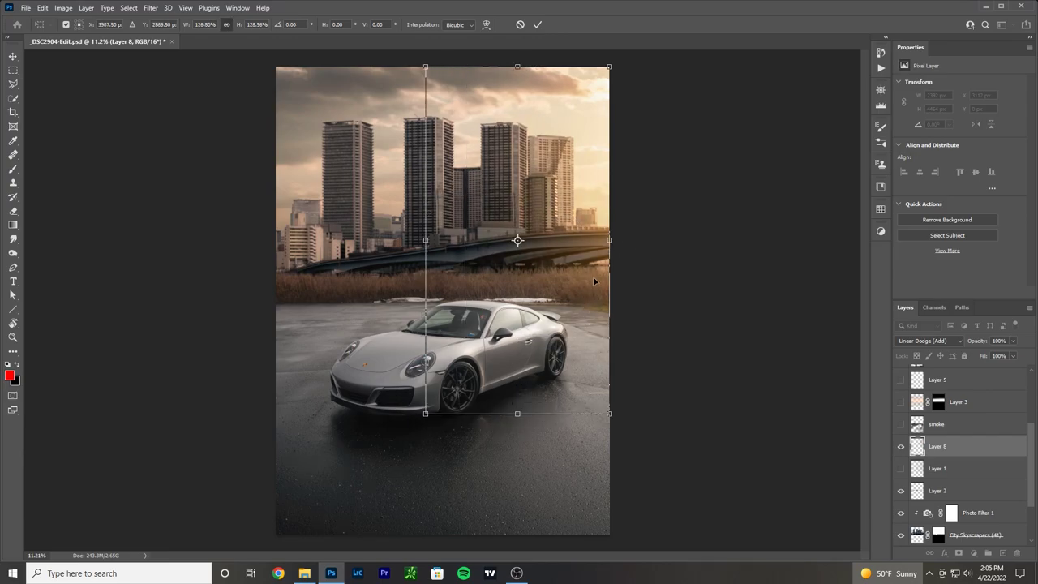
Step: Undo the stretching and the demonstration glow, and delete Layer 8
key(ctrl+z)
key(ctrl+z)
click(10, 60)
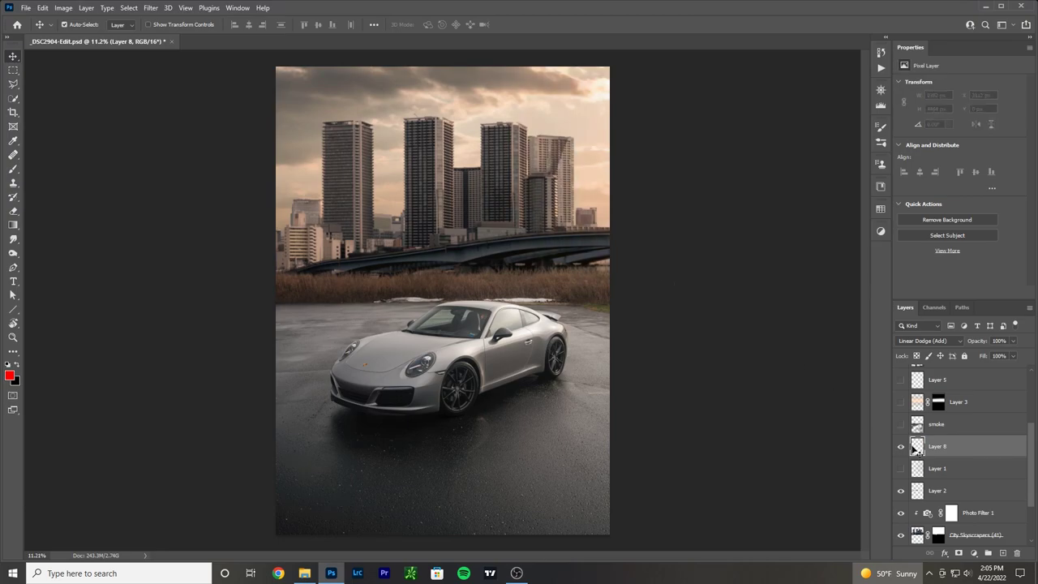
drag(957, 448, 1017, 552)
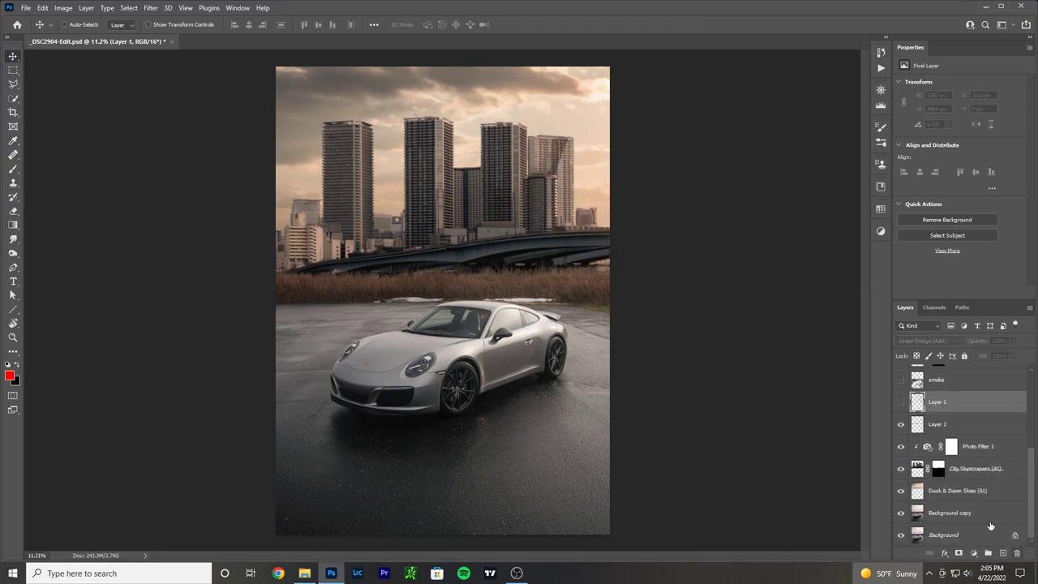
Step: Toggle Layer 1 on and off repeatedly to compare the image with and without the sun glow, leaving it shown
click(901, 403)
click(901, 403)
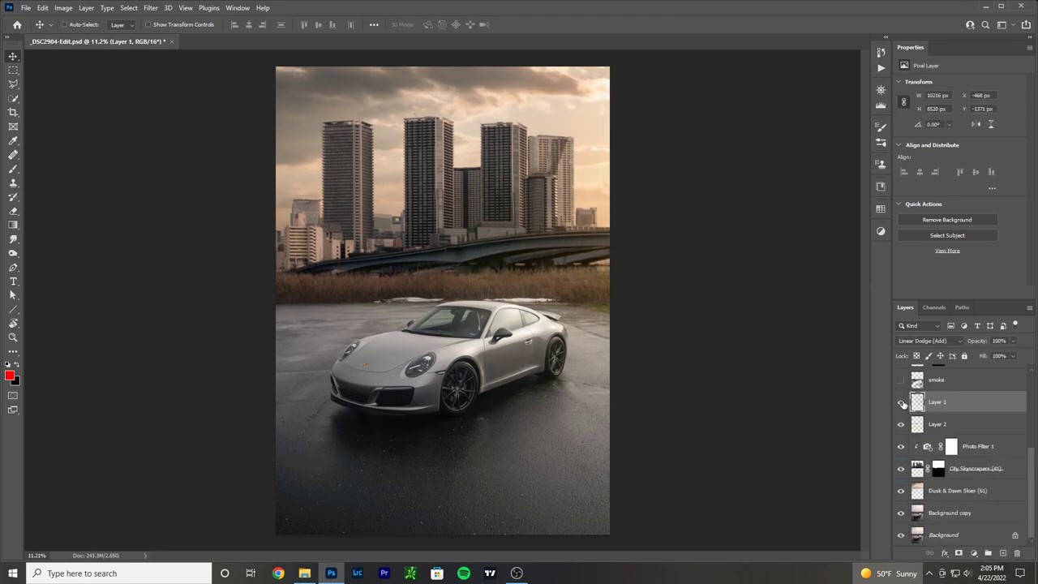
click(901, 403)
click(902, 402)
click(901, 402)
click(901, 403)
Step: Draw a large red arc on Layer 7 with the Brush, curving from the sky's right edge past the towers and the car's rear
click(13, 169)
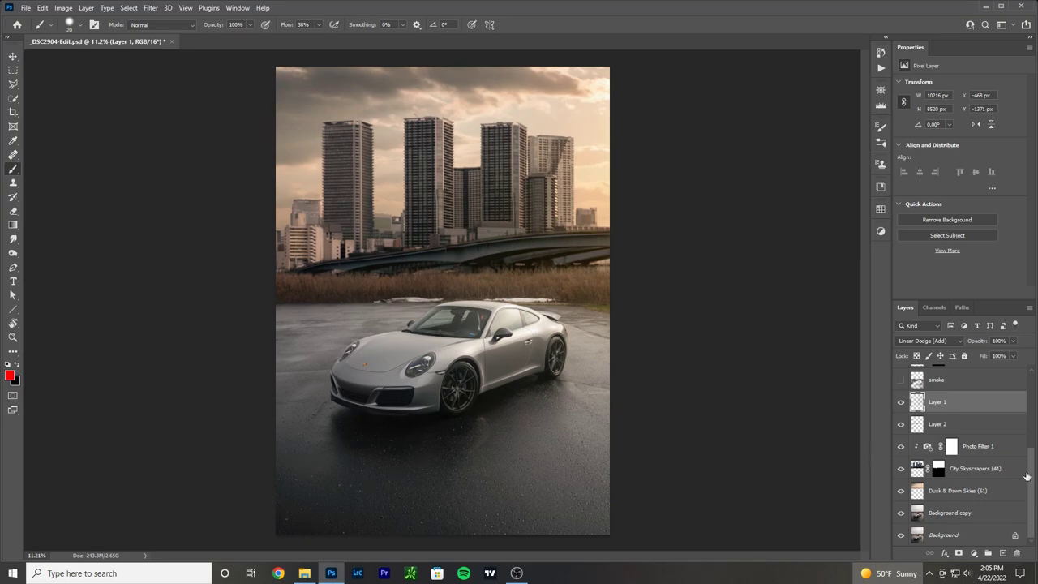
scroll(1028, 476, down, 1)
click(954, 378)
scroll(963, 454, up, 2)
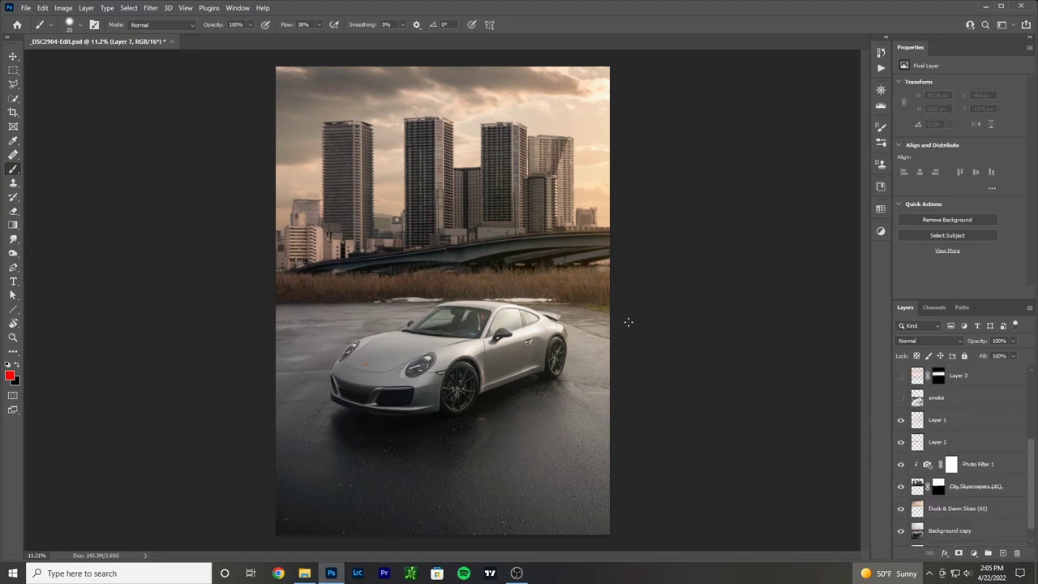
mouse_move(600, 85)
mouse_down()
mouse_move(537, 121)
mouse_move(509, 159)
mouse_move(491, 286)
mouse_move(529, 355)
mouse_move(553, 373)
mouse_move(645, 398)
mouse_up()
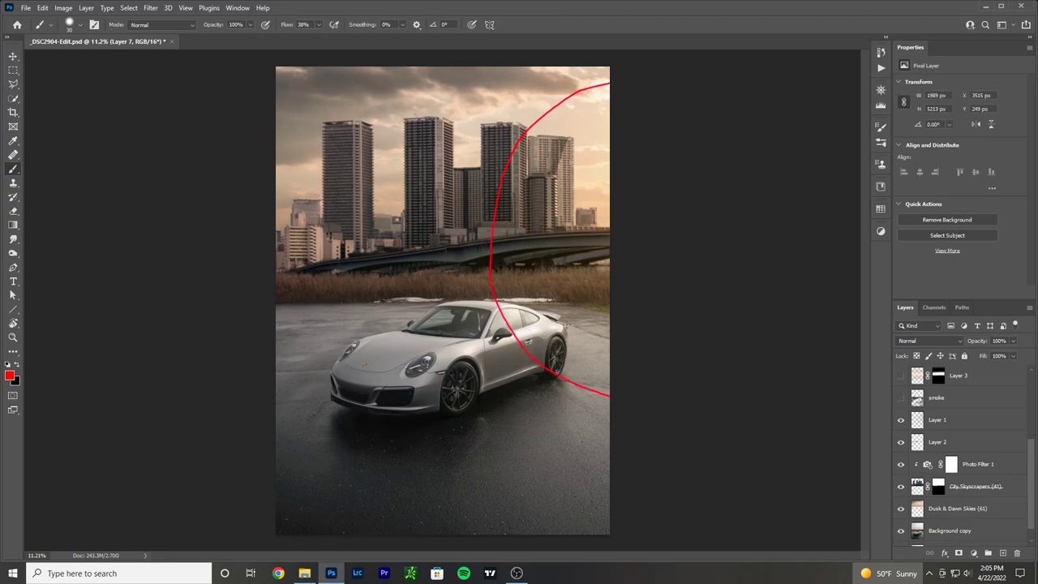
Step: Scribble red marks on Layer 7 over the car's rear, the grass and bridge, and the right-hand towers and sky
mouse_move(520, 316)
mouse_down()
mouse_move(531, 328)
mouse_move(520, 340)
mouse_move(560, 333)
mouse_move(539, 341)
mouse_up()
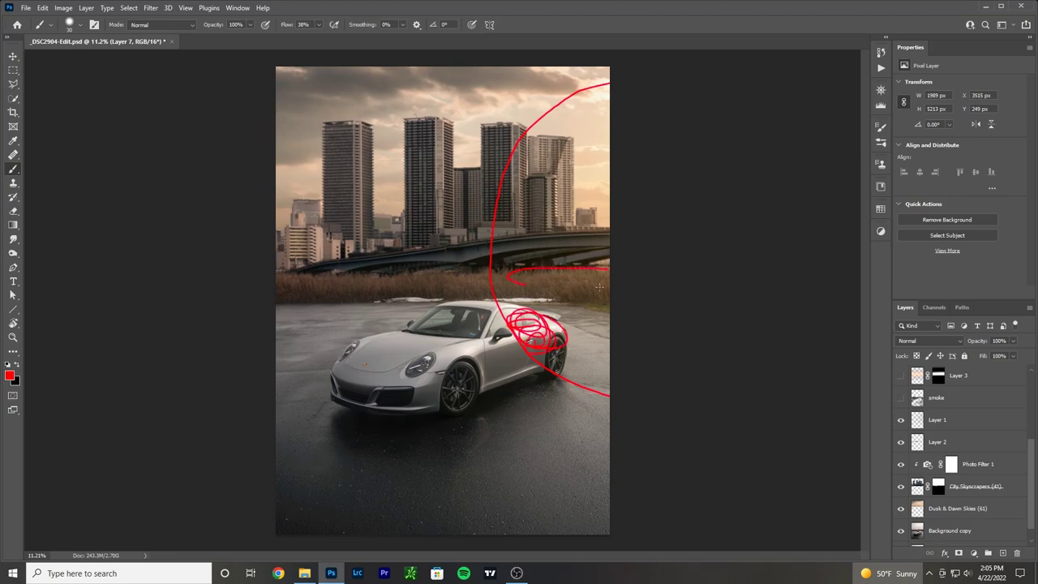
mouse_move(626, 279)
mouse_down()
mouse_move(568, 231)
mouse_move(519, 264)
mouse_move(616, 229)
mouse_up()
mouse_move(595, 114)
mouse_down()
mouse_move(575, 126)
mouse_move(590, 194)
mouse_move(600, 122)
mouse_move(533, 118)
mouse_move(590, 86)
mouse_move(577, 112)
mouse_move(493, 122)
mouse_move(479, 170)
mouse_up()
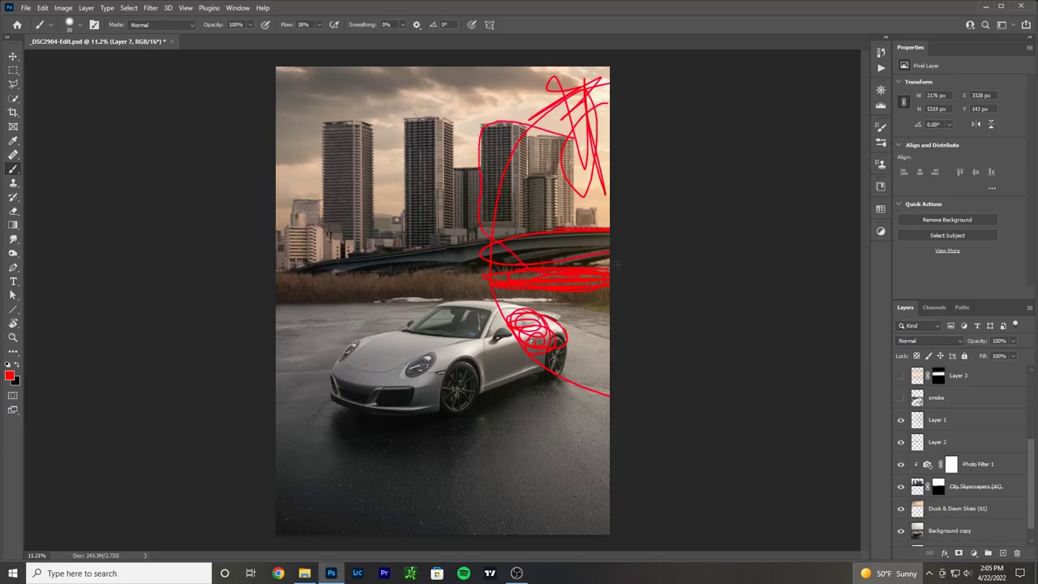
Step: Undo all the red marks on Layer 7, including the large arc
key(ctrl+z)
key(ctrl+z)
key(ctrl+z)
key(ctrl+z)
key(ctrl+z)
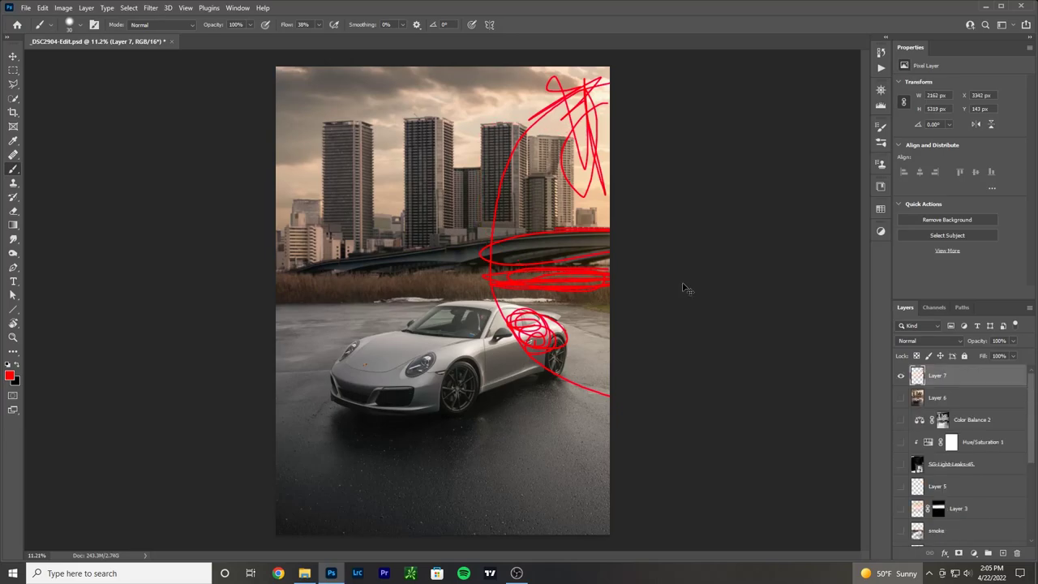
key(ctrl+z)
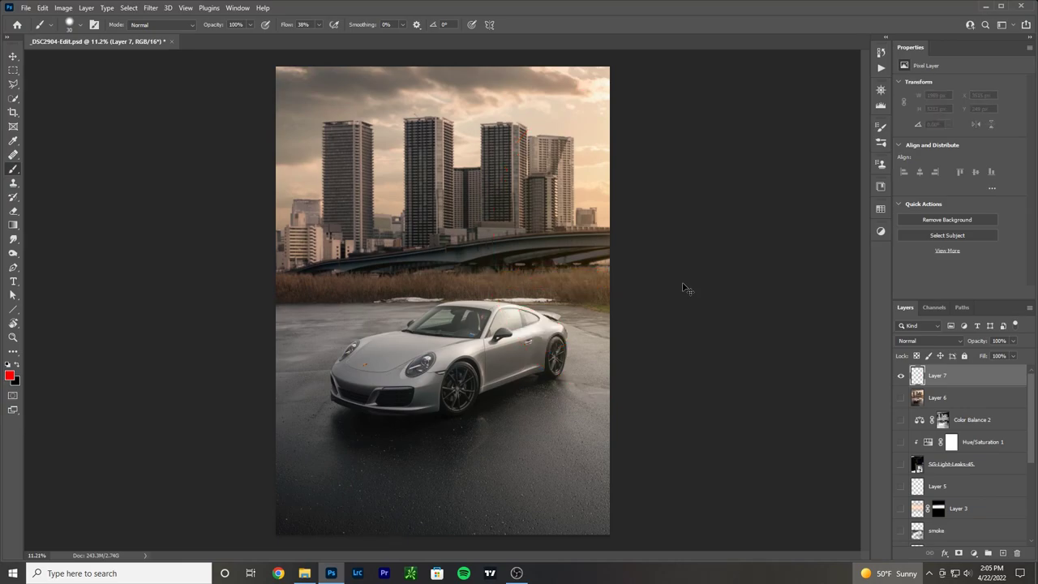
Step: Toggle Layer 1 off and on repeatedly to compare the sun glow, leaving it shown
scroll(957, 454, down, 3)
click(900, 442)
click(900, 441)
click(900, 441)
click(900, 441)
click(900, 442)
click(900, 441)
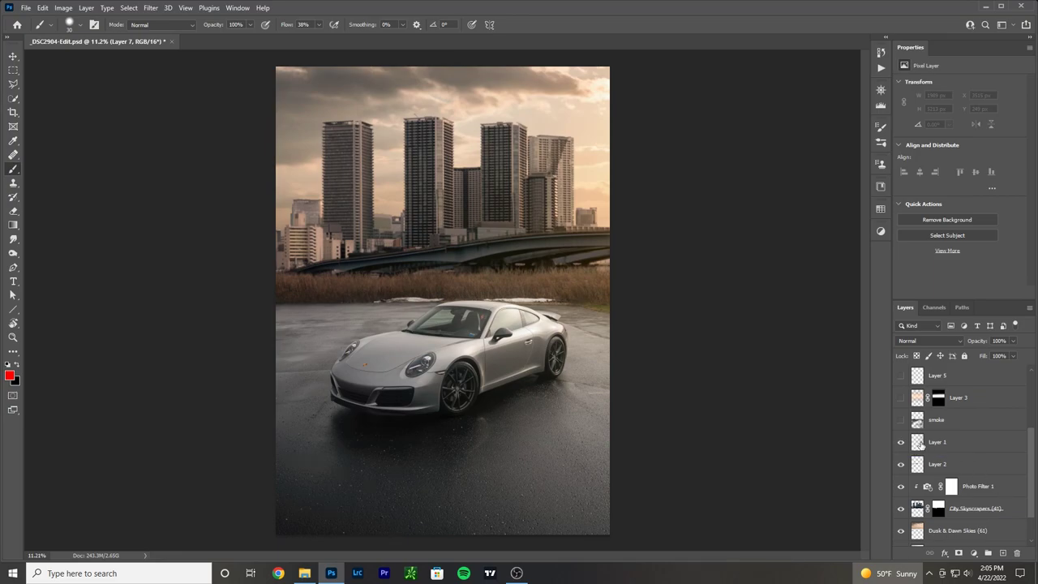
Step: Select the smoke layer and toggle its visibility repeatedly to compare the mist, leaving it shown
scroll(960, 474, up, 2)
click(960, 473)
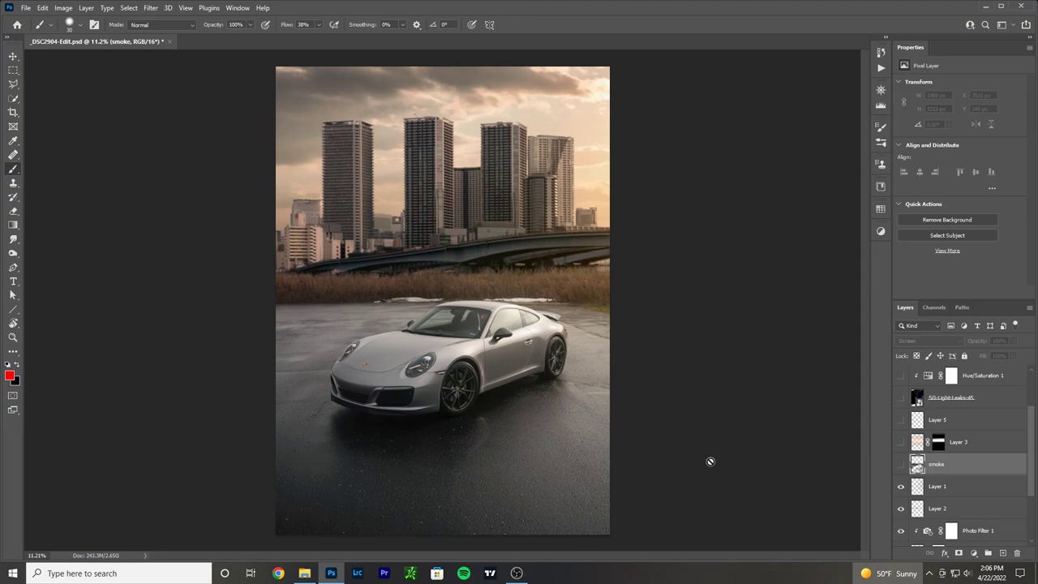
click(900, 465)
click(899, 465)
click(900, 465)
click(900, 465)
click(899, 464)
click(899, 464)
click(900, 465)
click(900, 465)
click(899, 465)
click(899, 465)
click(899, 465)
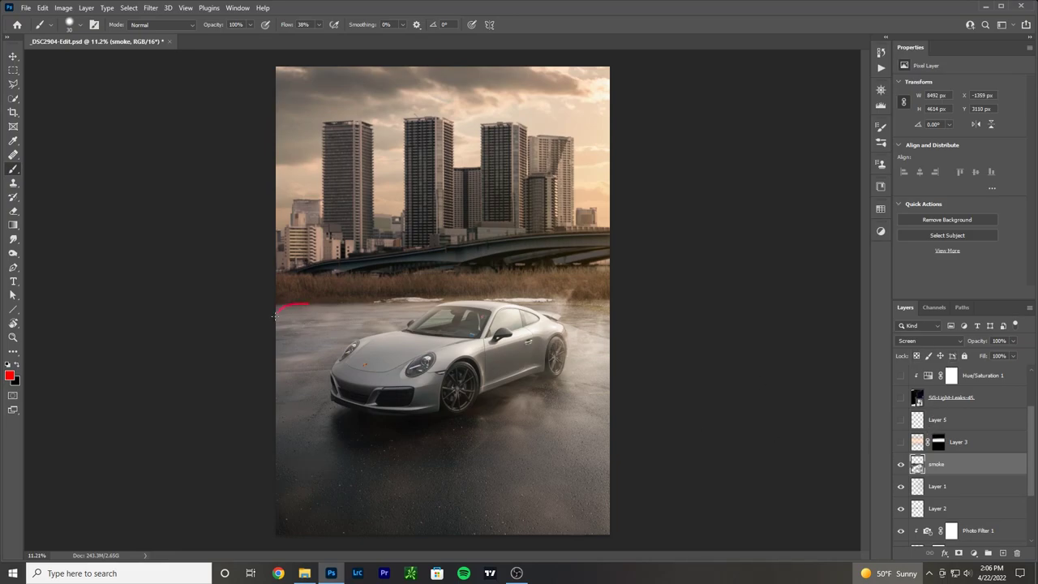
Step: Outline in red on the smoke layer the misty areas around the image edges, the car, and the grass line
mouse_move(281, 429)
mouse_down()
mouse_move(310, 435)
mouse_move(272, 502)
mouse_move(302, 516)
mouse_up()
mouse_move(380, 497)
mouse_down()
mouse_move(393, 530)
mouse_move(425, 520)
mouse_move(433, 475)
mouse_move(473, 493)
mouse_move(492, 533)
mouse_move(538, 550)
mouse_up()
drag(561, 462, 549, 412)
drag(617, 320, 604, 277)
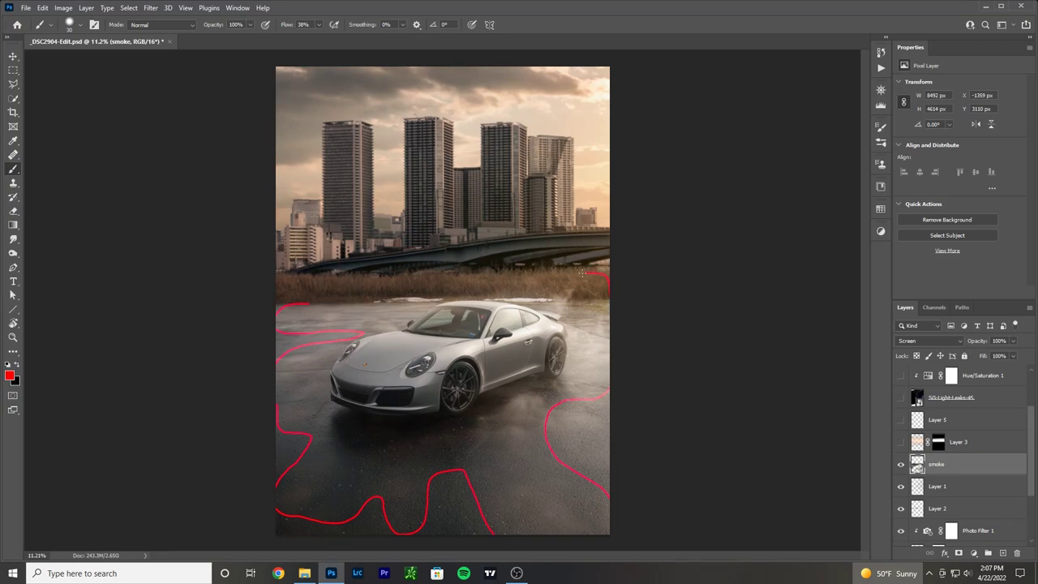
mouse_move(495, 291)
mouse_down()
mouse_move(300, 290)
mouse_move(272, 299)
mouse_up()
mouse_move(458, 336)
mouse_down()
mouse_move(341, 377)
mouse_move(410, 352)
mouse_up()
drag(278, 261, 334, 267)
mouse_move(280, 301)
mouse_down()
mouse_move(644, 283)
mouse_move(506, 258)
mouse_move(288, 263)
mouse_up()
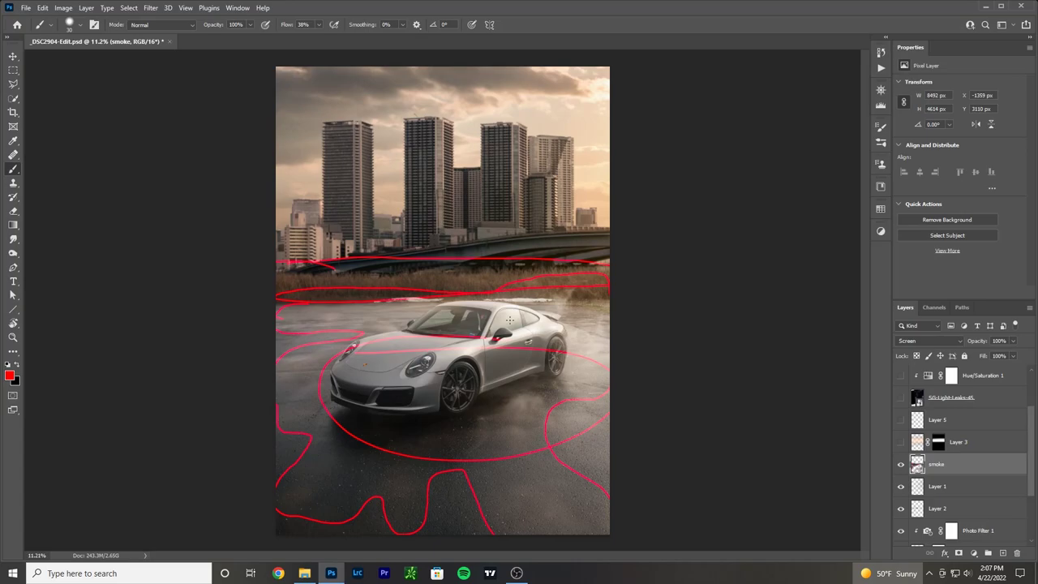
Step: Undo the red outlines around the misty areas on the smoke layer
key(ctrl+z)
key(ctrl+z)
key(ctrl+z)
key(ctrl+z)
key(ctrl+z)
key(ctrl+z)
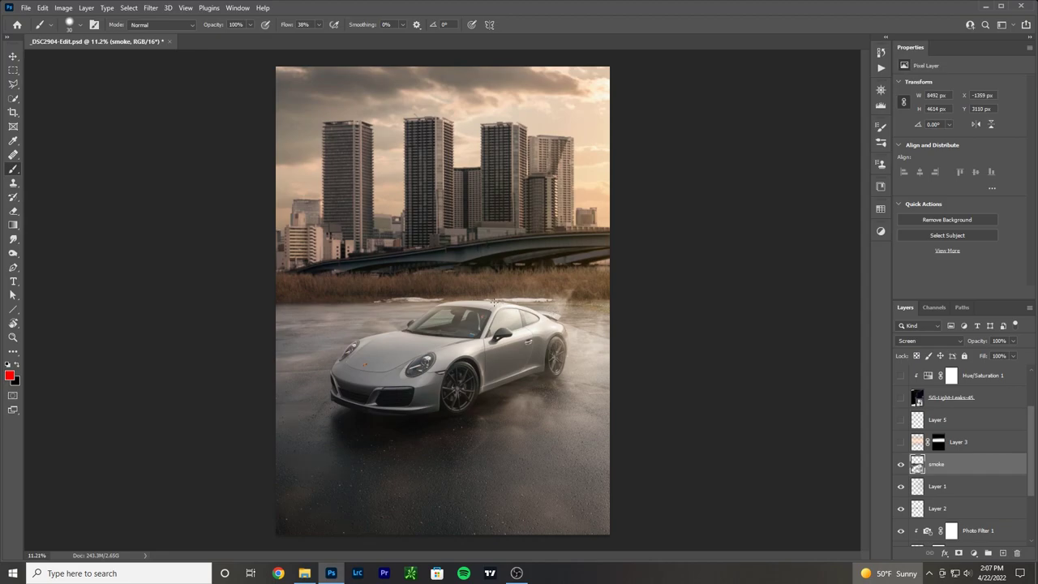
key(ctrl+shift+z)
key(ctrl+shift+z)
key(ctrl+z)
key(ctrl+z)
Step: Scribble red circles and crossing lines over the car's front, its rear, and the bridge behind it
mouse_move(558, 339)
mouse_down()
mouse_move(605, 332)
mouse_move(615, 307)
mouse_move(564, 321)
mouse_up()
mouse_move(537, 367)
mouse_down()
mouse_move(481, 403)
mouse_move(467, 426)
mouse_move(491, 438)
mouse_move(549, 438)
mouse_up()
drag(594, 378, 479, 393)
key(e)
mouse_move(351, 422)
mouse_down()
mouse_move(453, 427)
mouse_move(410, 348)
mouse_up()
drag(357, 341, 423, 403)
drag(415, 343, 350, 396)
drag(388, 329, 388, 415)
mouse_move(378, 341)
mouse_down()
mouse_move(450, 382)
mouse_move(389, 417)
mouse_move(345, 357)
mouse_move(406, 328)
mouse_up()
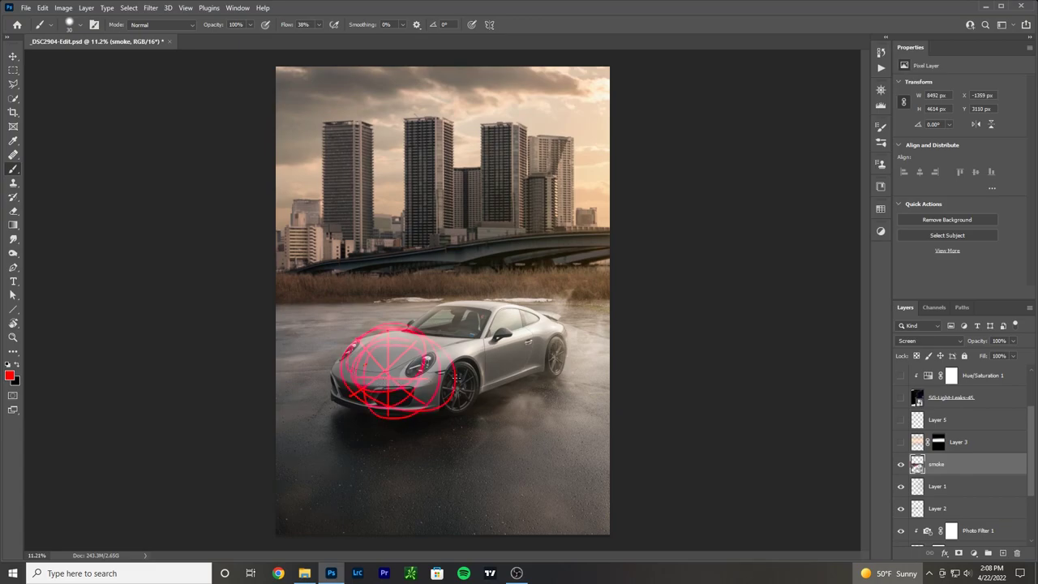
drag(361, 317, 427, 199)
drag(466, 245, 532, 307)
Step: Undo the red scribbles, and circle the car's front wheel area and the bridge with the towers' bases in red
key(ctrl+z)
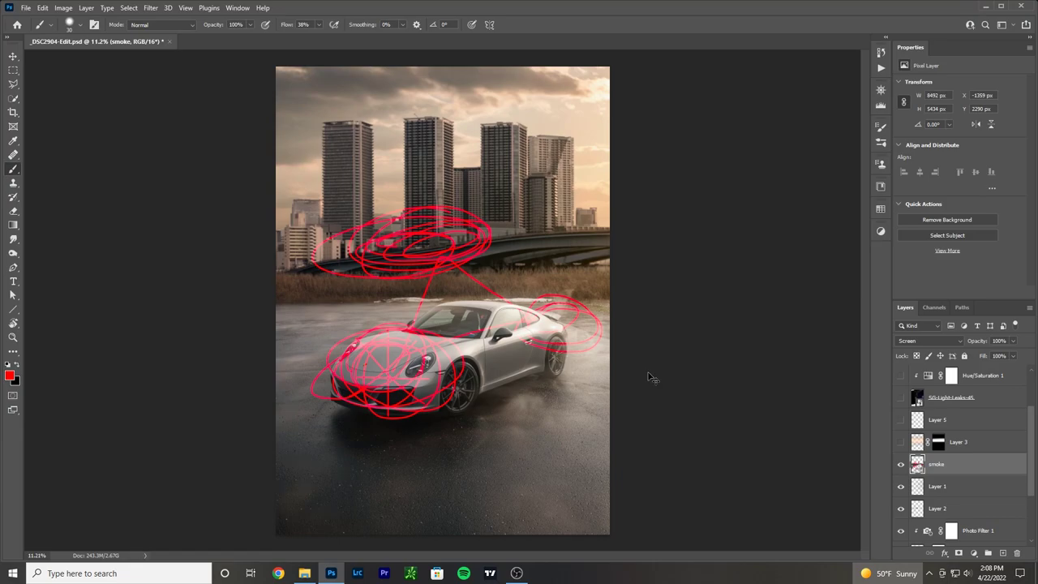
key(ctrl+z)
key(ctrl+z)
key(ctrl+z)
key(ctrl+z)
key(ctrl+z)
key(ctrl+z)
key(ctrl+z)
key(ctrl+z)
key(ctrl+z)
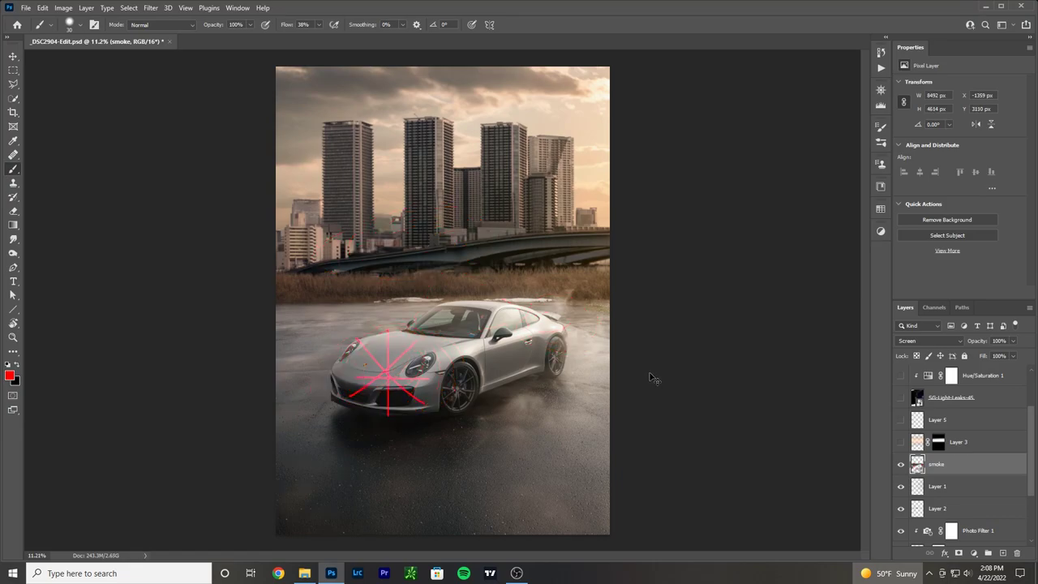
key(ctrl+z)
mouse_move(422, 369)
mouse_down()
mouse_move(551, 381)
mouse_move(388, 389)
mouse_move(493, 353)
mouse_move(372, 405)
mouse_move(485, 395)
mouse_up()
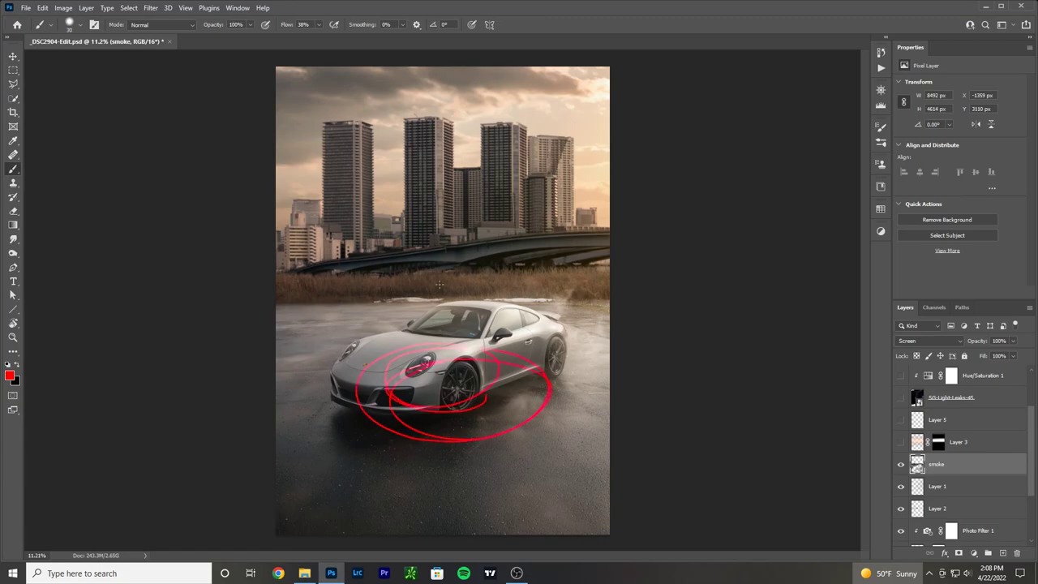
mouse_move(495, 198)
mouse_down()
mouse_move(515, 258)
mouse_move(397, 205)
mouse_up()
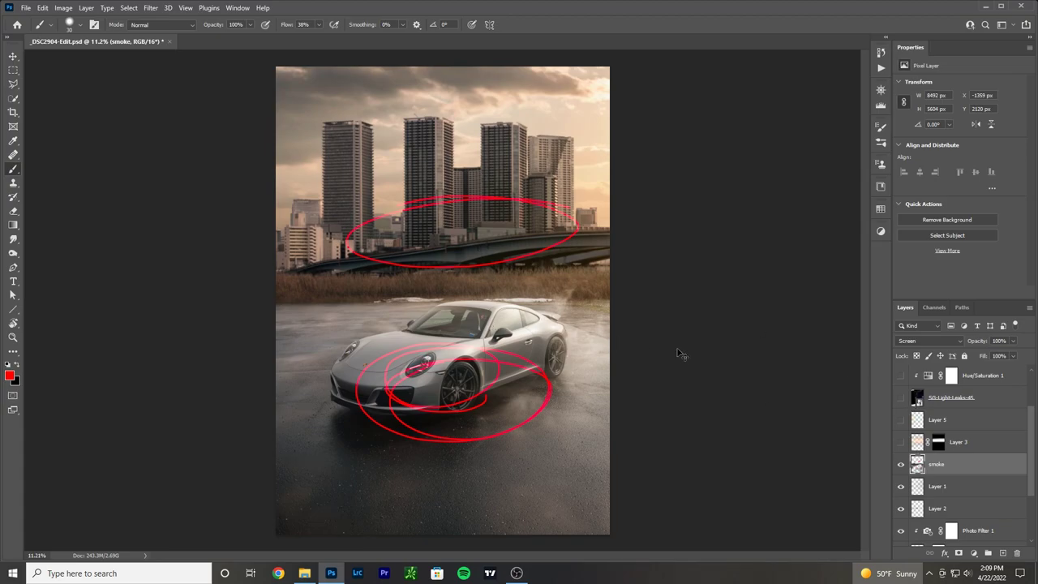
Step: Toggle Layer 3 on and off to compare the haze behind the car, leaving it hidden
click(900, 442)
click(900, 442)
click(900, 443)
click(921, 445)
click(901, 442)
Step: Add a new layer above Layer 3, set its blend mode to Linear Dodge (Add), and keep it shown
click(1003, 553)
click(925, 340)
click(925, 397)
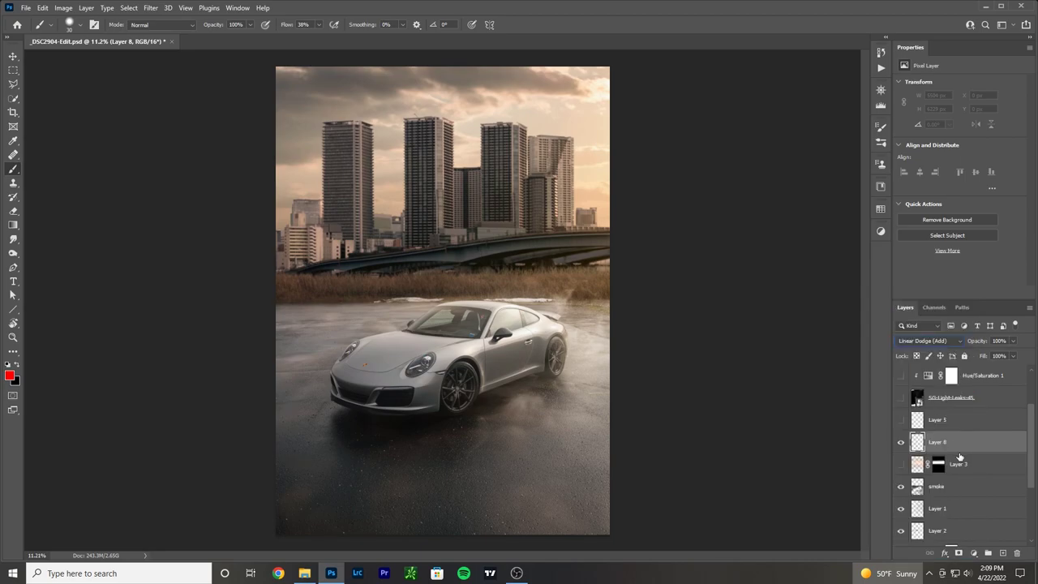
click(959, 459)
click(933, 445)
click(900, 442)
scroll(966, 434, down, 1)
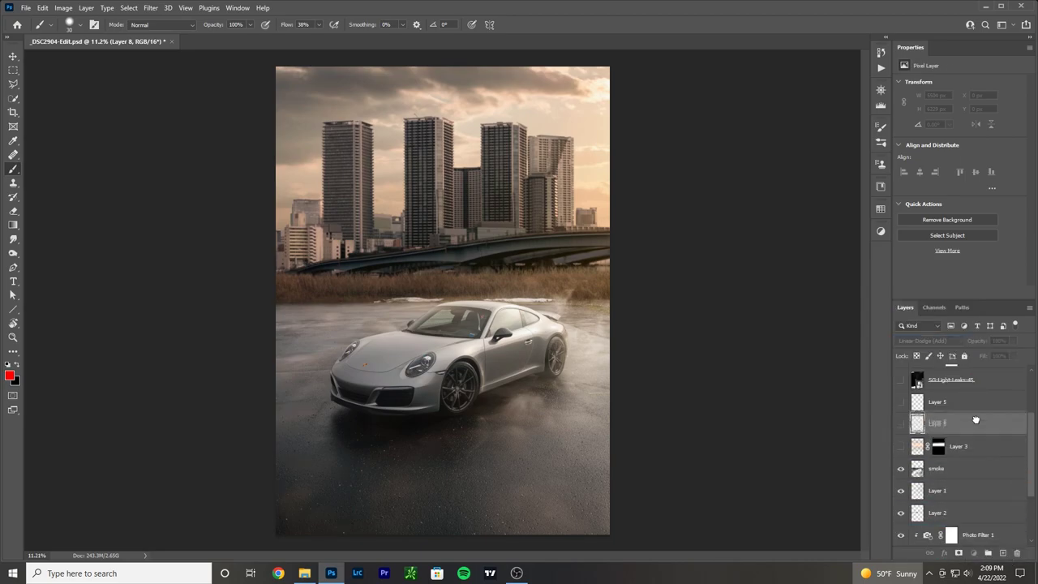
click(900, 424)
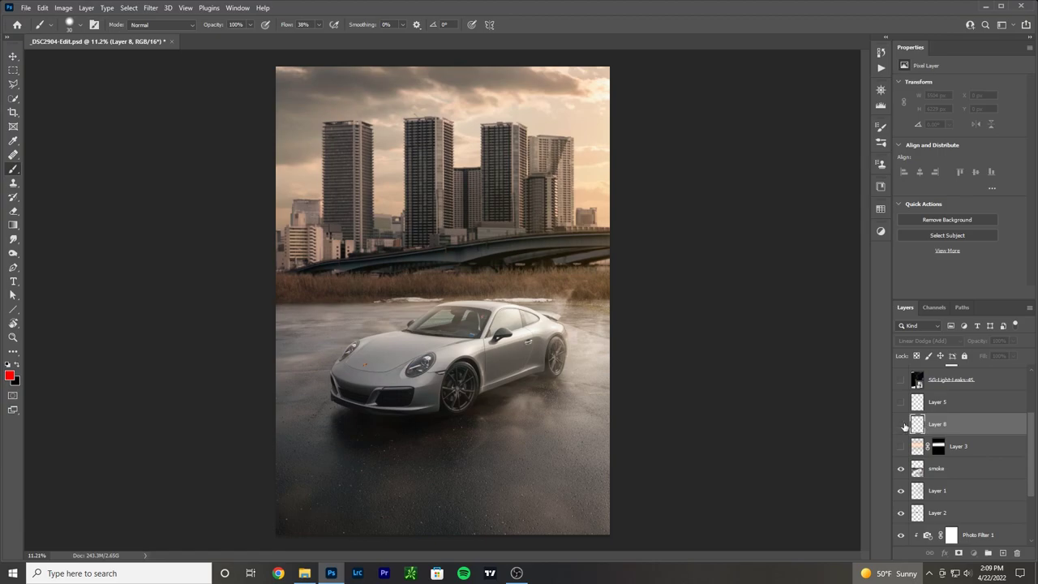
Step: Draw an orange reflected gradient on Layer 8 from the grass line up to the towers' bases, using Normal blend mode
click(12, 224)
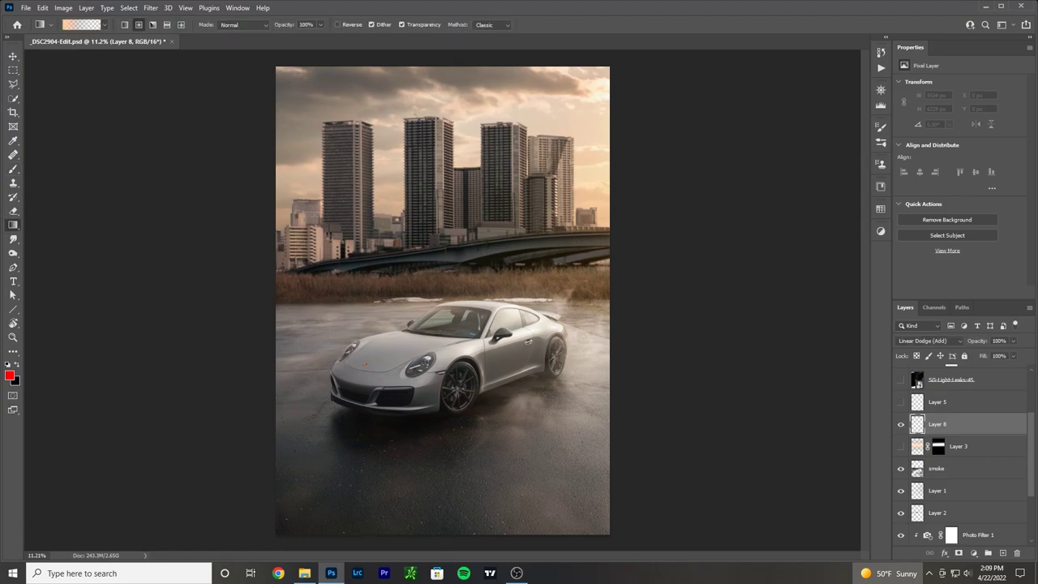
click(168, 25)
drag(432, 290, 436, 216)
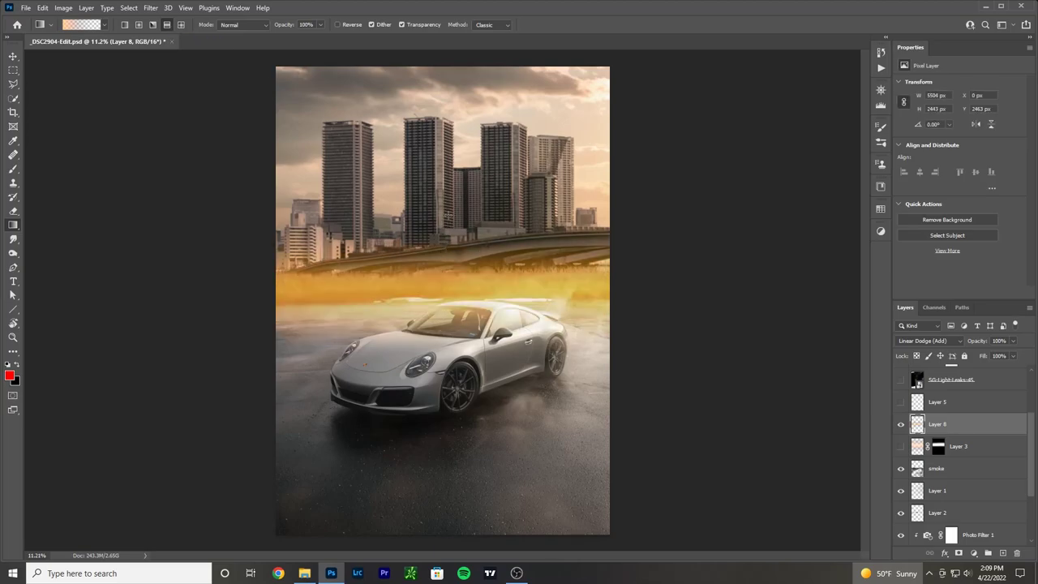
click(947, 342)
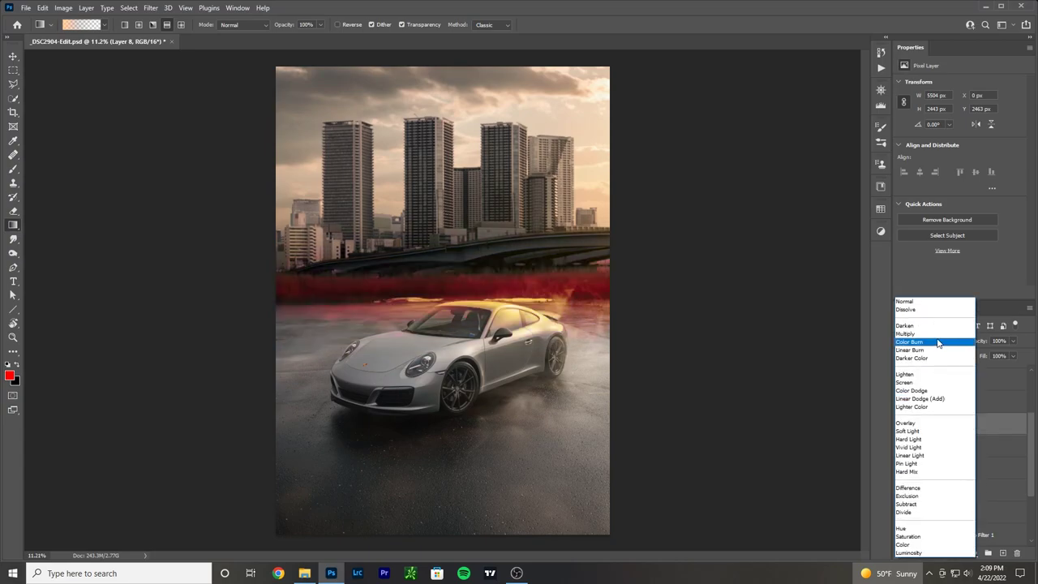
click(918, 300)
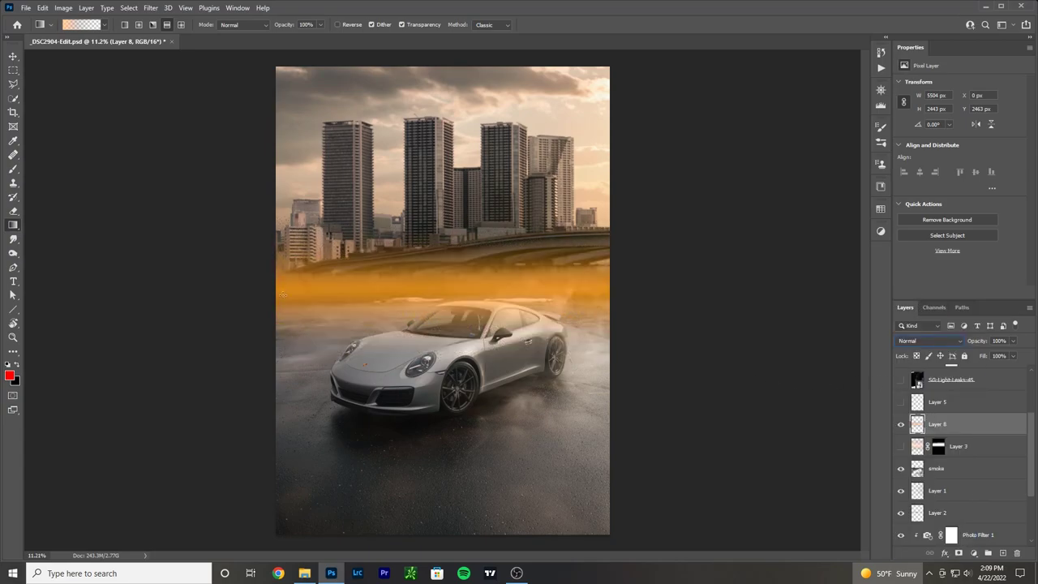
Step: Stretch the Layer 8 gradient band upward to about 126% height and lower the layer's opacity to 16%
key(ctrl+t)
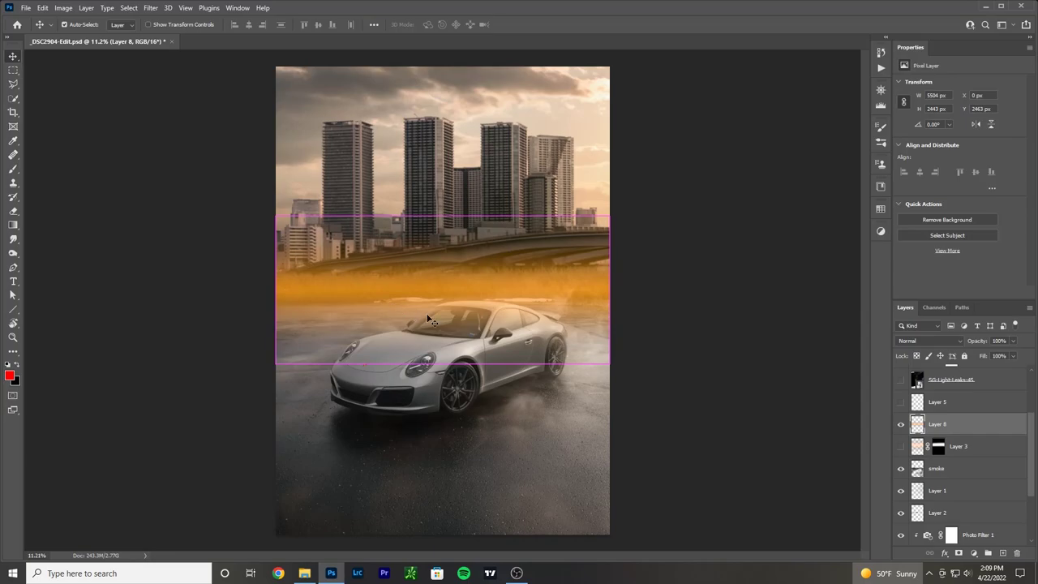
drag(444, 216, 447, 177)
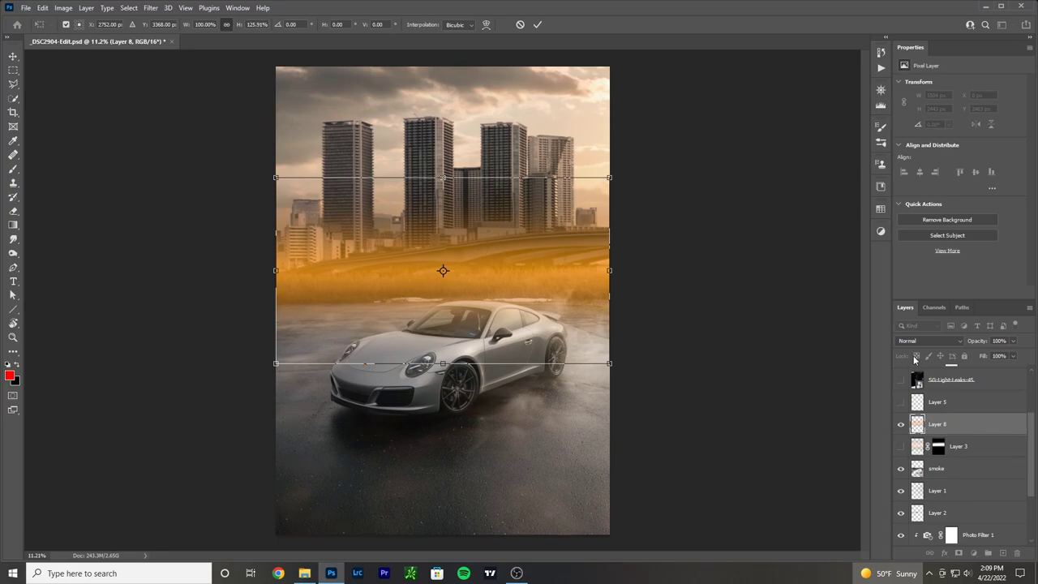
click(1013, 341)
drag(1014, 354, 971, 356)
key(Return)
Step: Add a black layer mask to Layer 8, and delete the demonstration layer
key(alt+bracketleft)
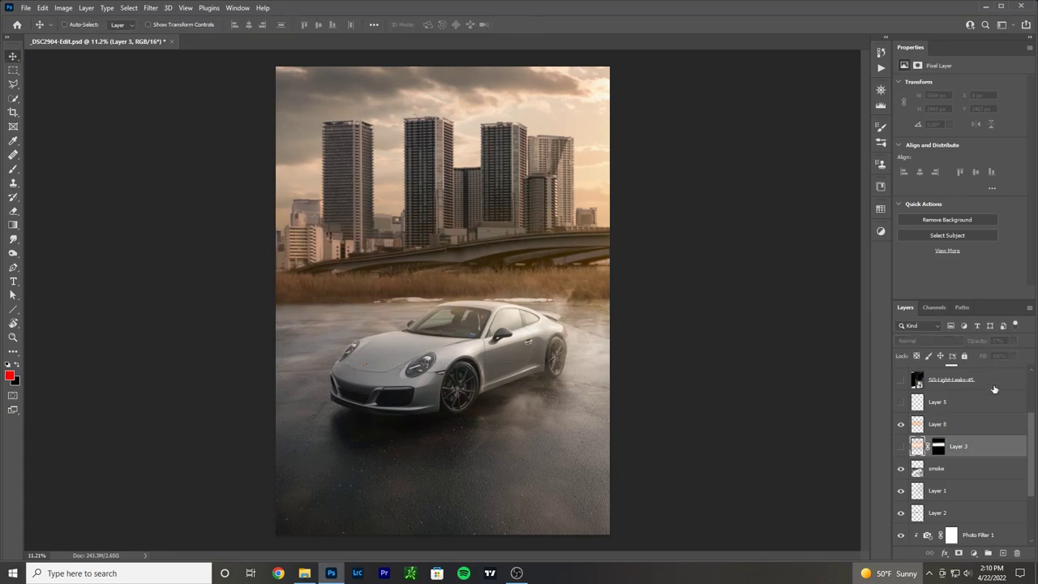
key(alt+bracketright)
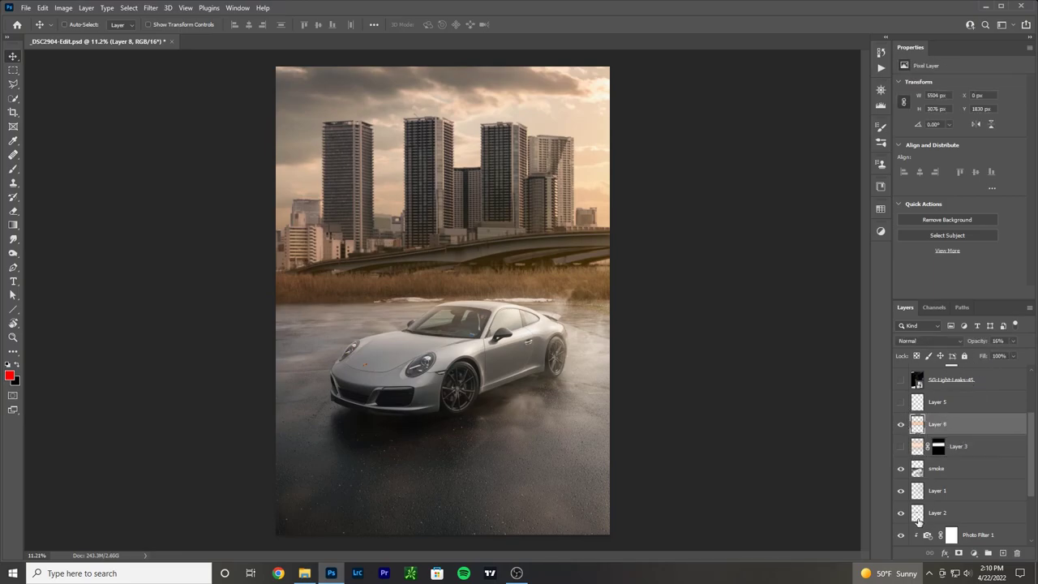
alt+click(959, 552)
drag(991, 431, 1017, 552)
Step: Show Layer 3 and target its layer mask with the Brush
click(900, 402)
click(938, 402)
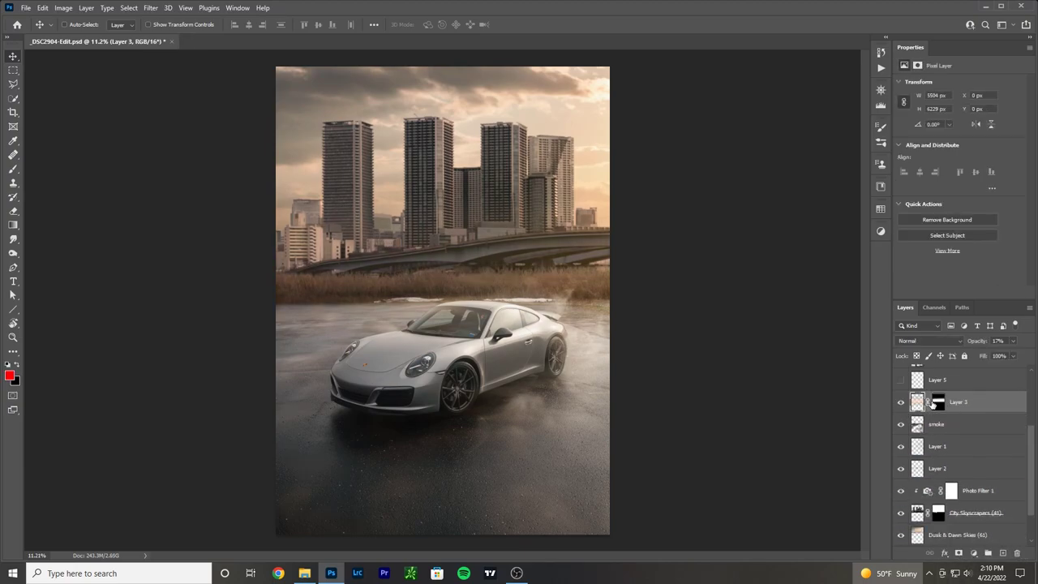
click(12, 170)
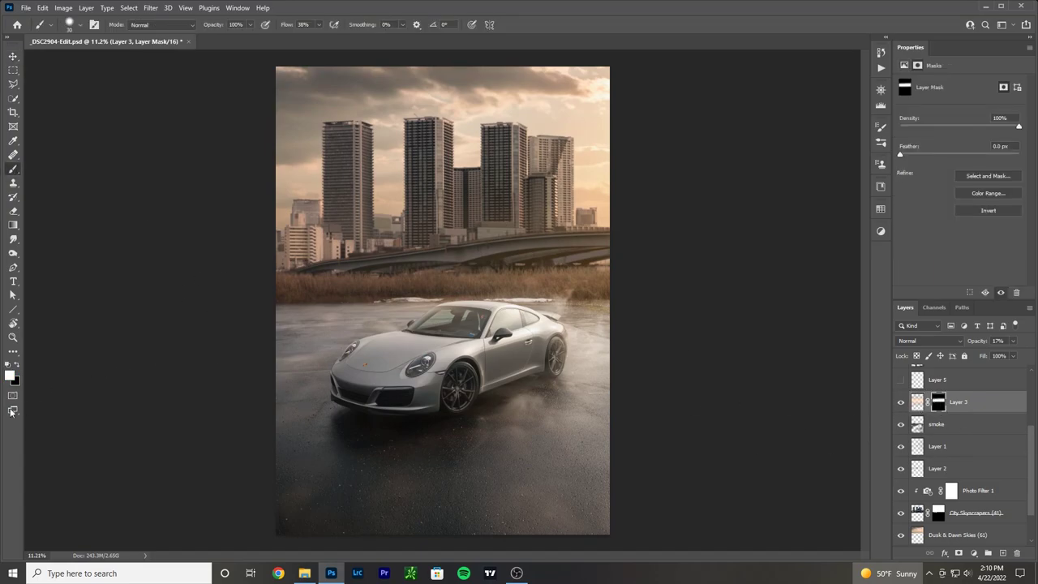
Step: Set the brush size to 400, and toggle Layer 3 off and on to compare the haze
key(bracketright)
key(bracketright)
key(bracketright)
key(bracketright)
key(bracketright)
key(bracketright)
key(bracketright)
key(bracketleft)
key(bracketleft)
key(bracketleft)
key(bracketleft)
key(bracketleft)
key(bracketleft)
key(bracketleft)
click(901, 403)
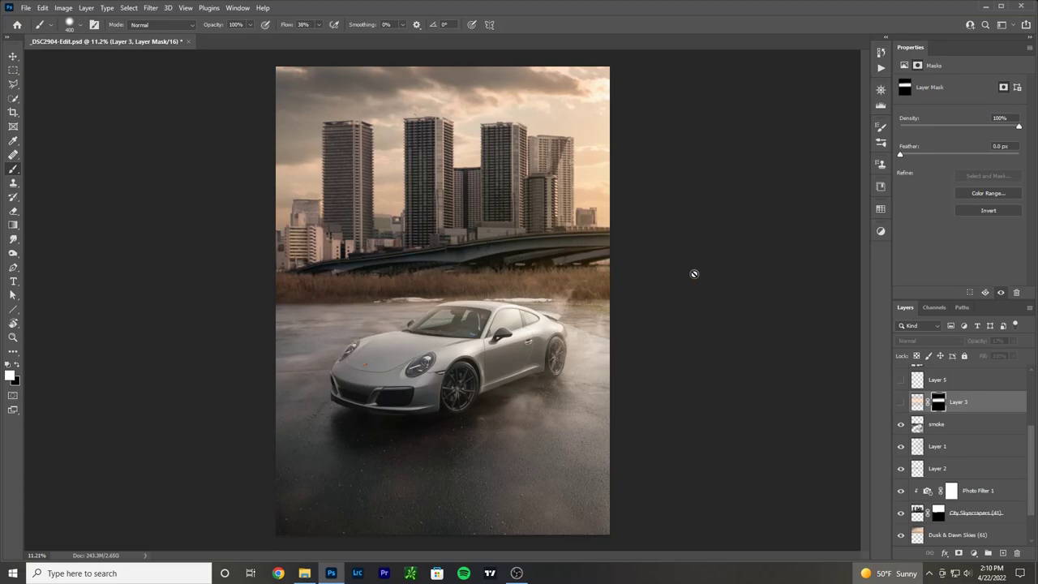
click(901, 403)
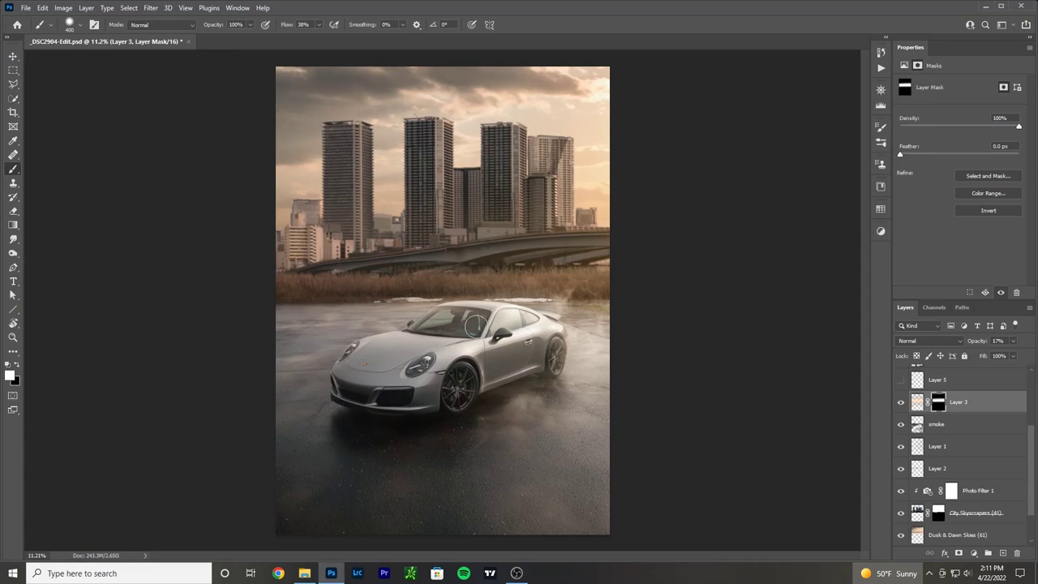
Step: Select Layer 5 and toggle its visibility to inspect its effect on the car
scroll(943, 442, up, 3)
click(953, 455)
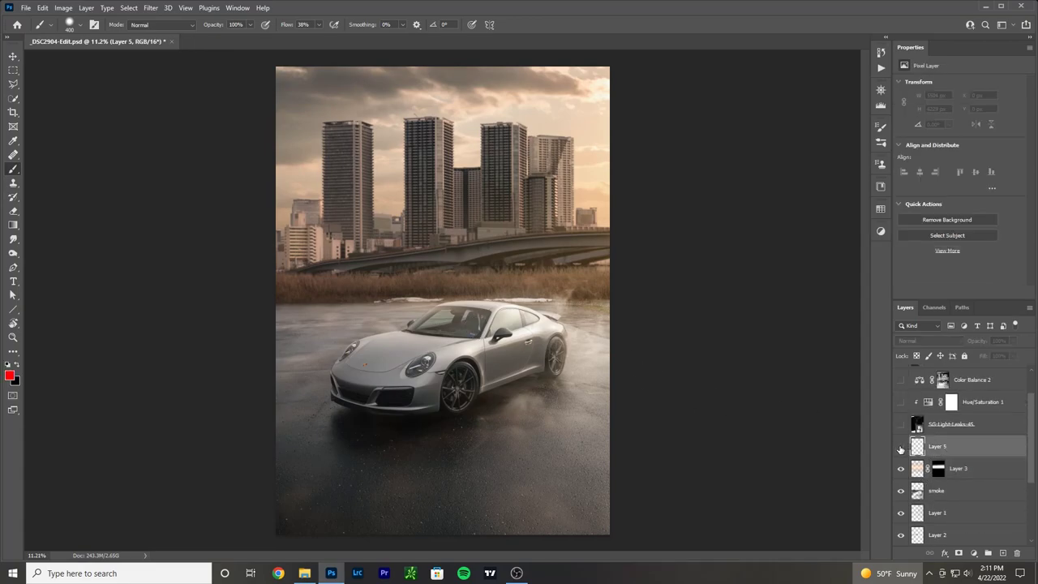
click(900, 447)
scroll(518, 362, up, 5)
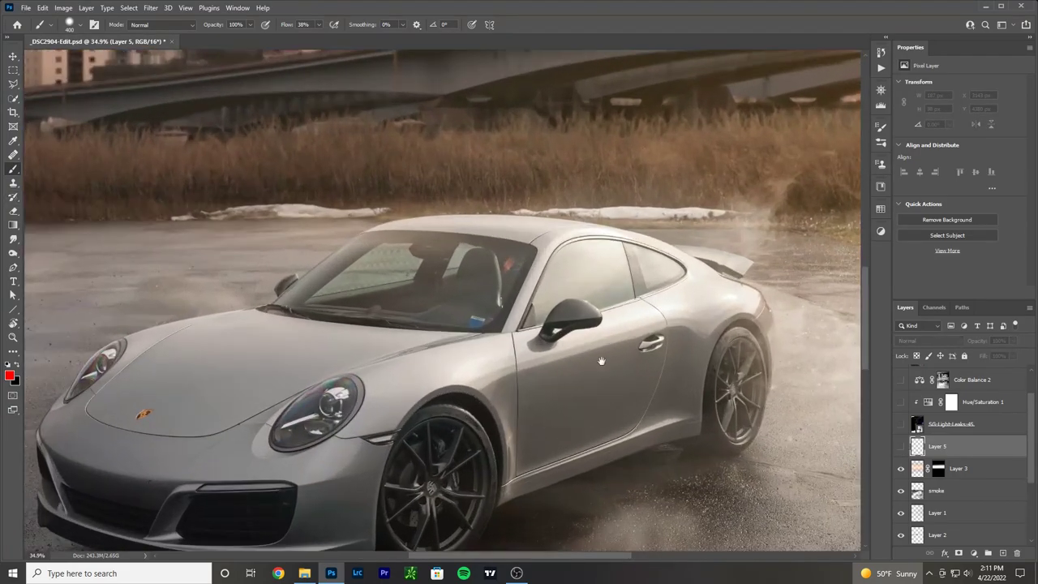
mouse_move(601, 361)
mouse_down()
mouse_move(618, 304)
mouse_move(632, 297)
mouse_up()
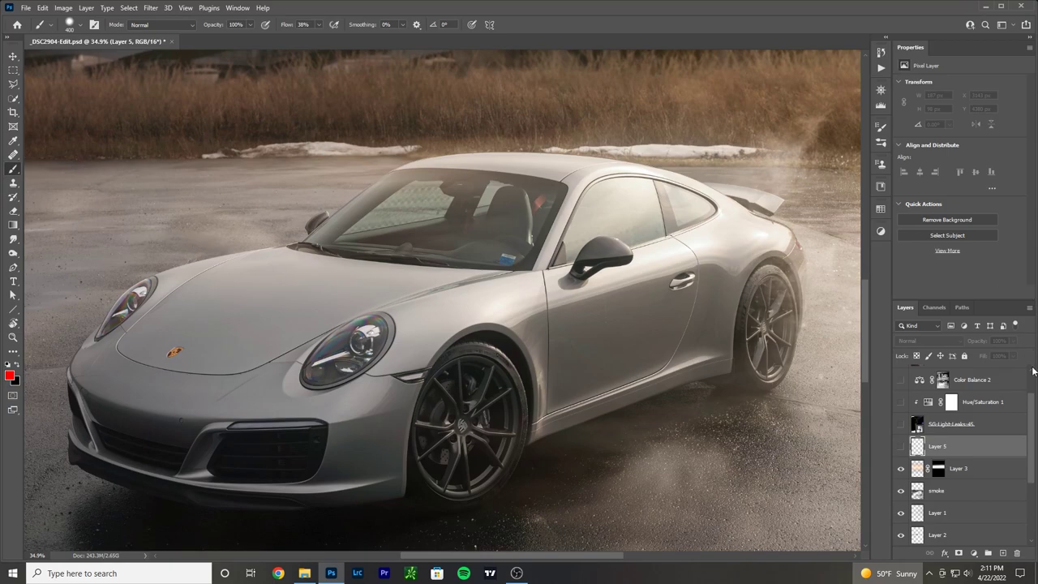
Step: Reduce the brush size to 40 and circle the small blue sticker at the base of the windshield in red on Layer 7
key(ctrl+shift+alt+e)
key(bracketleft)
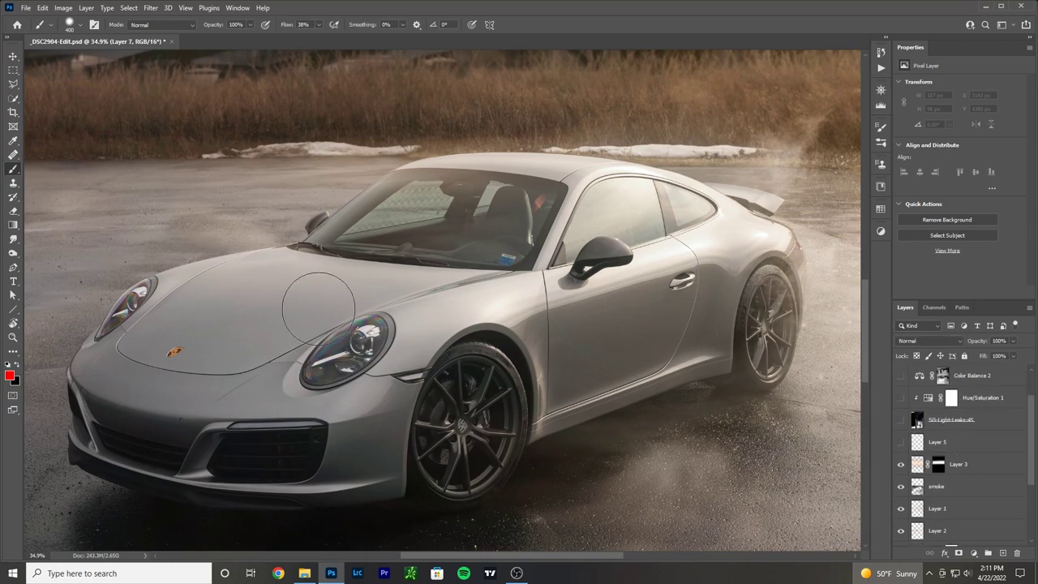
key(bracketleft)
key(bracketleft)
key(bracketleft)
key(bracketleft)
key(bracketleft)
key(bracketleft)
key(bracketleft)
key(bracketleft)
key(bracketleft)
key(bracketleft)
key(bracketleft)
key(bracketleft)
mouse_move(509, 246)
mouse_down()
mouse_move(517, 280)
mouse_move(512, 245)
mouse_up()
Step: Toggle Layer 5's visibility to compare the glass cleanup, and circle the windshield's see-through area and the side windows in red on Layer 7
click(902, 442)
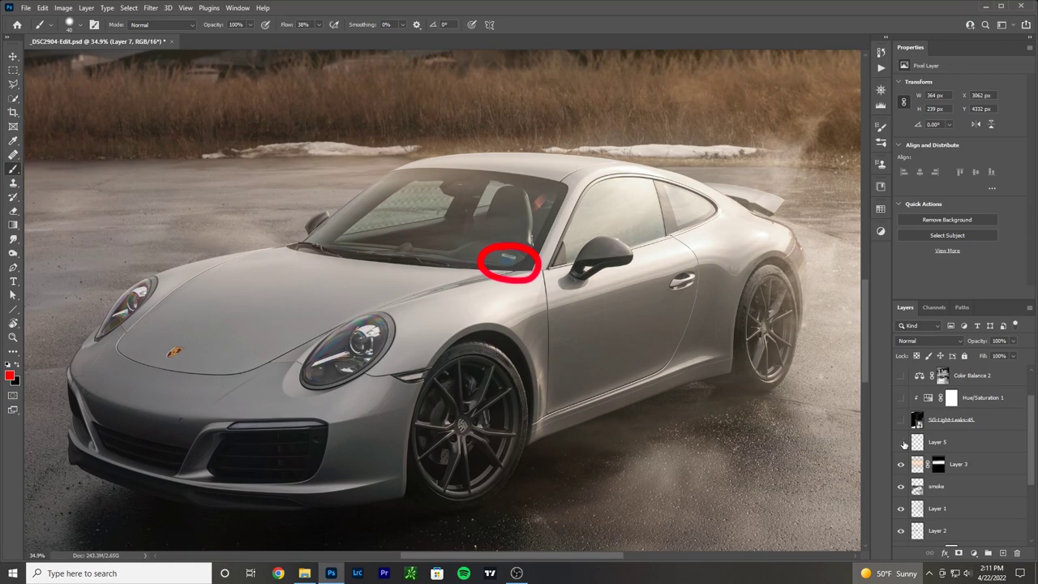
click(901, 442)
click(901, 442)
mouse_move(404, 184)
mouse_down()
mouse_move(341, 225)
mouse_move(470, 227)
mouse_move(437, 167)
mouse_move(405, 172)
mouse_up()
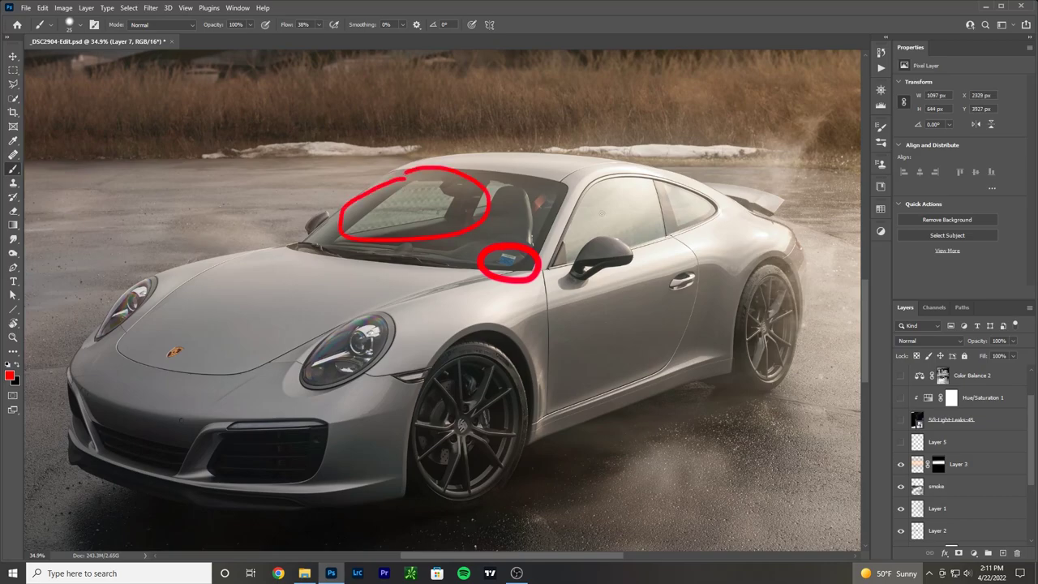
mouse_move(683, 185)
mouse_down()
mouse_move(646, 180)
mouse_move(594, 256)
mouse_move(718, 189)
mouse_move(674, 180)
mouse_up()
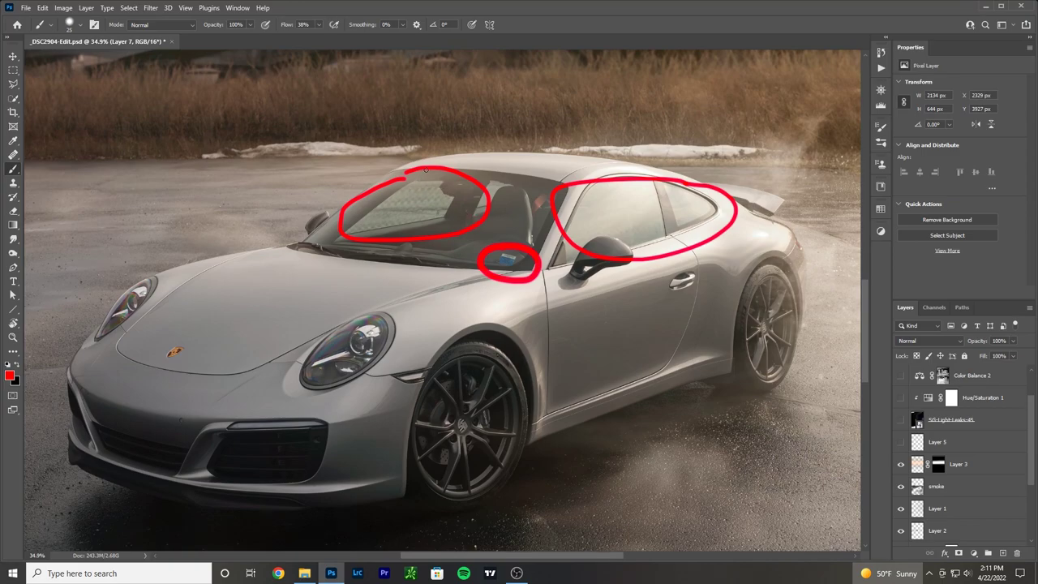
Step: Undo the red circles around the windshield sticker, the windshield and the side windows
key(ctrl+z)
key(ctrl+z)
key(ctrl+z)
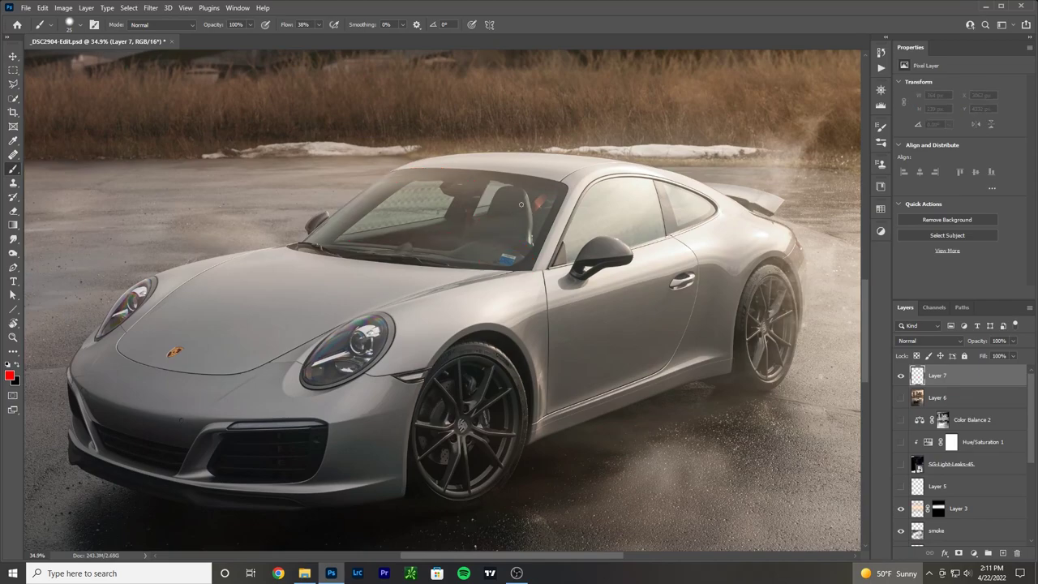
Step: Show Layer 5 and select the SG-Light-Leaks-45 layer above it
scroll(519, 202, down, 3)
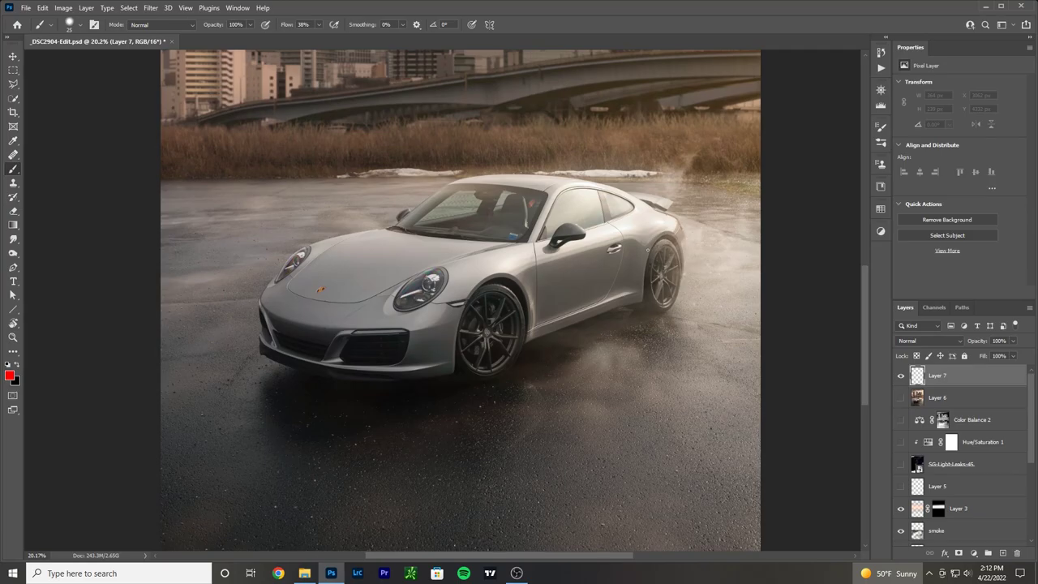
scroll(653, 244, down, 3)
scroll(654, 243, up, 2)
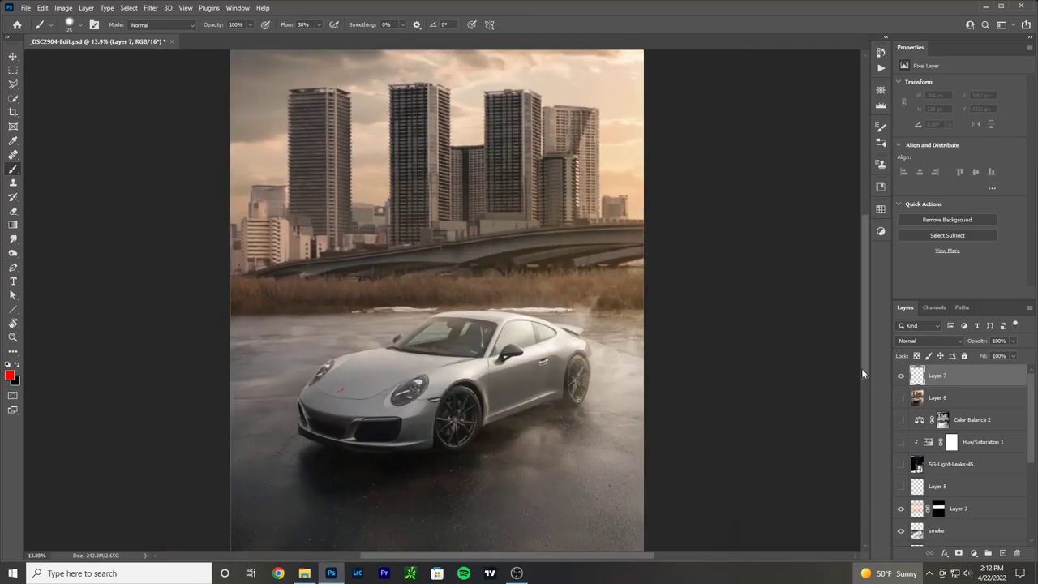
scroll(943, 449, down, 3)
click(940, 422)
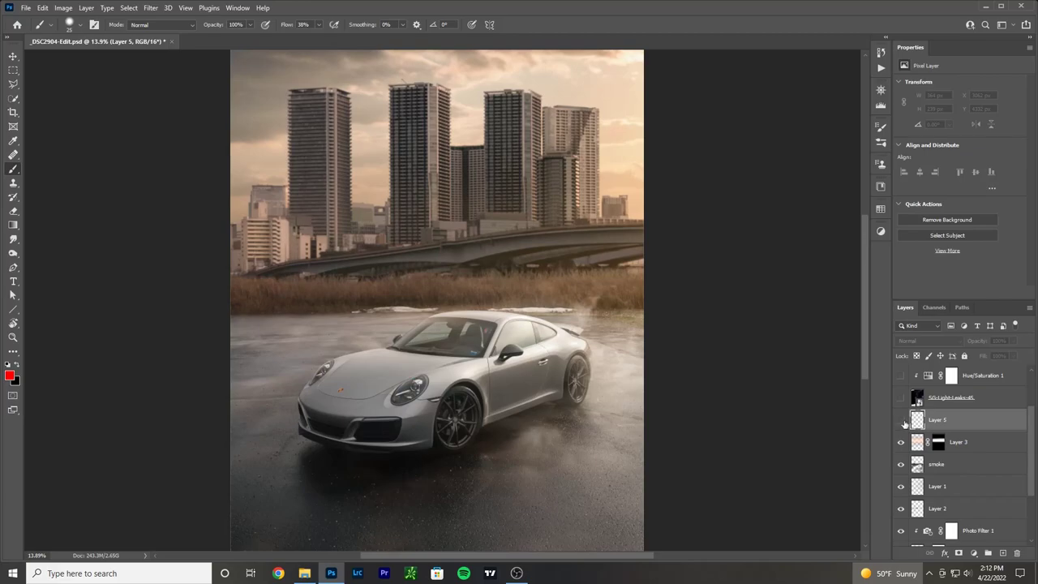
click(940, 398)
scroll(942, 442, up, 1)
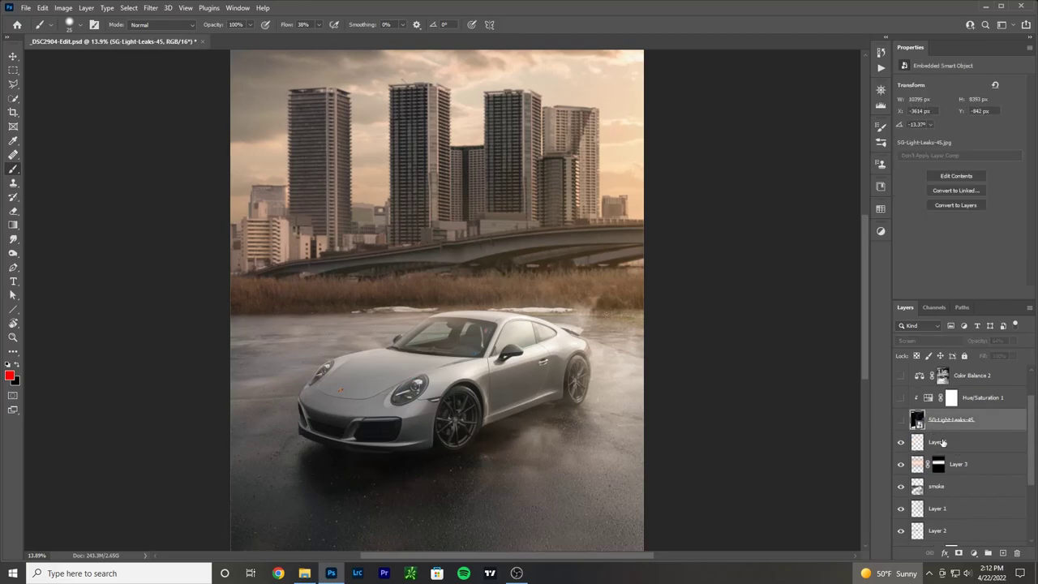
Step: Toggle the SG-Light-Leaks-45 layer off and on to compare its effect, leaving it shown
scroll(941, 442, up, 1)
click(901, 442)
click(901, 442)
click(901, 442)
click(901, 442)
click(901, 442)
scroll(581, 323, down, 1)
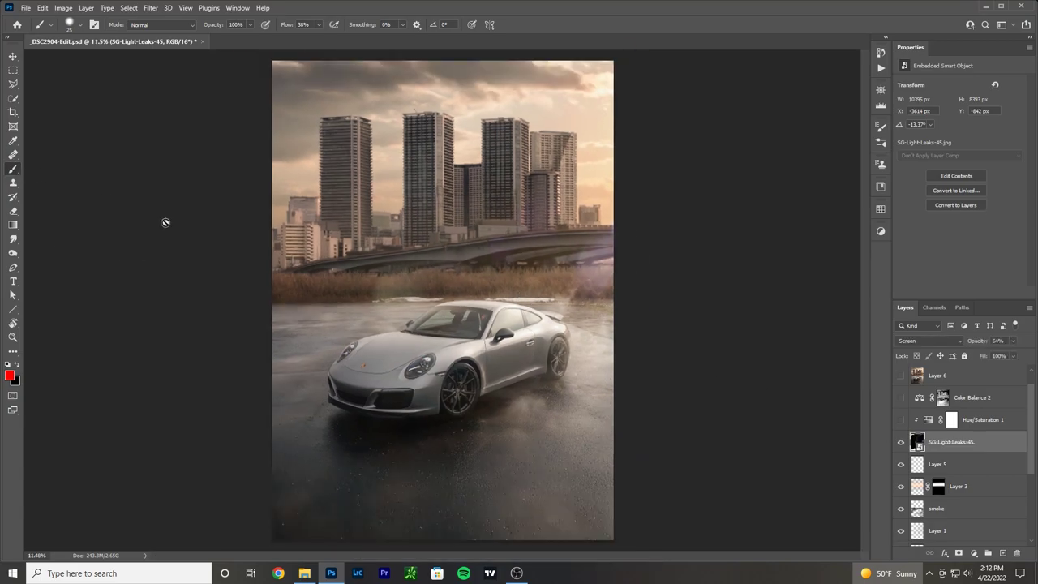
Step: Mark the light leak's flare spots and its glow spreading in from the image's right edge in red on Layer 7
scroll(980, 387, up, 1)
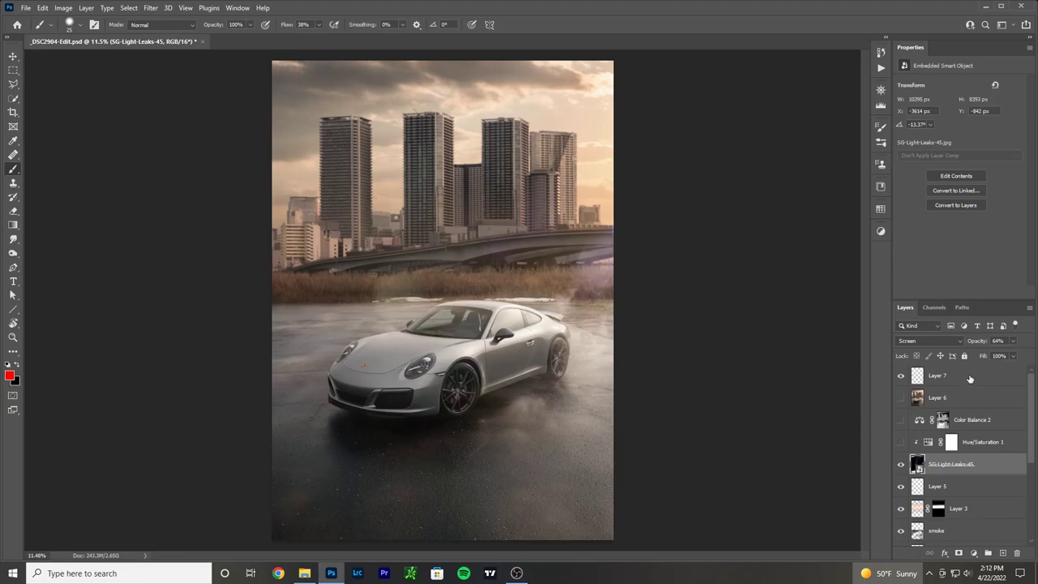
click(974, 378)
mouse_move(386, 255)
mouse_down()
mouse_move(401, 339)
mouse_move(392, 247)
mouse_up()
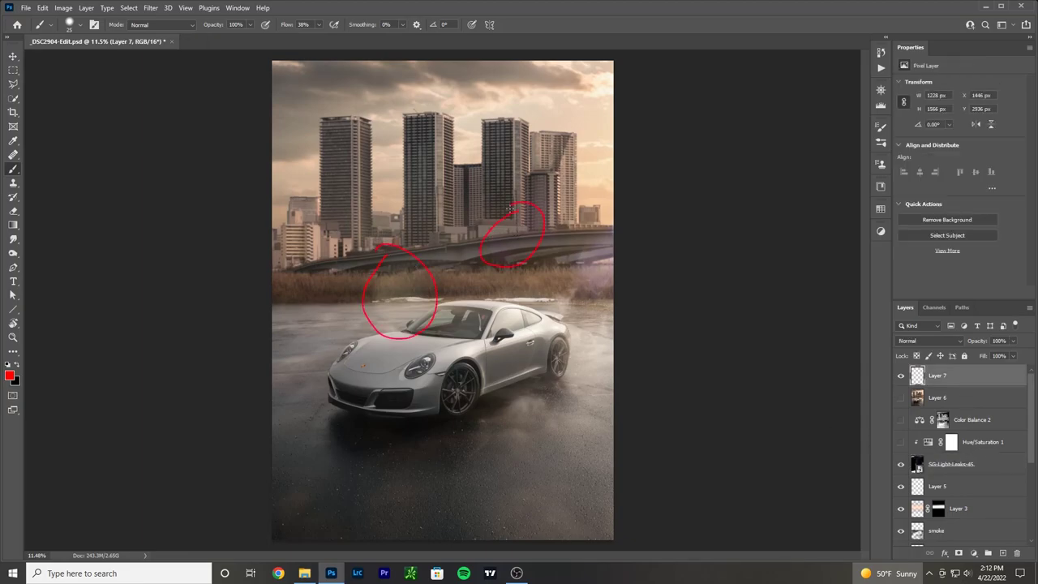
mouse_move(598, 217)
mouse_down()
mouse_move(563, 292)
mouse_move(613, 299)
mouse_up()
drag(605, 132, 520, 179)
mouse_move(490, 301)
mouse_down()
mouse_move(541, 342)
mouse_move(605, 375)
mouse_up()
drag(645, 142, 561, 154)
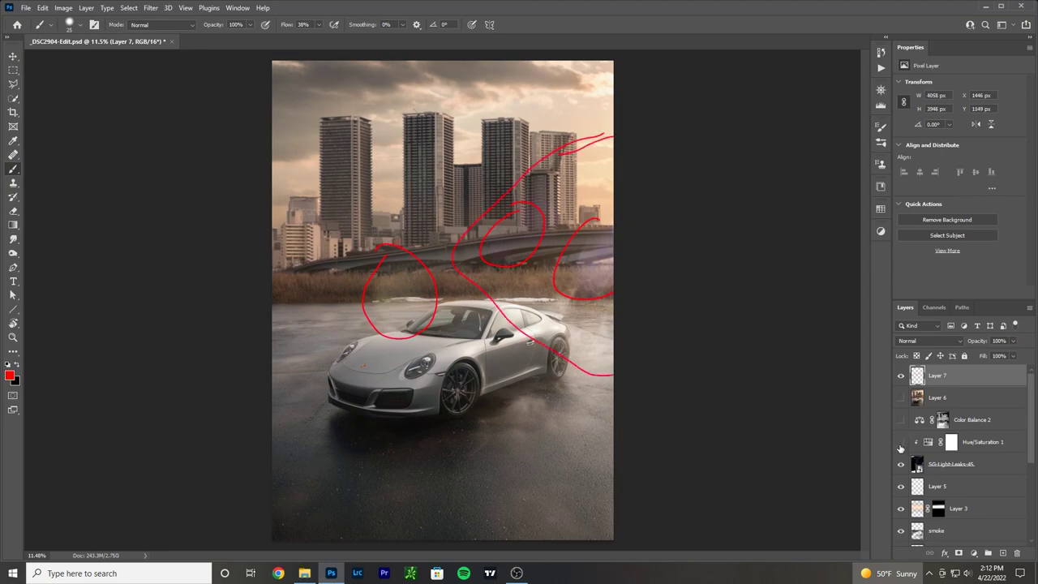
Step: Show the Hue/Saturation 1 adjustment clipped to the light leak and open its hue and saturation settings
click(954, 466)
click(975, 447)
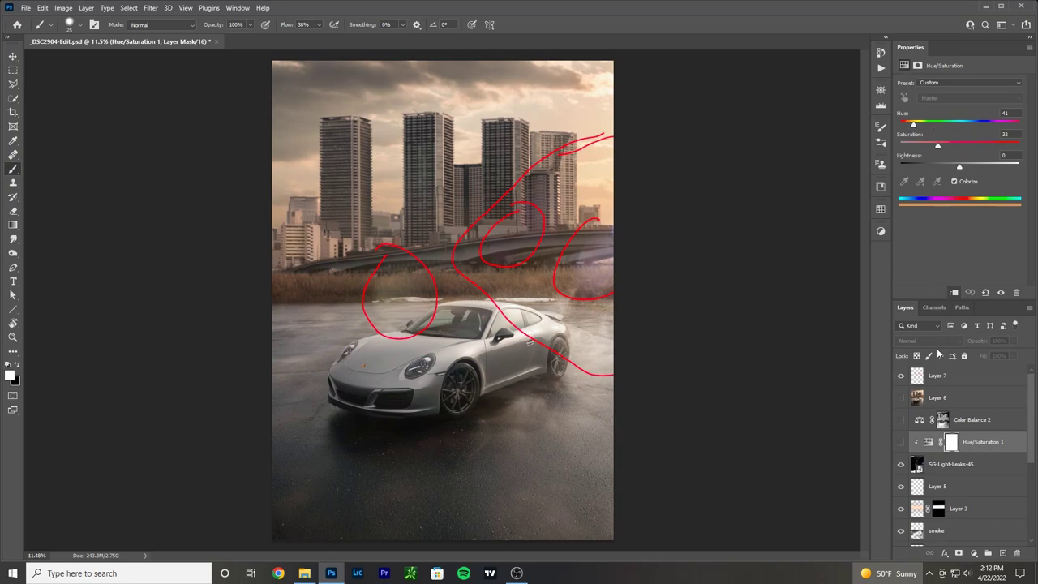
click(900, 442)
click(929, 442)
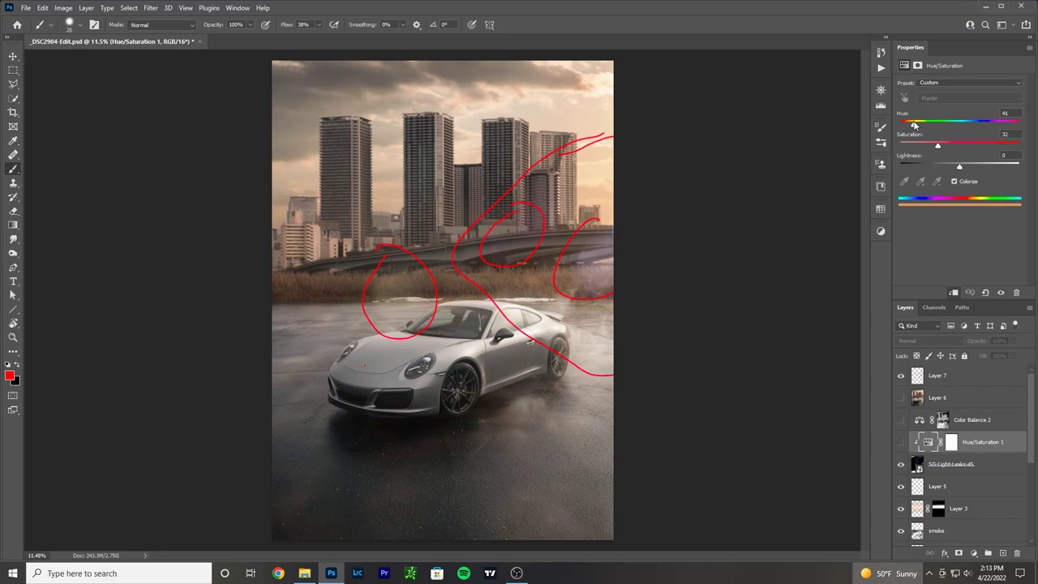
click(901, 443)
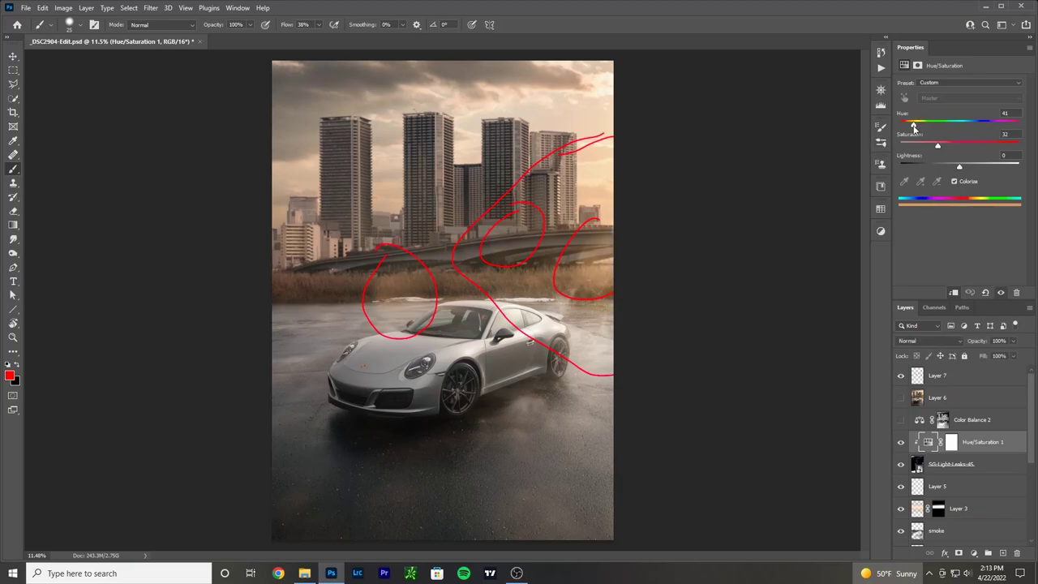
mouse_move(914, 128)
mouse_down()
mouse_move(1030, 130)
mouse_move(914, 134)
mouse_up()
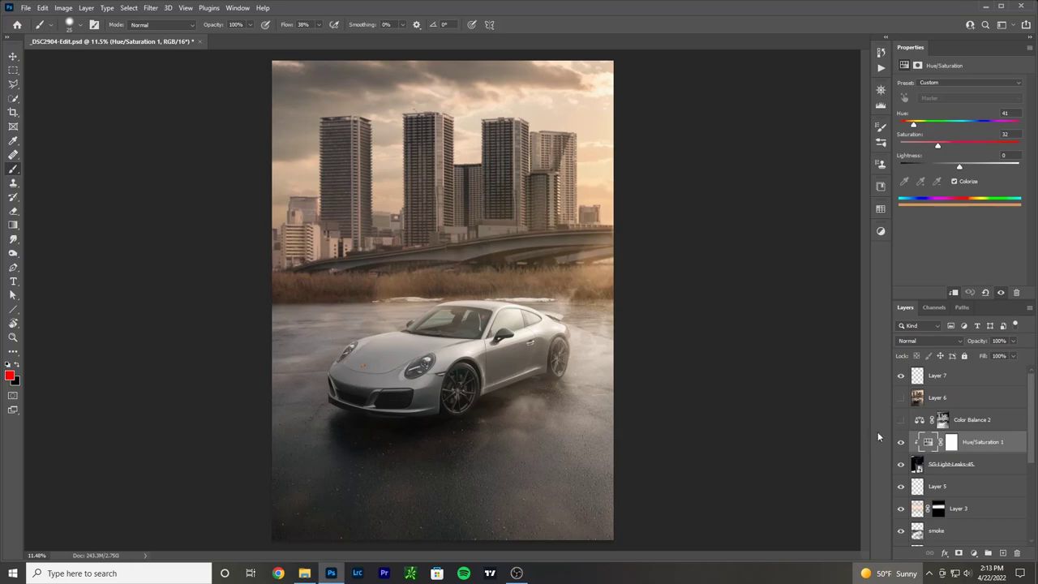
Step: Select the Color Balance 2 adjustment and toggle it off and on to compare, leaving it shown
click(973, 422)
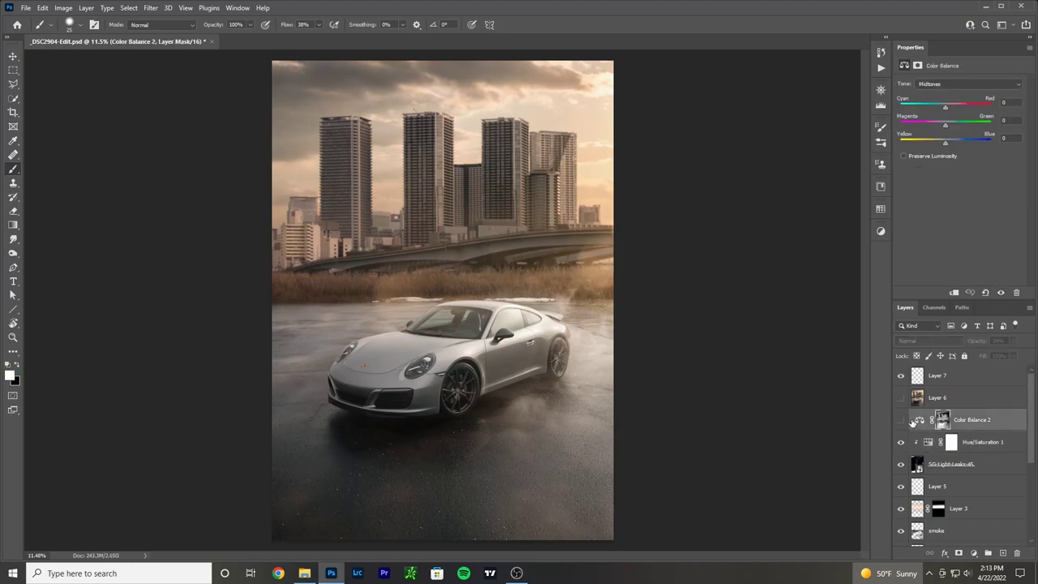
click(901, 420)
click(901, 420)
click(901, 420)
click(901, 420)
click(901, 420)
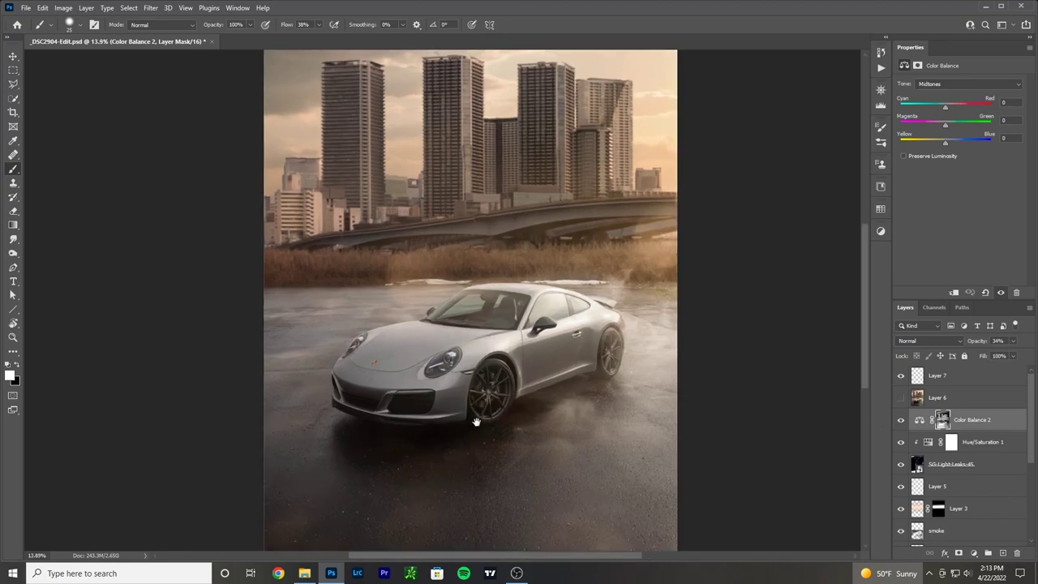
Step: Inspect the car and wet ground with Color Balance 2 off and on, and check the adjustment's tone range setting
scroll(475, 422, up, 2)
scroll(469, 345, up, 3)
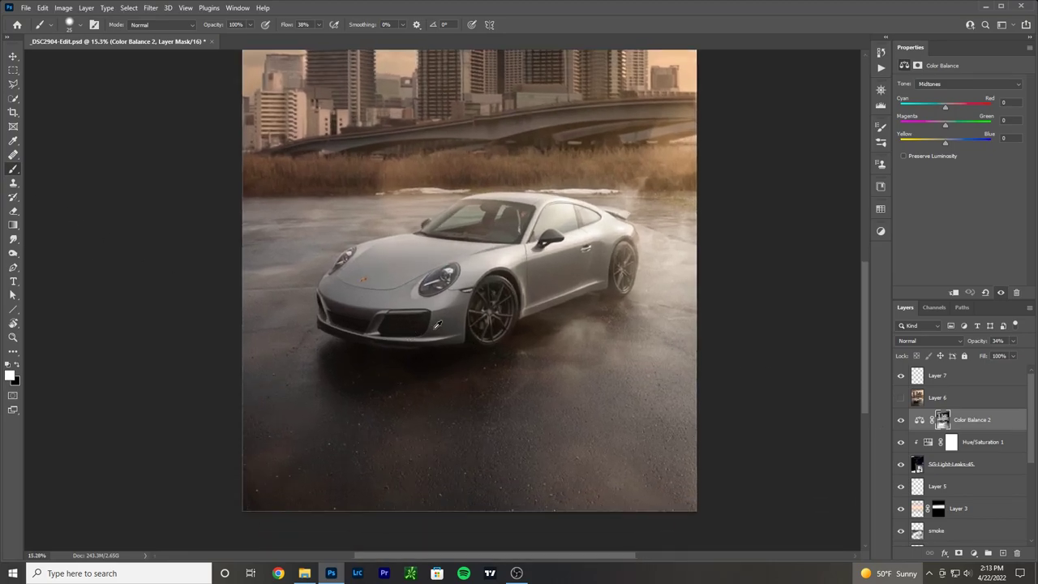
scroll(557, 373, down, 3)
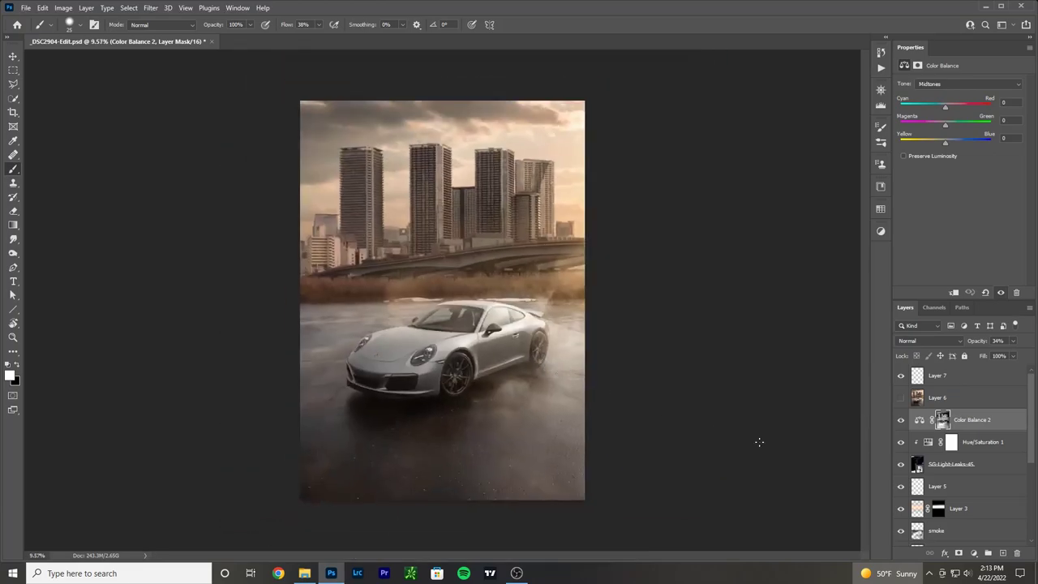
click(901, 420)
click(900, 421)
scroll(508, 455, up, 2)
scroll(436, 440, up, 1)
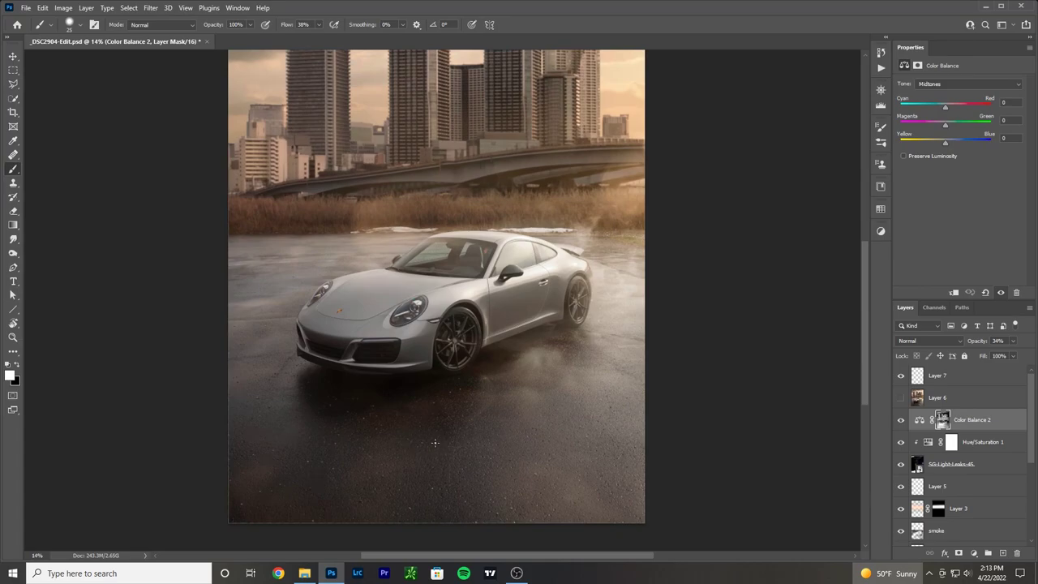
click(970, 84)
click(944, 92)
Step: Outline the whole wet pavement area around the car in red on Layer 7
click(973, 375)
drag(330, 233, 230, 235)
mouse_move(231, 503)
mouse_down()
mouse_move(267, 521)
mouse_move(353, 522)
mouse_move(654, 423)
mouse_up()
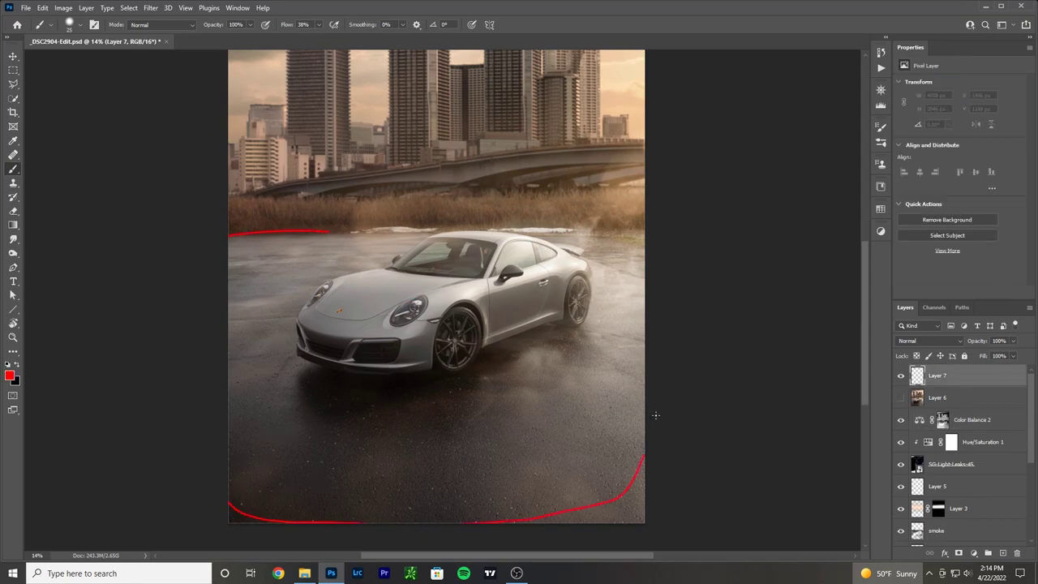
mouse_move(637, 245)
mouse_down()
mouse_move(572, 227)
mouse_move(464, 225)
mouse_up()
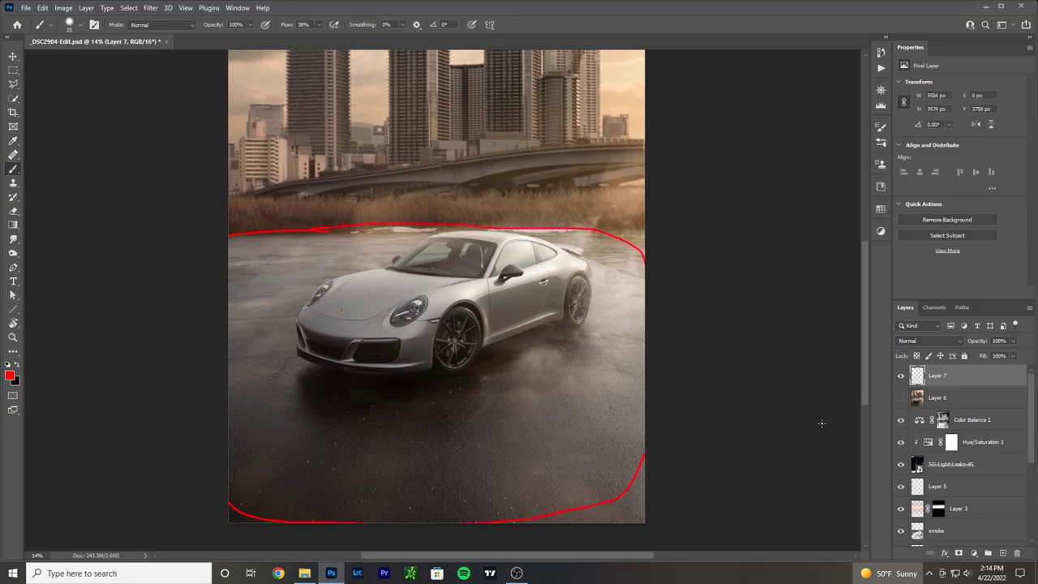
Step: Circle the dark pavement in front of the car in red with Color Balance 2 hidden, and undo the circle
click(900, 421)
mouse_move(313, 388)
mouse_down()
mouse_move(237, 474)
mouse_move(325, 354)
mouse_move(244, 399)
mouse_move(389, 406)
mouse_move(401, 438)
mouse_move(325, 365)
mouse_up()
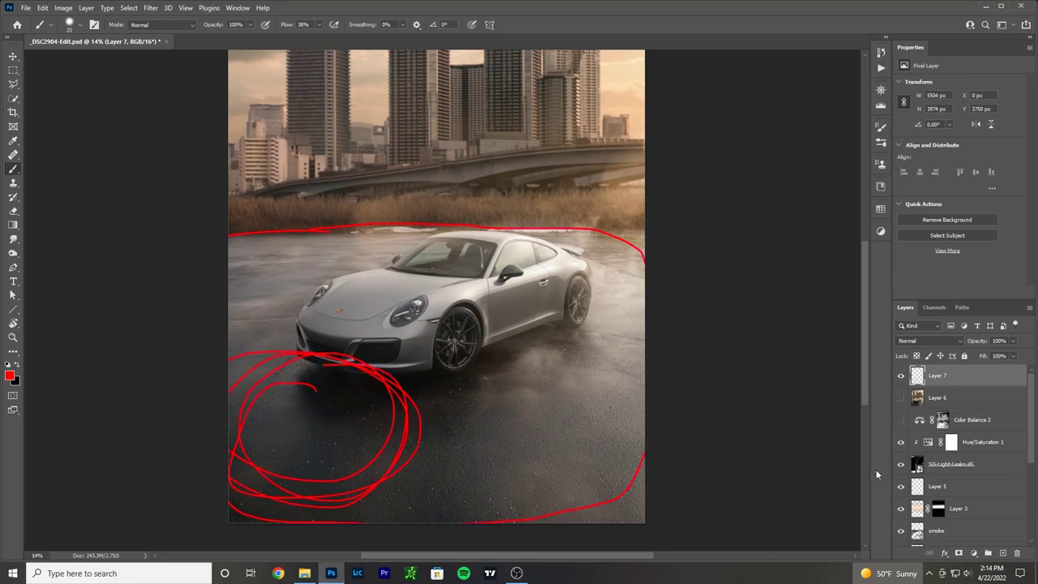
key(ctrl+z)
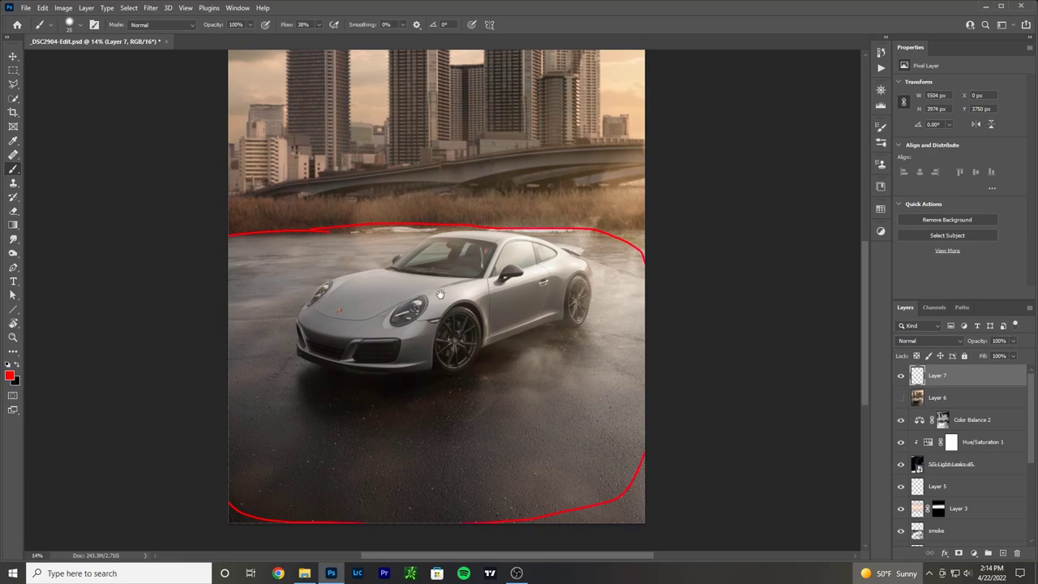
Step: Circle the dark faces of the two leftmost tall towers in red on Layer 7
scroll(580, 321, up, 1)
scroll(580, 321, down, 1)
scroll(710, 326, up, 4)
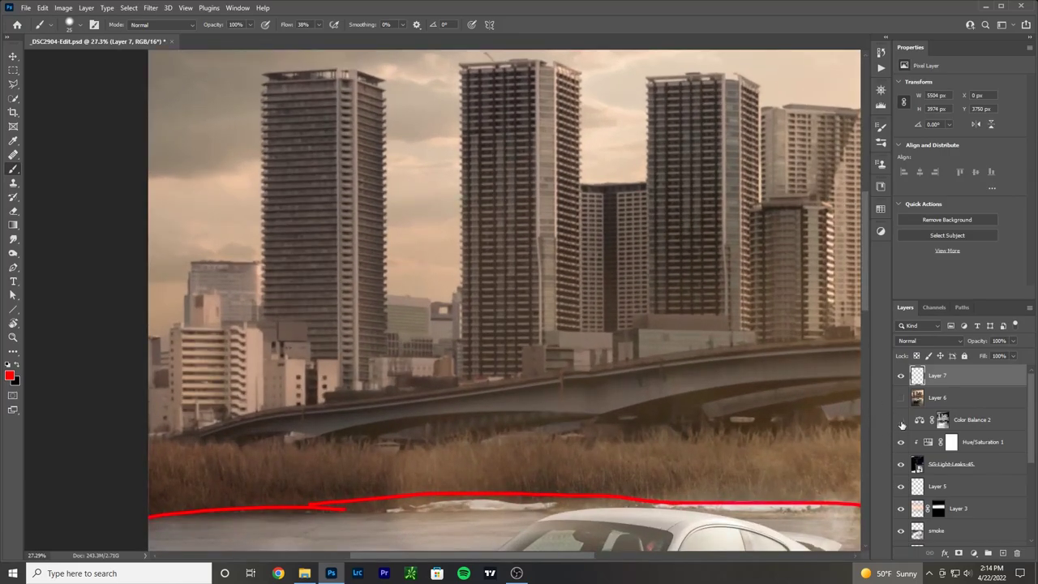
mouse_move(298, 88)
mouse_down()
mouse_move(329, 187)
mouse_move(305, 58)
mouse_up()
mouse_move(498, 79)
mouse_down()
mouse_move(472, 199)
mouse_move(540, 165)
mouse_move(487, 79)
mouse_up()
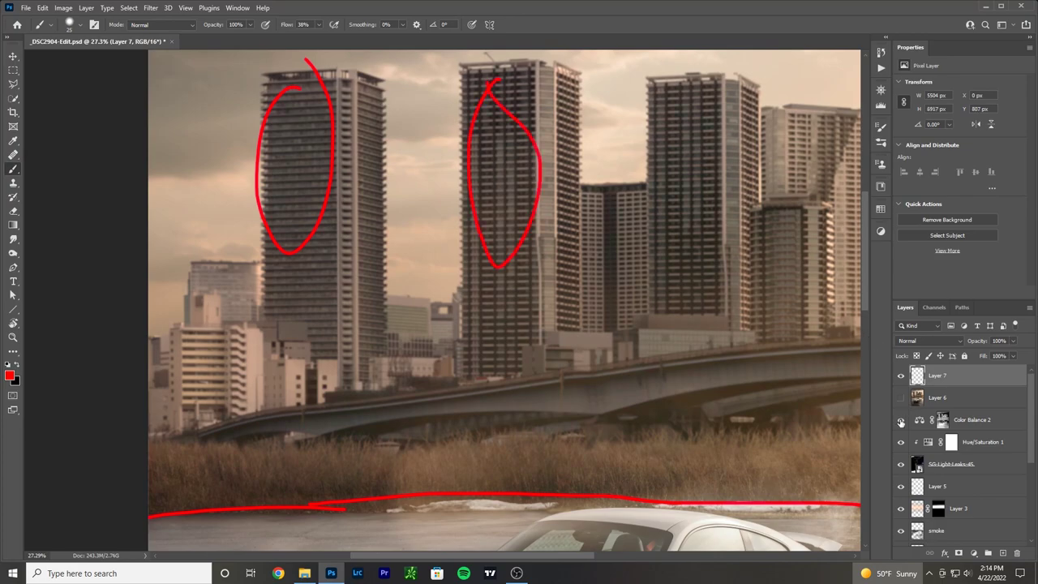
Step: Undo the red circles on the towers and the red outline around the pavement
key(ctrl+z)
key(ctrl+z)
key(ctrl+z)
key(ctrl+0)
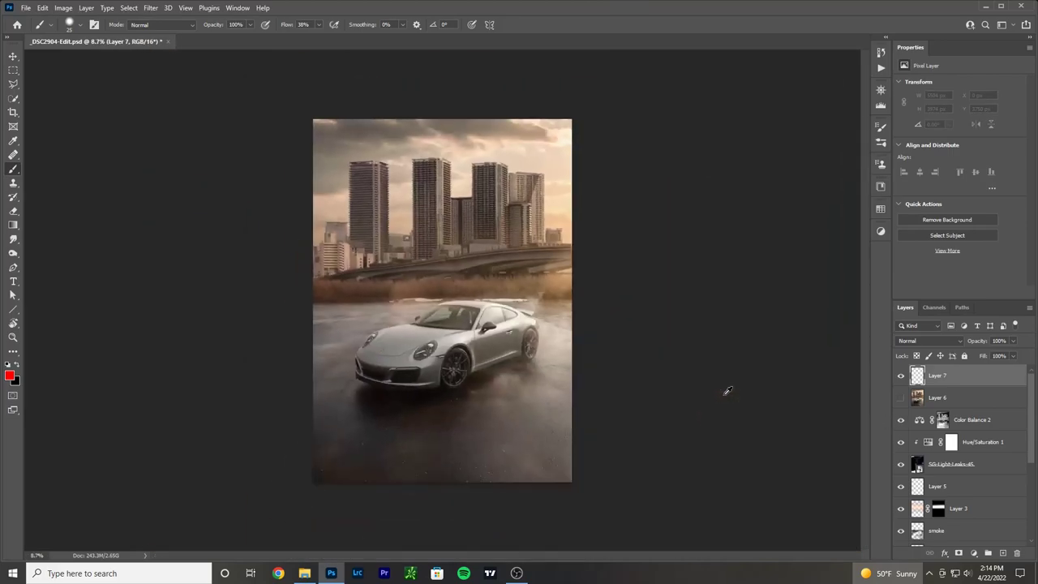
Step: Toggle Layers 6 and 7 to compare them, and select Layer 6 and leave it shown
scroll(631, 397, up, 3)
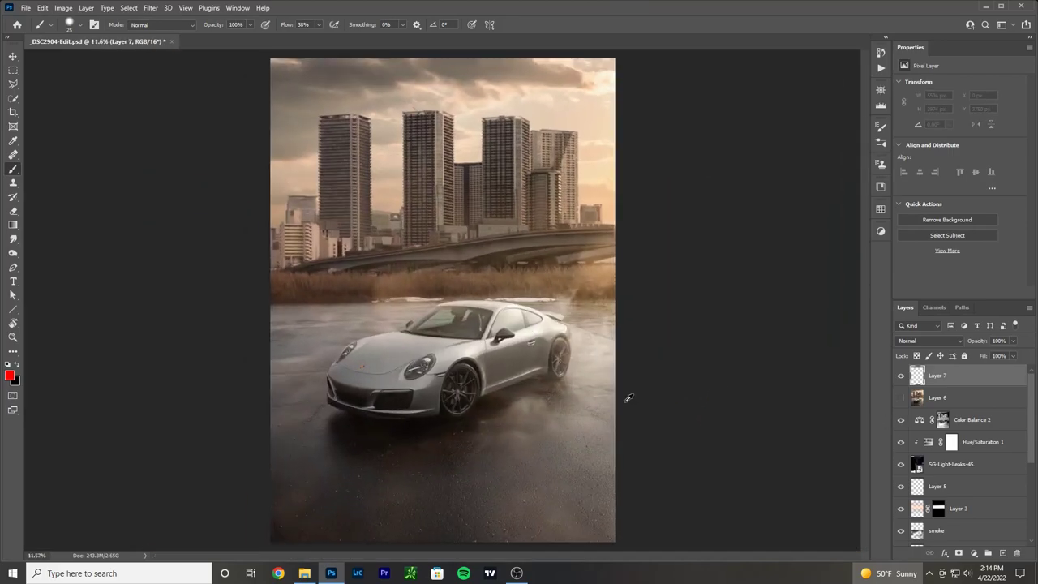
click(902, 398)
click(902, 398)
click(900, 376)
click(900, 378)
click(900, 377)
click(900, 377)
click(936, 403)
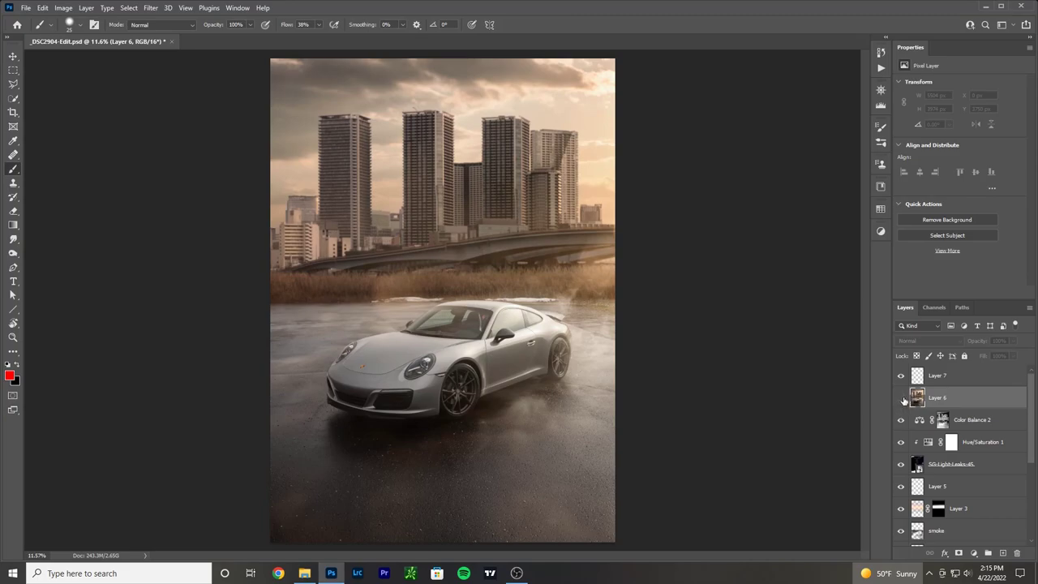
click(901, 398)
Step: Examine the car's rear and the hazy background up close while toggling Layer 6 off and on
scroll(635, 339, up, 3)
scroll(635, 340, up, 3)
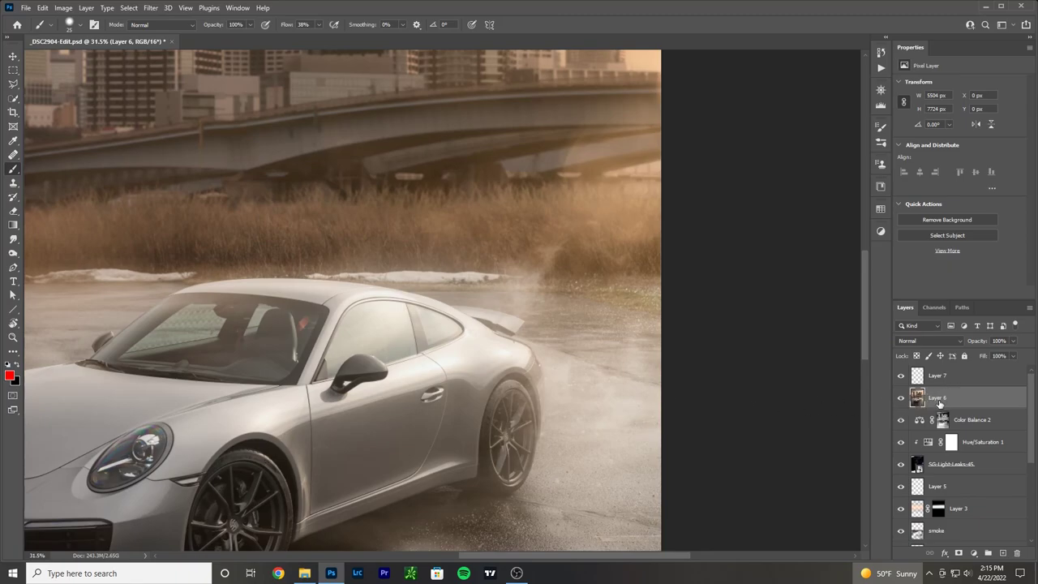
scroll(438, 377, down, 2)
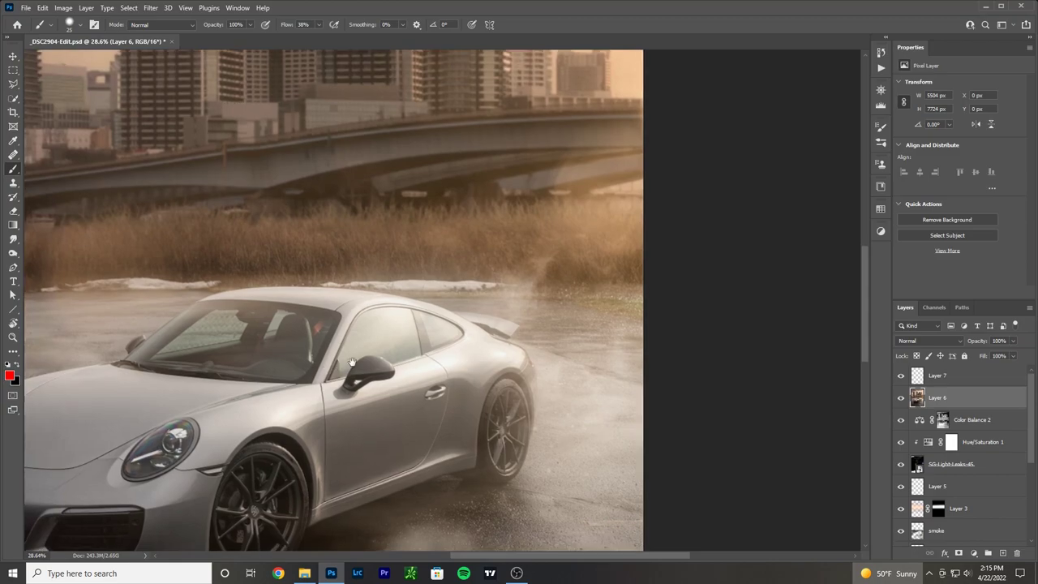
scroll(568, 269, up, 2)
scroll(563, 292, down, 2)
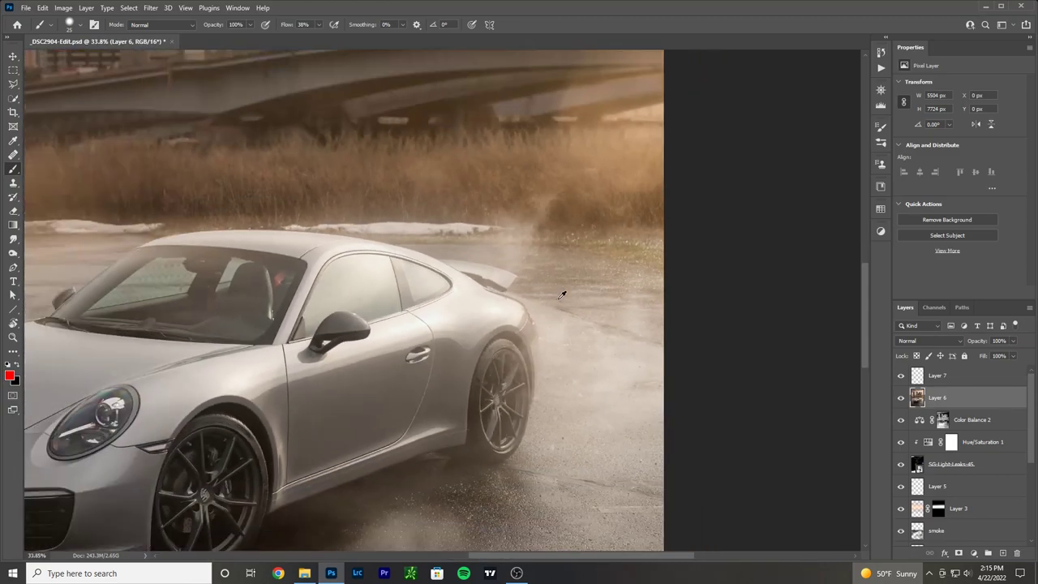
click(901, 398)
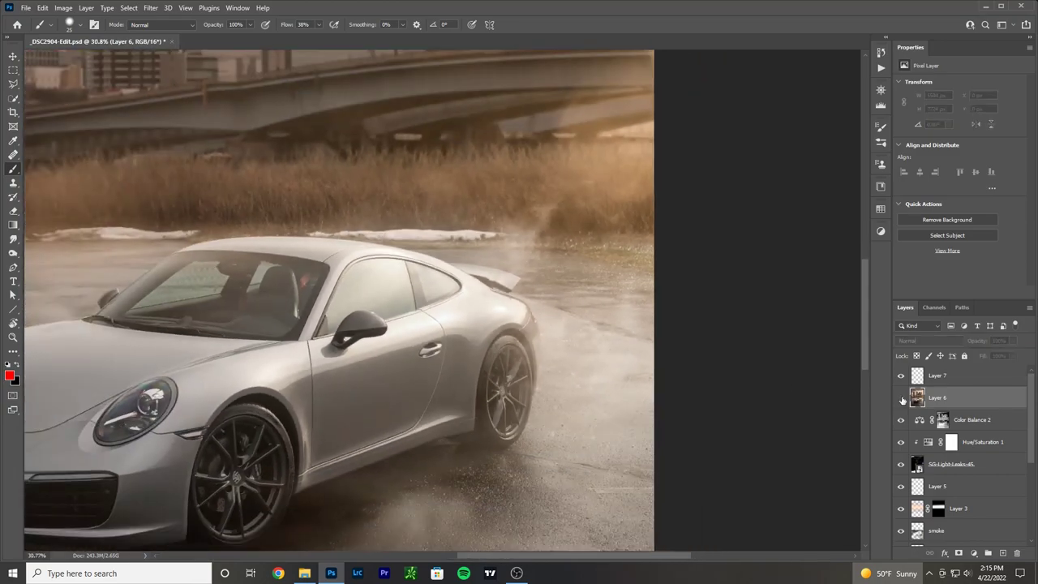
click(901, 398)
click(901, 398)
click(901, 398)
click(901, 398)
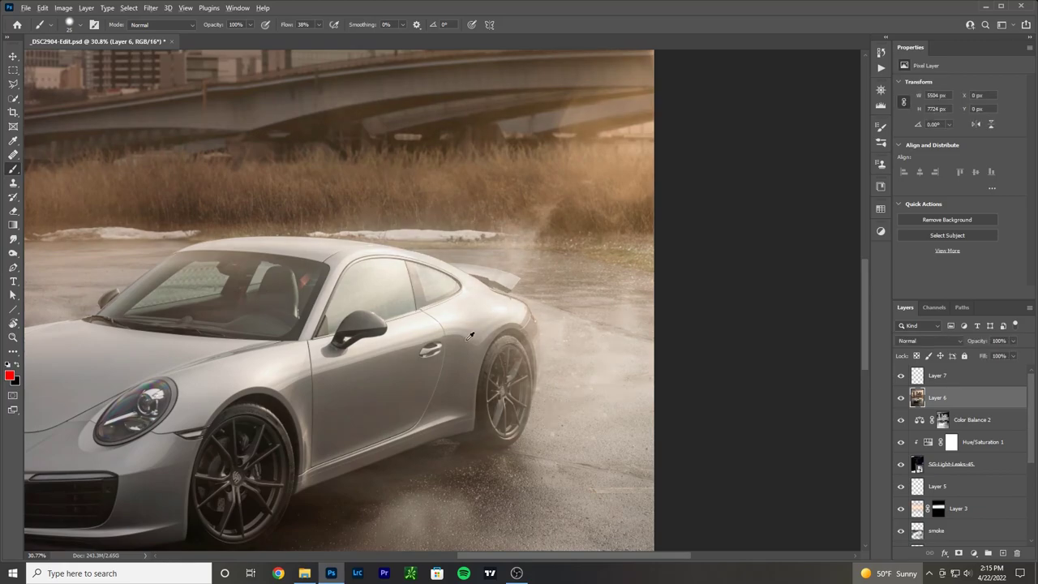
Step: Examine the overpass and dry grass up close while toggling Layer 6 off and on
scroll(470, 335, down, 1)
scroll(71, 183, down, 1)
scroll(495, 278, up, 3)
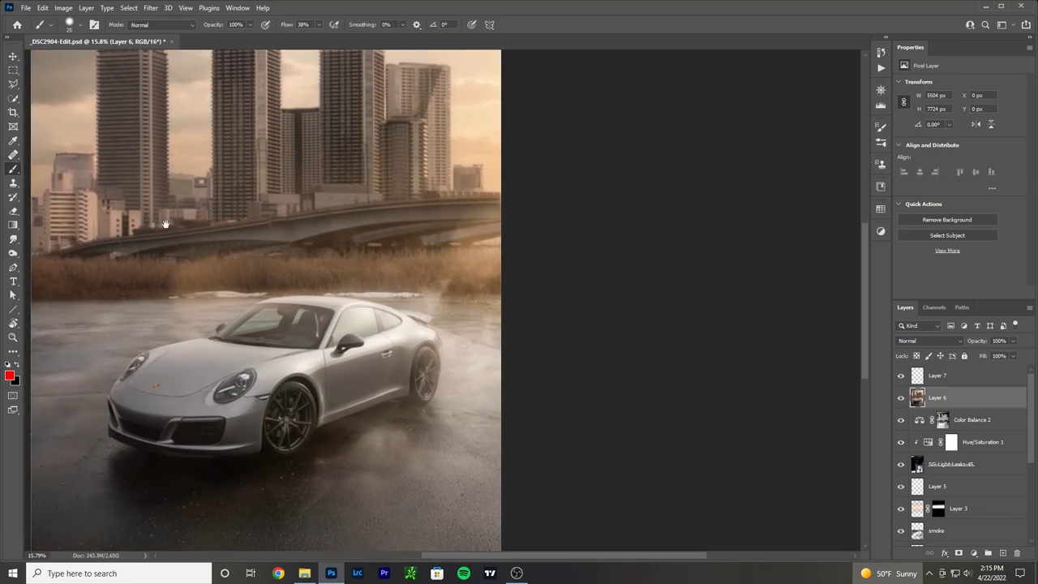
scroll(538, 435, up, 2)
scroll(679, 470, up, 2)
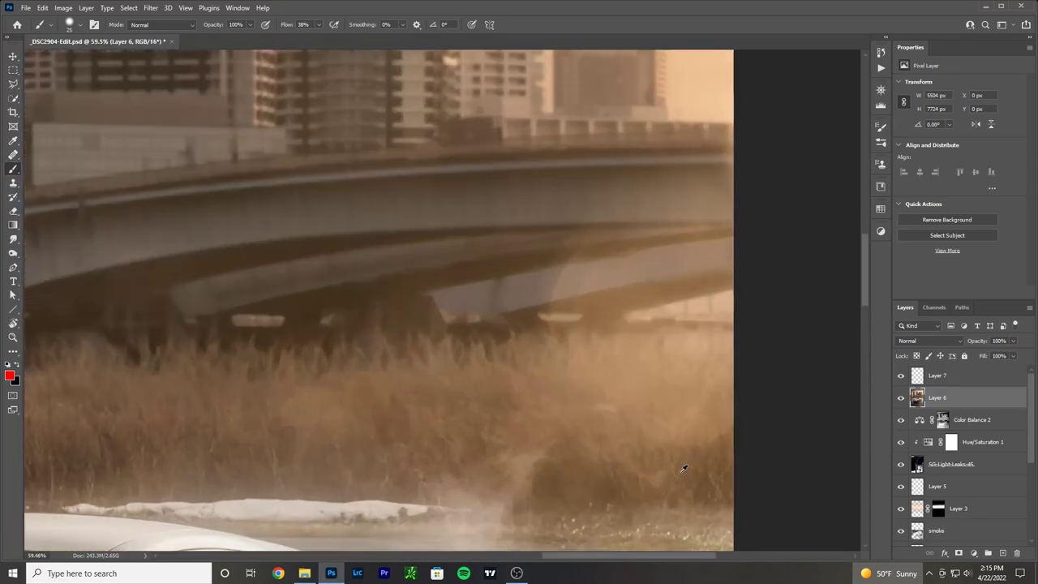
click(901, 398)
click(901, 398)
click(901, 398)
click(901, 398)
click(901, 399)
click(901, 398)
click(902, 399)
click(902, 398)
scroll(584, 405, down, 3)
click(901, 401)
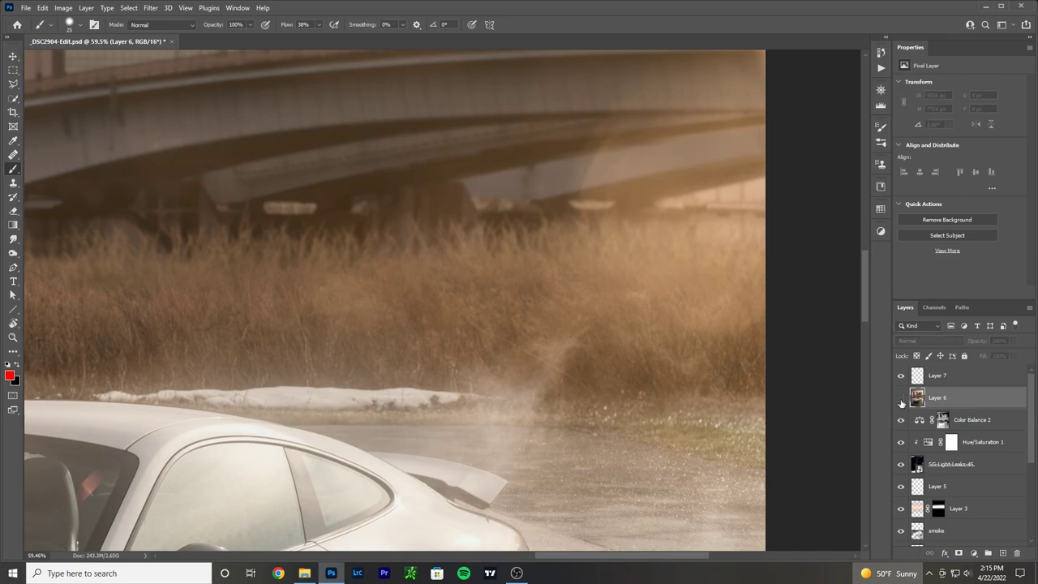
click(901, 401)
click(901, 401)
click(901, 401)
Step: Inspect the car's front end and the surrounding wet pavement while toggling Layer 6 off and on
scroll(591, 461, down, 5)
scroll(591, 461, down, 3)
scroll(286, 302, up, 3)
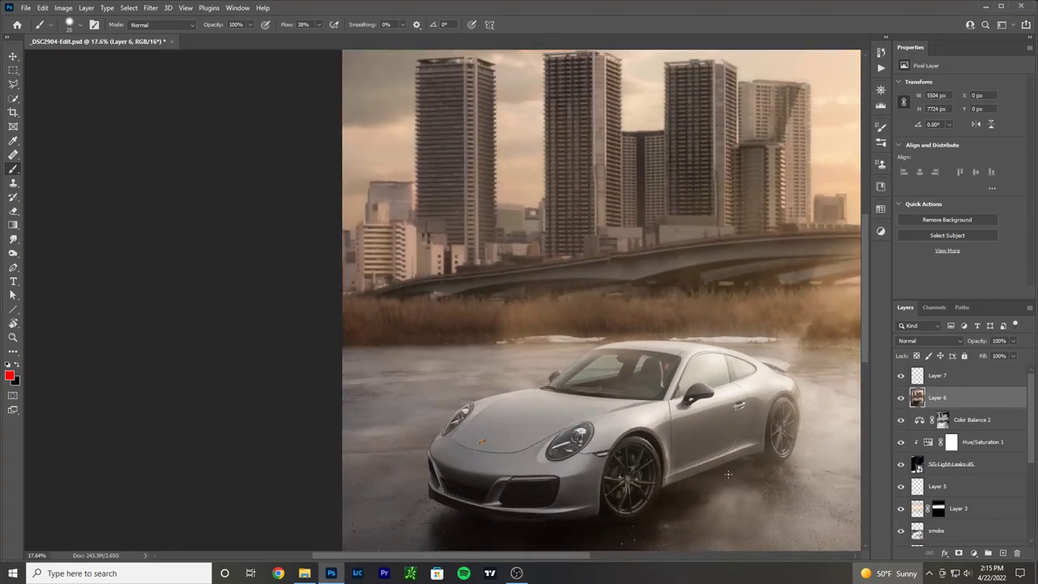
scroll(728, 474, up, 4)
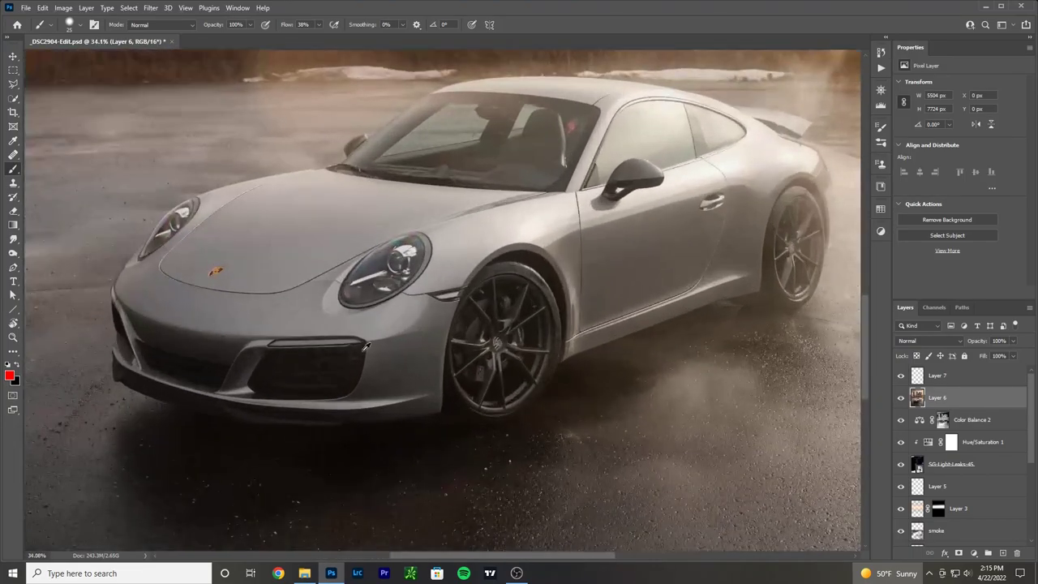
scroll(653, 343, up, 3)
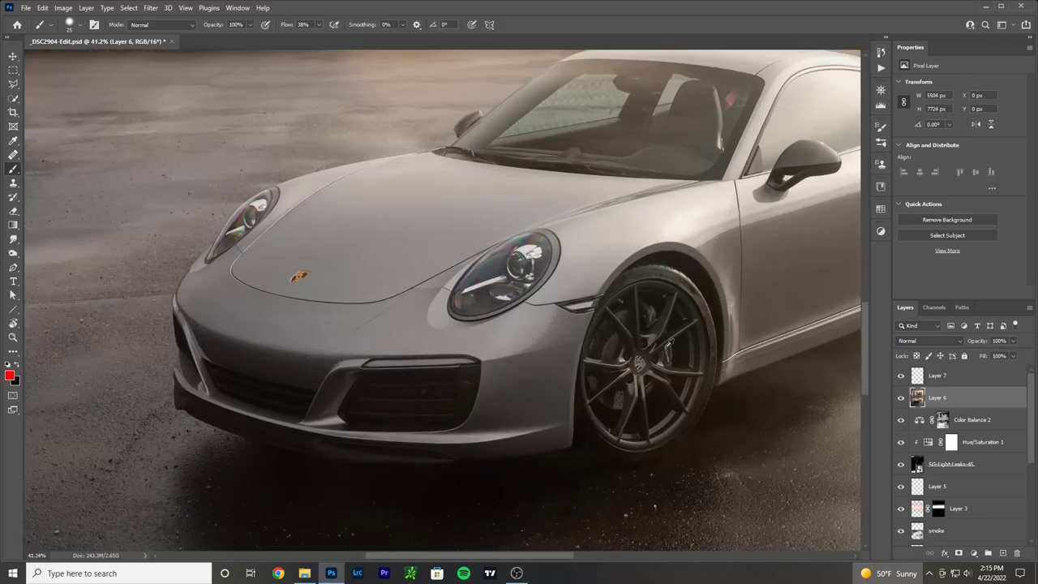
click(901, 397)
click(900, 397)
click(901, 398)
click(901, 397)
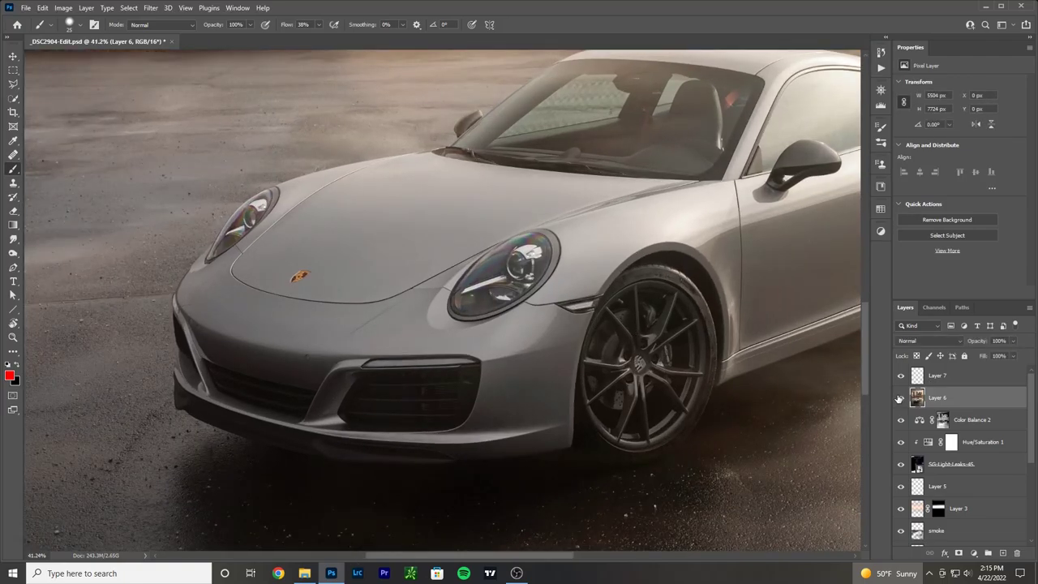
Step: Compare the car's rear and the haze behind it with Layer 6 off and on, and return to the whole image
drag(831, 169, 580, 234)
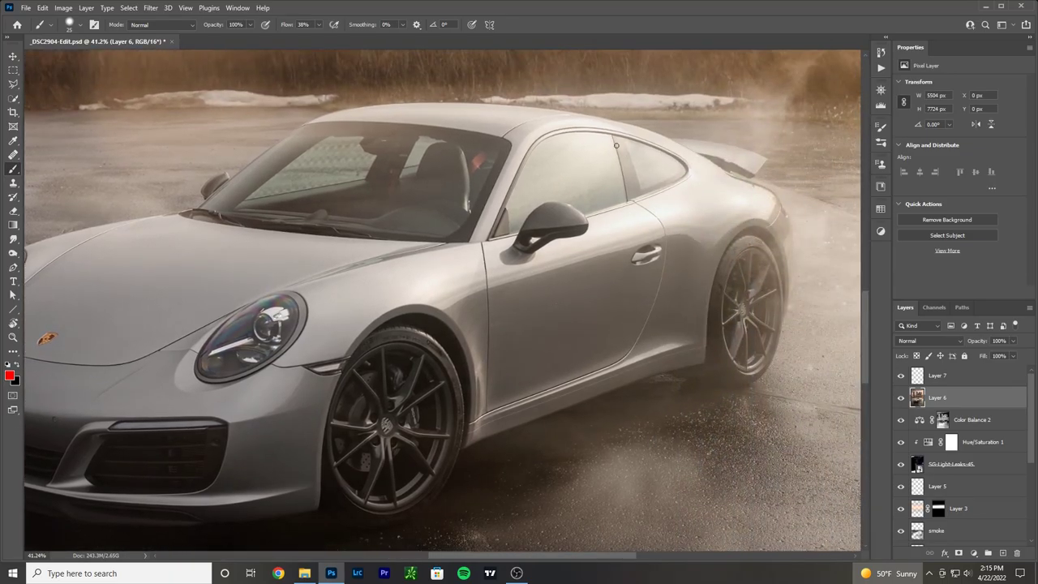
scroll(624, 227, down, 3)
scroll(641, 304, up, 3)
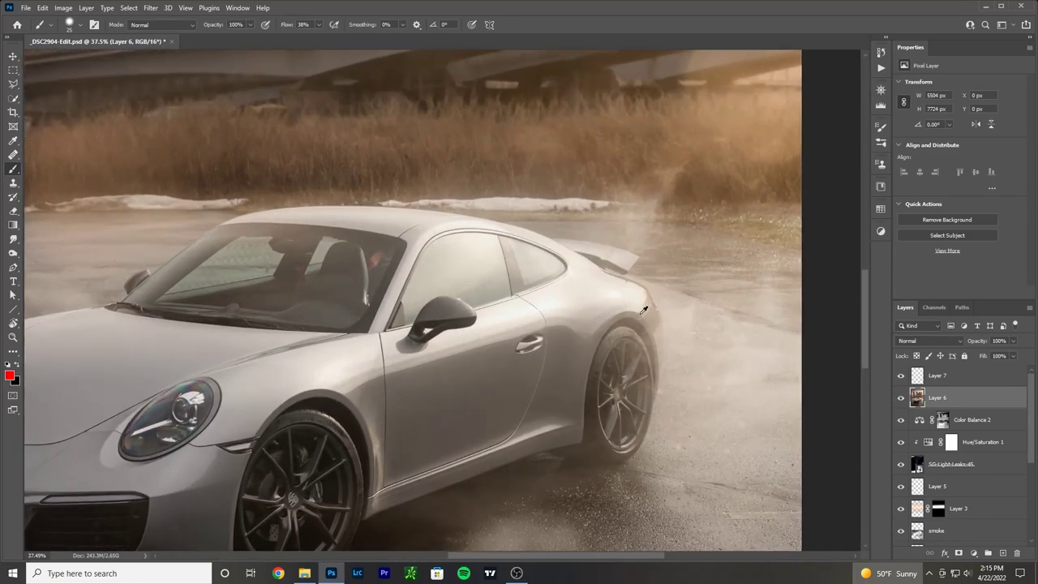
scroll(642, 310, down, 3)
scroll(686, 290, up, 3)
drag(658, 235, 622, 262)
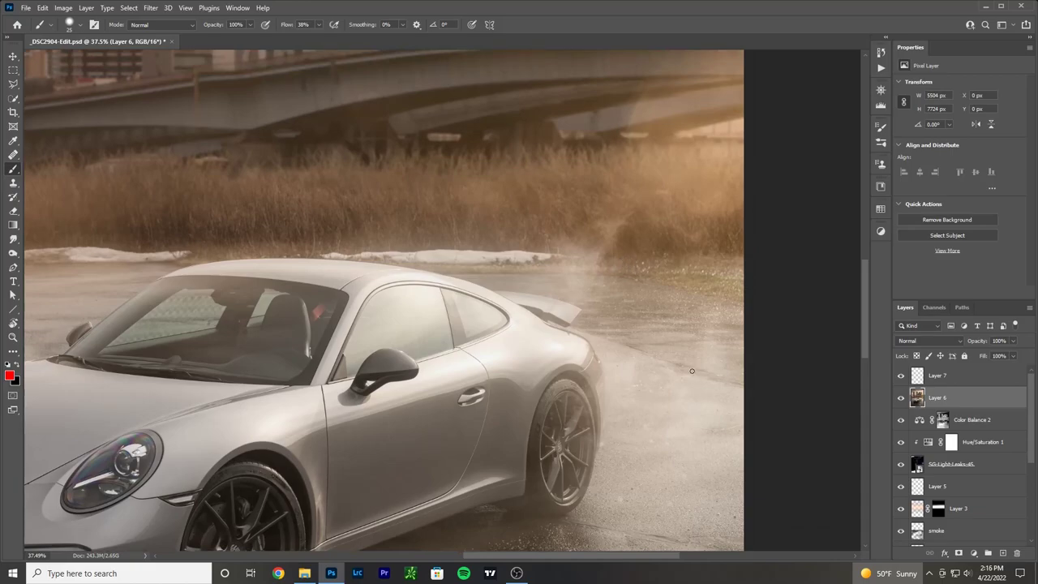
click(901, 398)
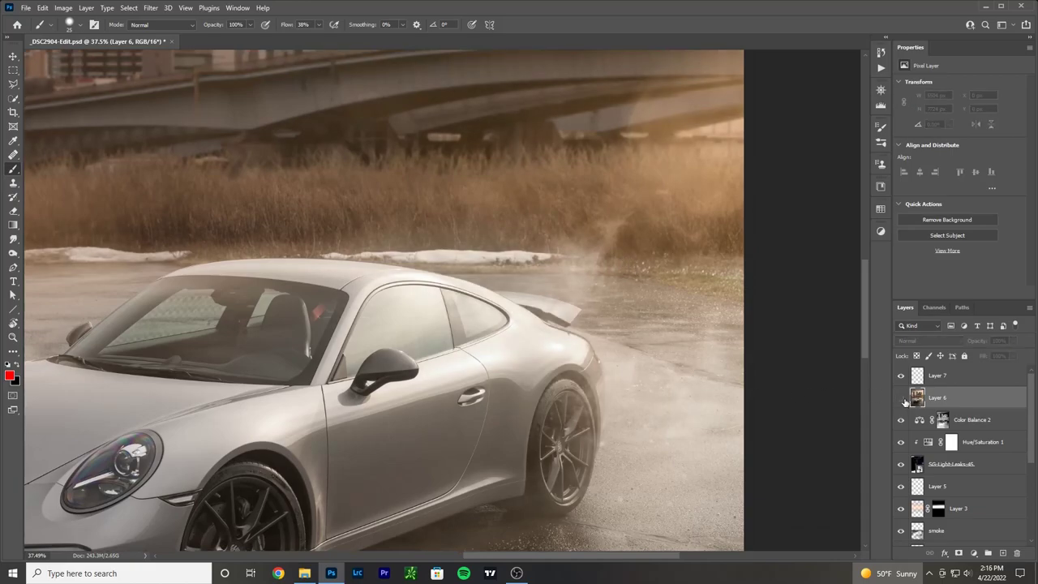
click(901, 398)
click(901, 398)
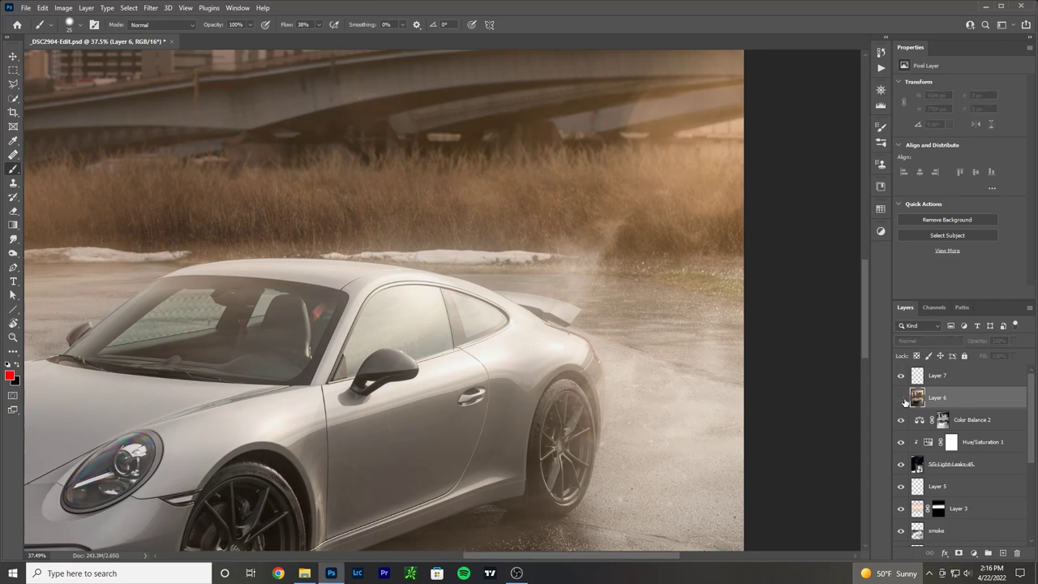
click(901, 398)
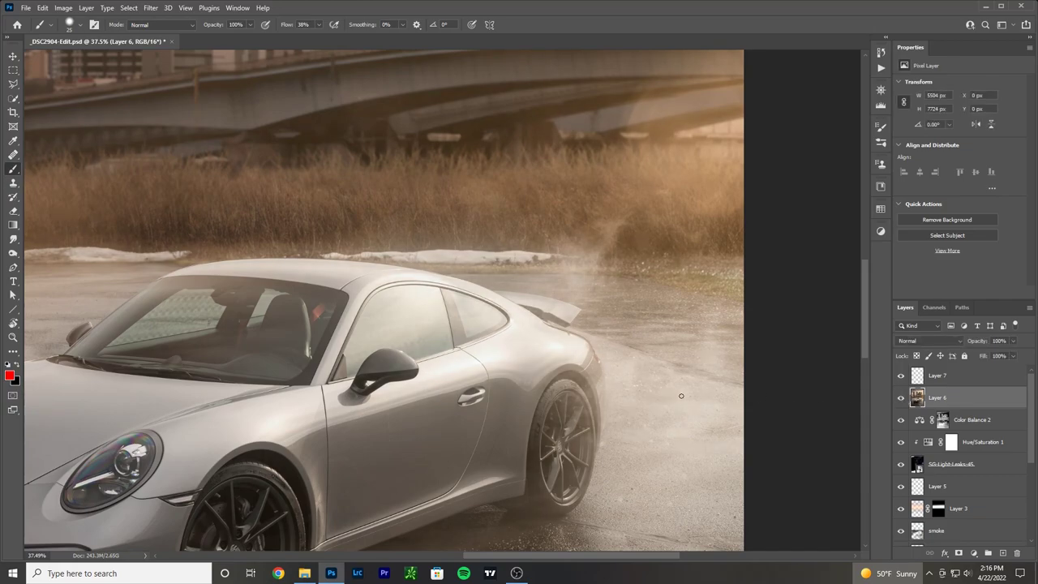
scroll(594, 385, down, 5)
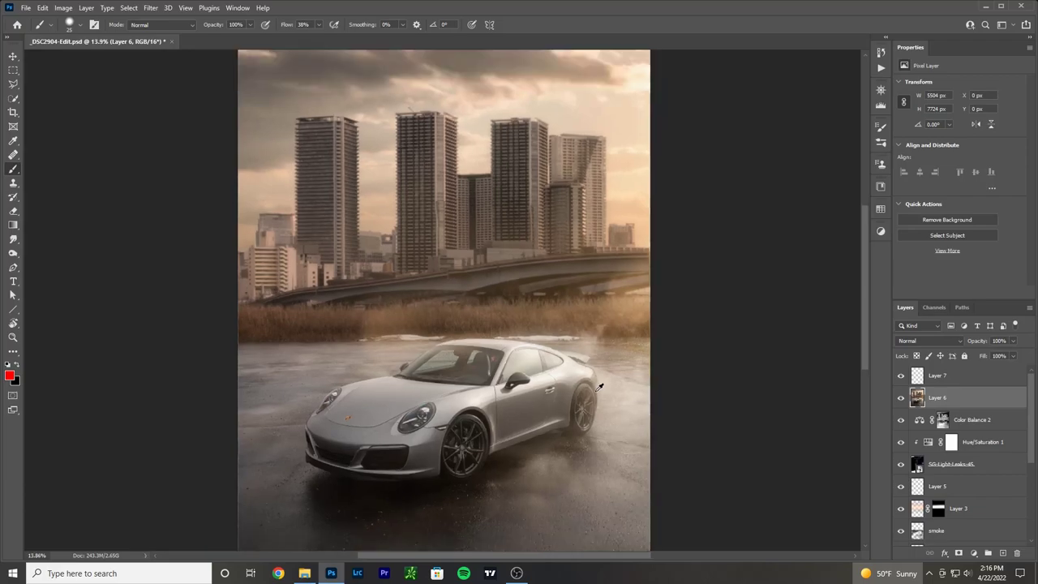
scroll(563, 367, down, 1)
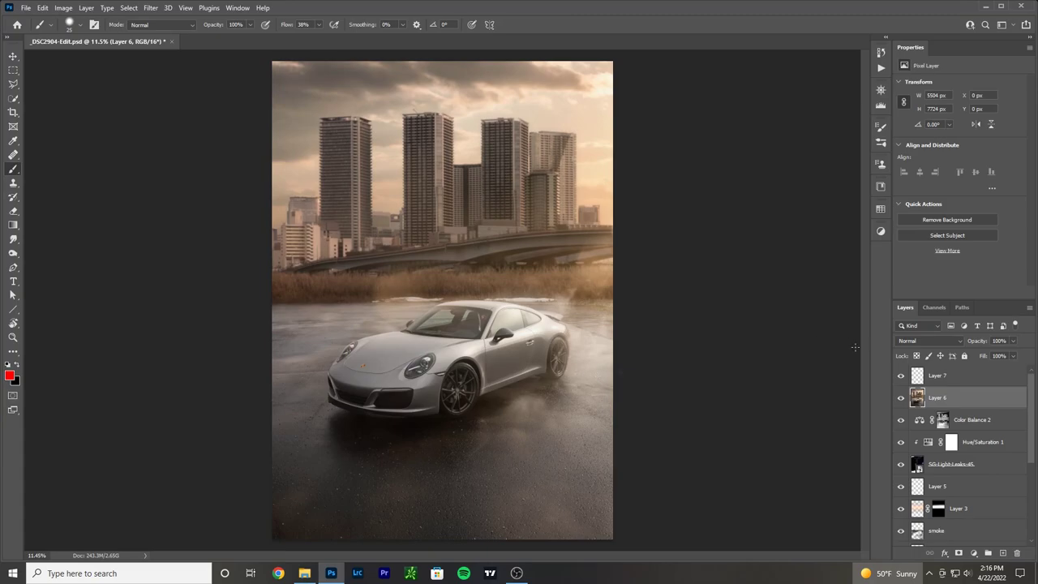
Step: Hide Layer 6, Layer 7 and Color Balance 2, and select the Color Balance 2 layer
click(902, 398)
click(902, 378)
click(903, 425)
click(971, 420)
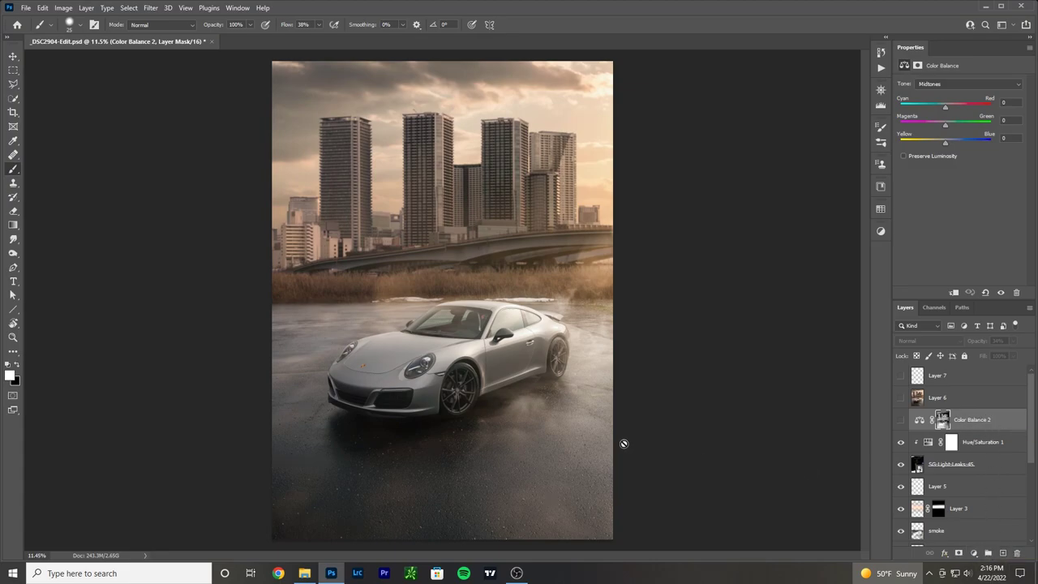
Step: Add a new Color Balance adjustment layer and shift its shadows toward magenta with a Magenta/Green value of -7
click(971, 554)
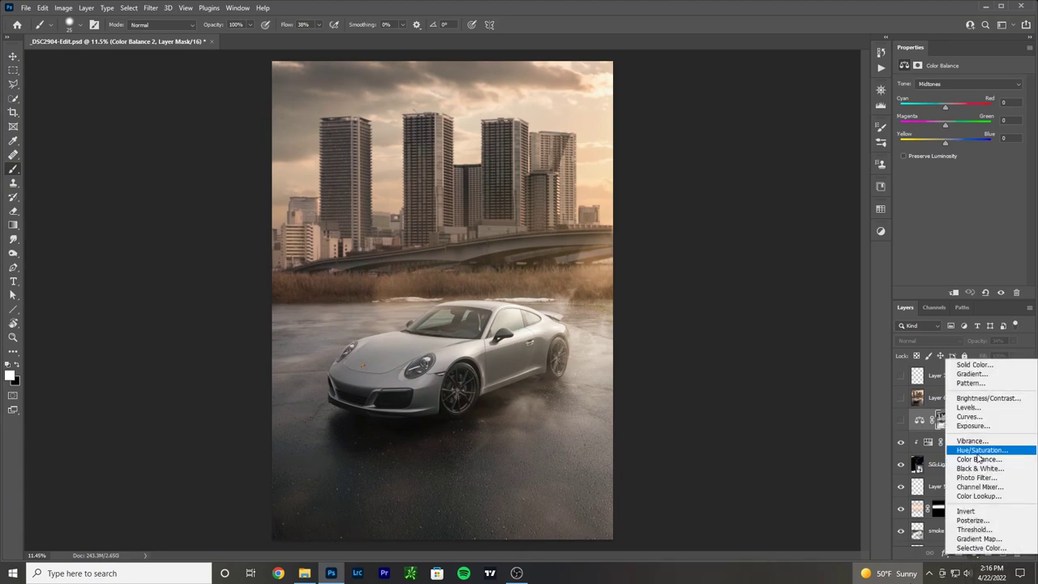
click(985, 460)
click(945, 84)
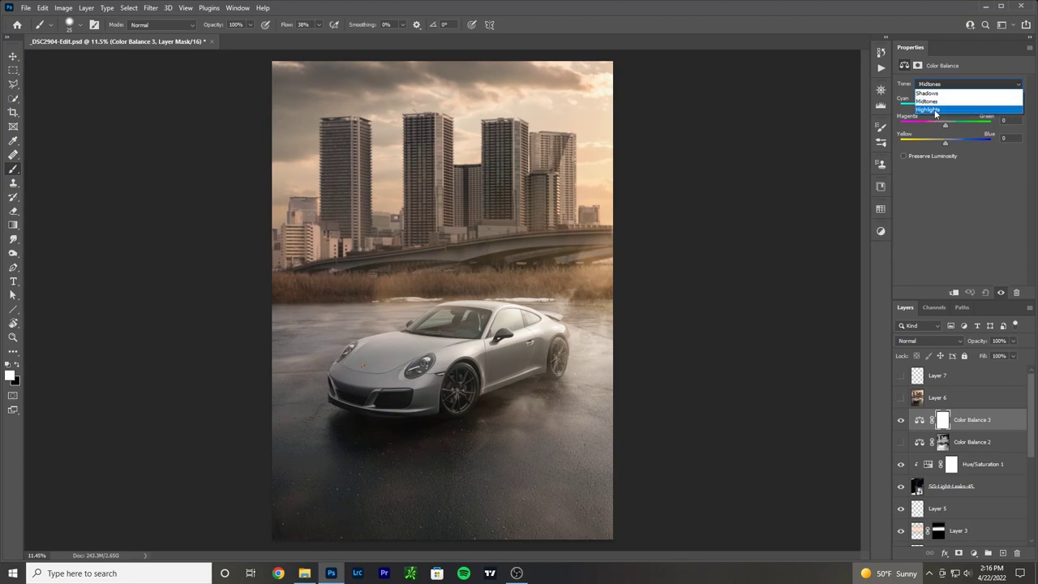
click(931, 93)
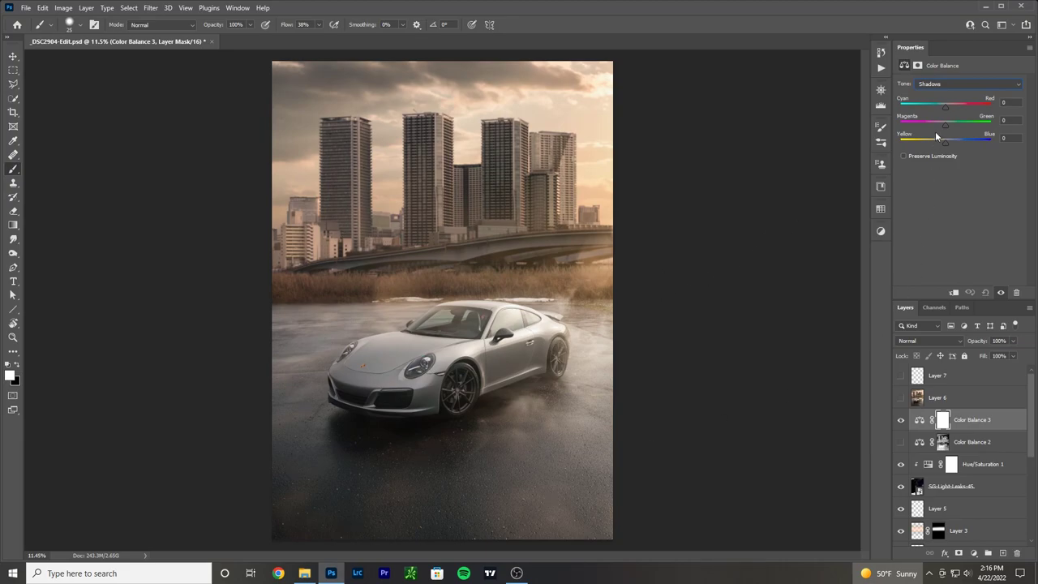
drag(937, 120, 944, 125)
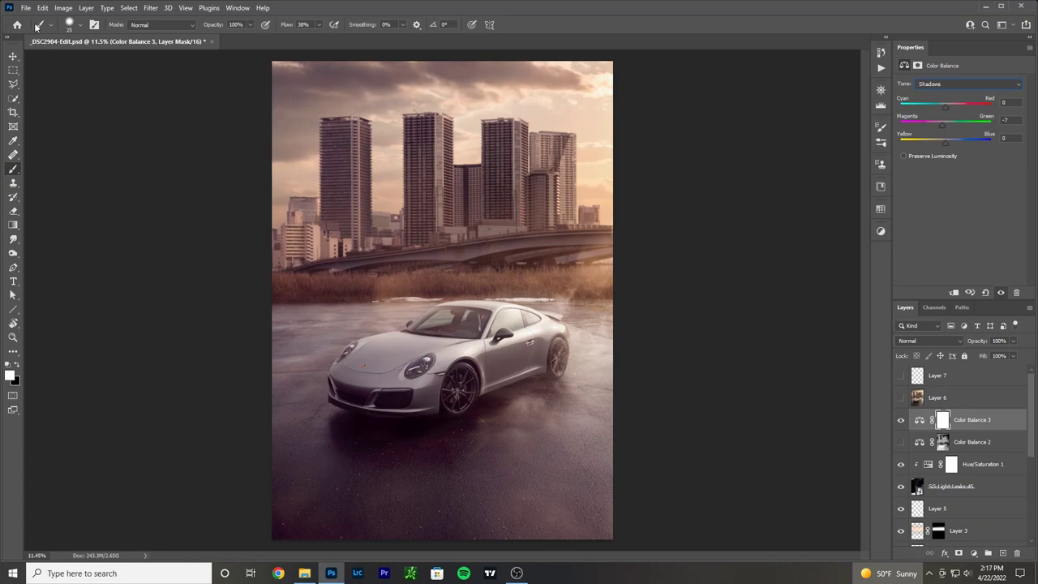
click(64, 8)
click(87, 168)
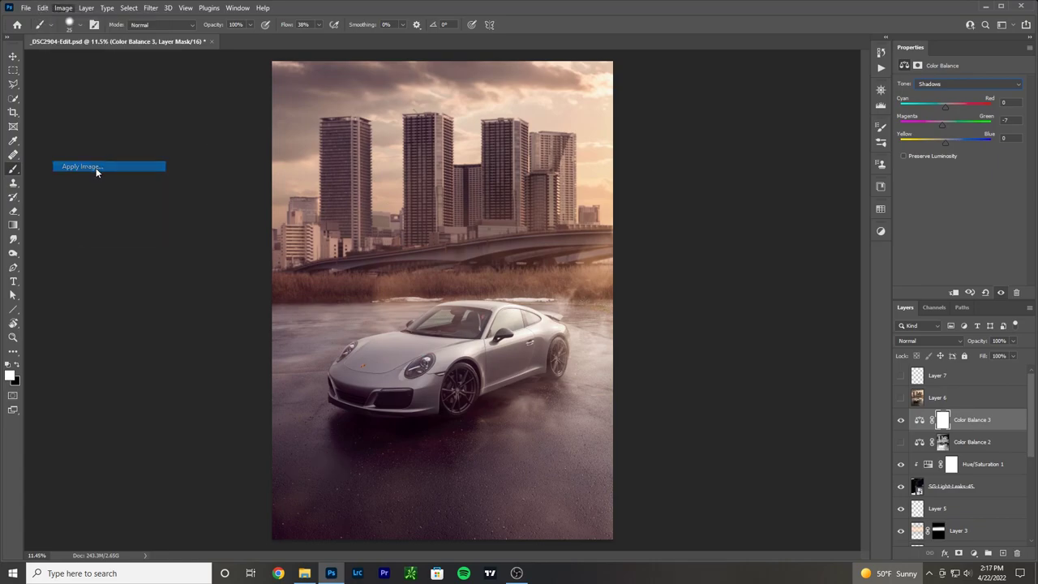
click(687, 290)
click(694, 289)
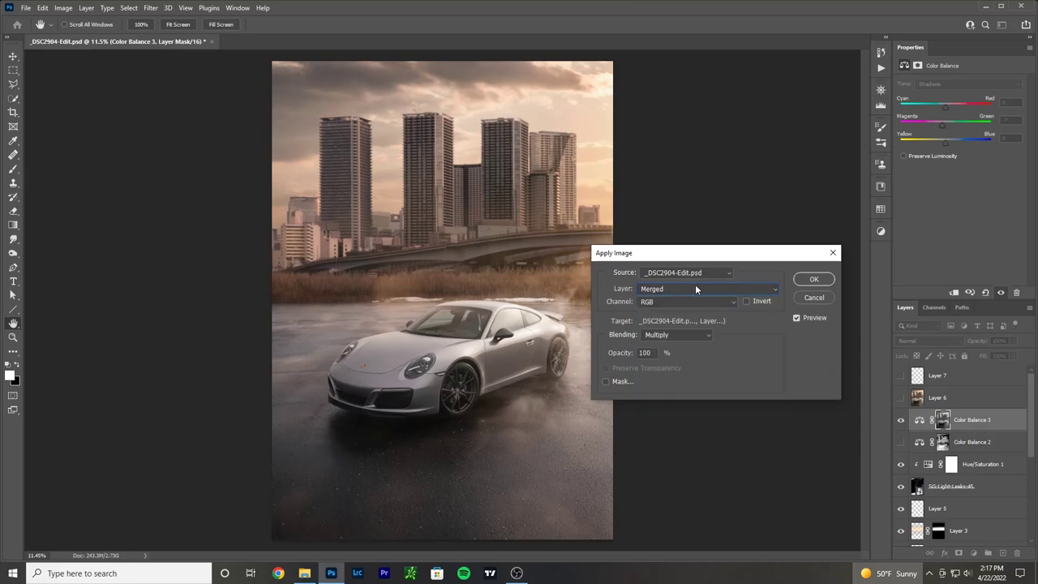
click(758, 303)
click(759, 306)
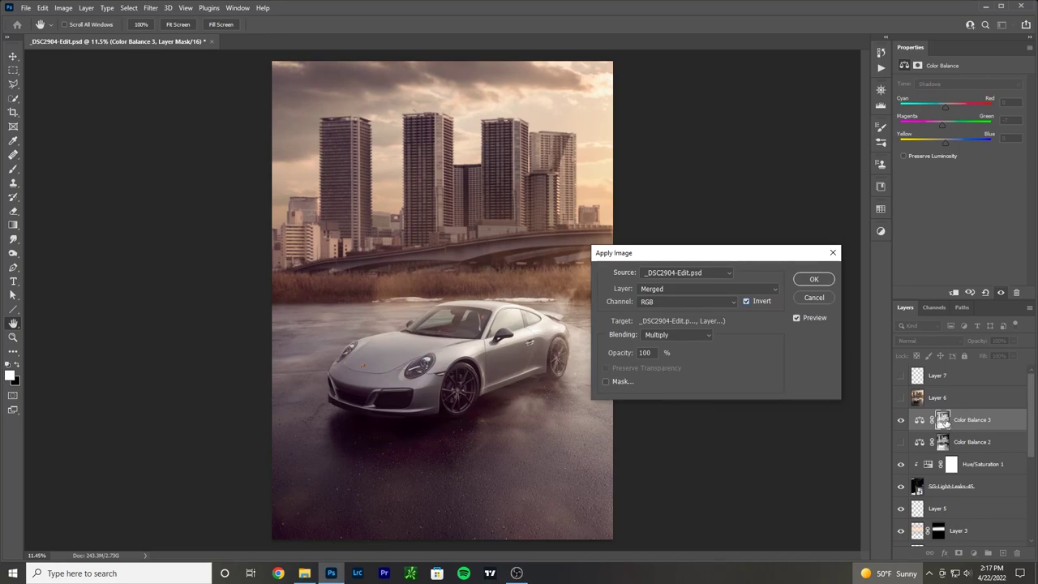
click(813, 298)
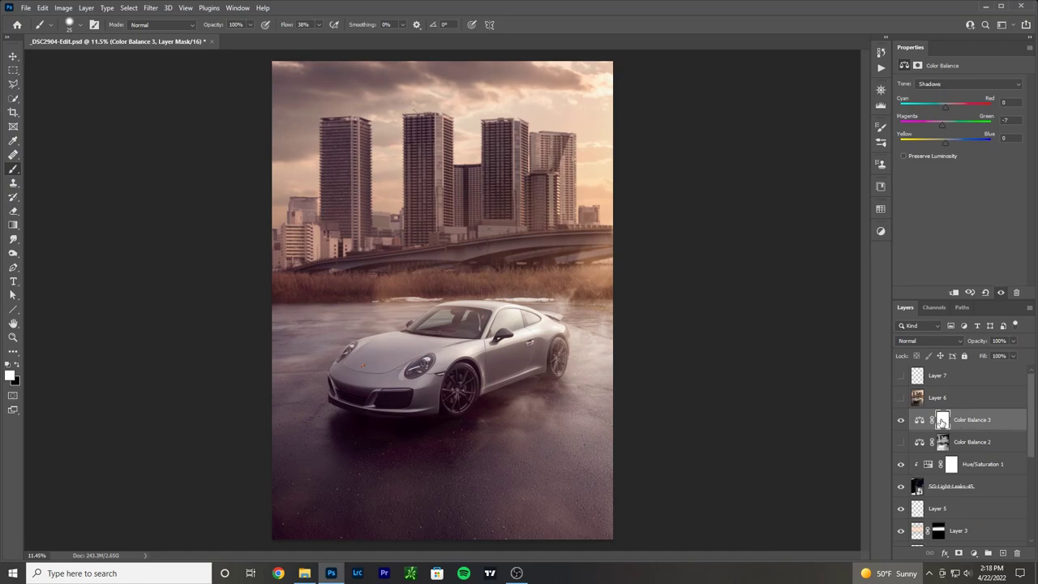
Step: Use Apply Image to fill the shadows Color Balance layer's mask with the inverted merged RGB image, blended as Multiply at 100%
click(64, 7)
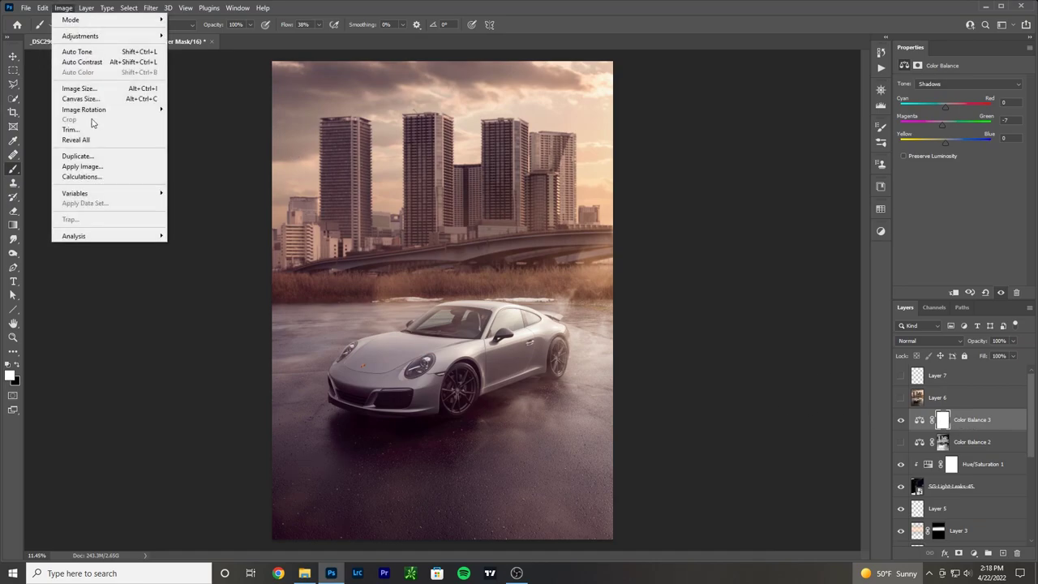
click(98, 167)
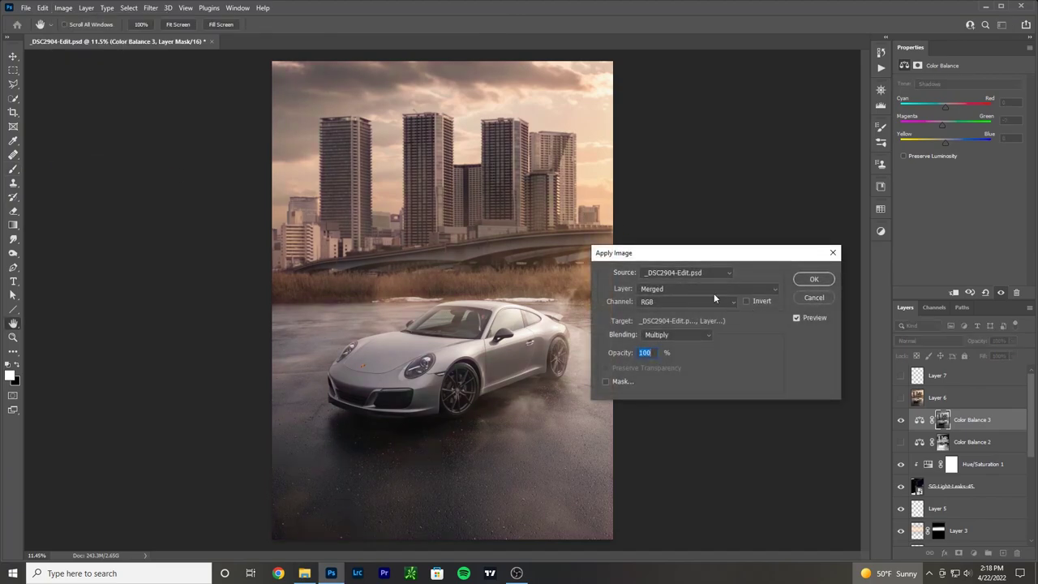
click(756, 302)
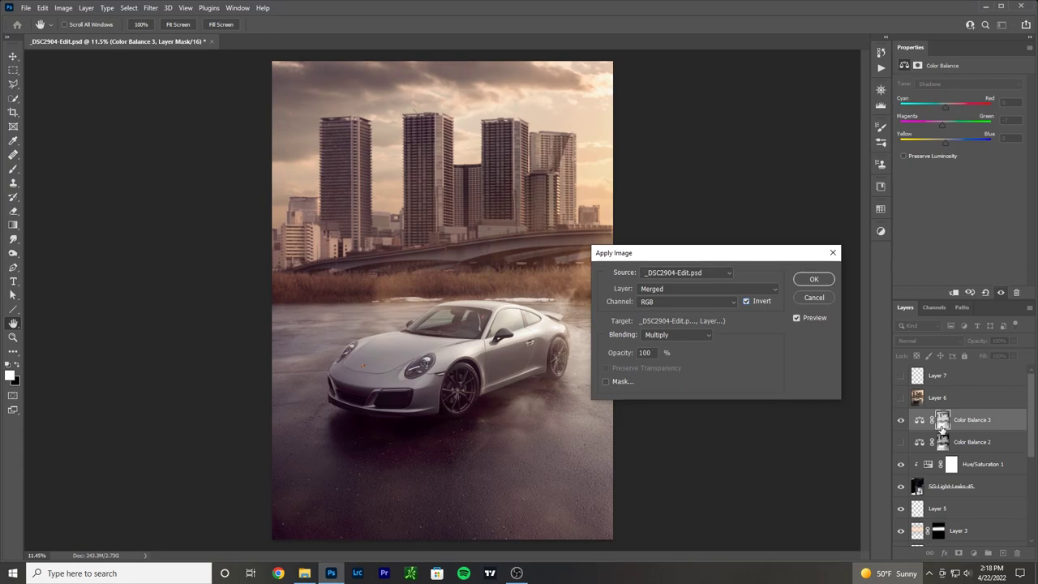
click(814, 280)
key(b)
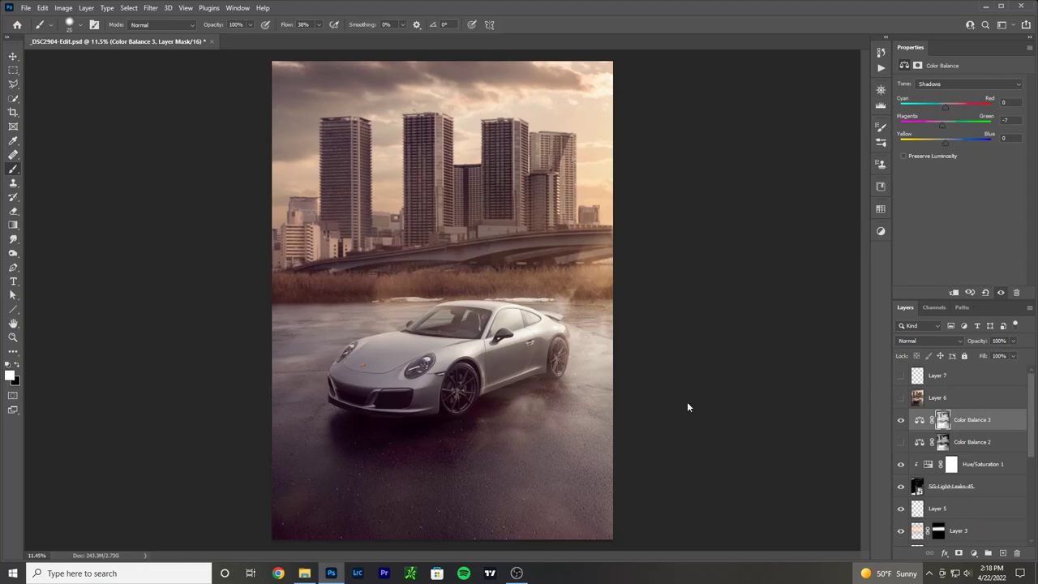
Step: Darken the shadows Color Balance layer's mask with Levels by raising the black input level, comparing the effect with the preview off and on
key(ctrl+l)
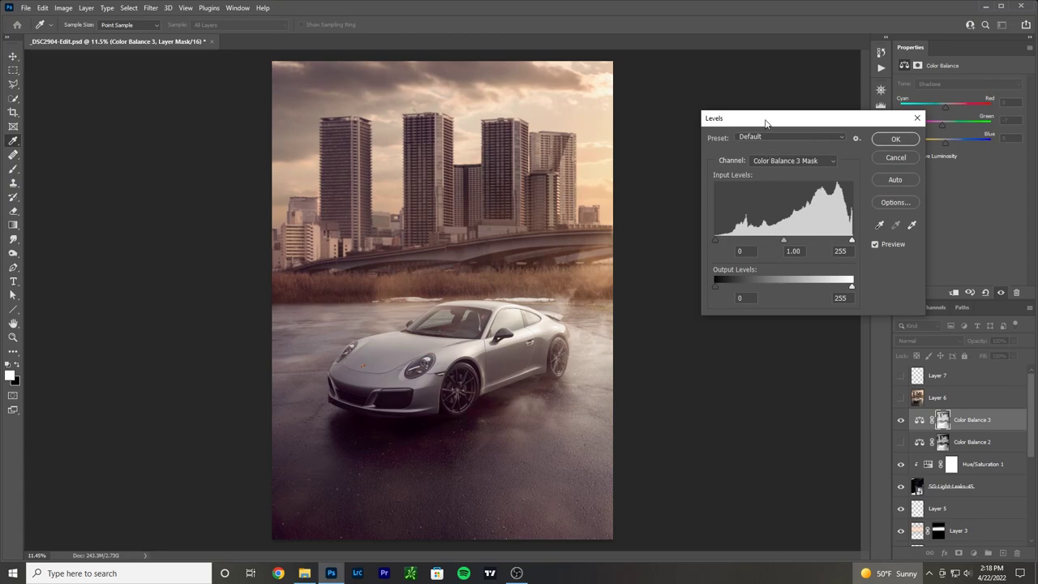
drag(767, 120, 696, 119)
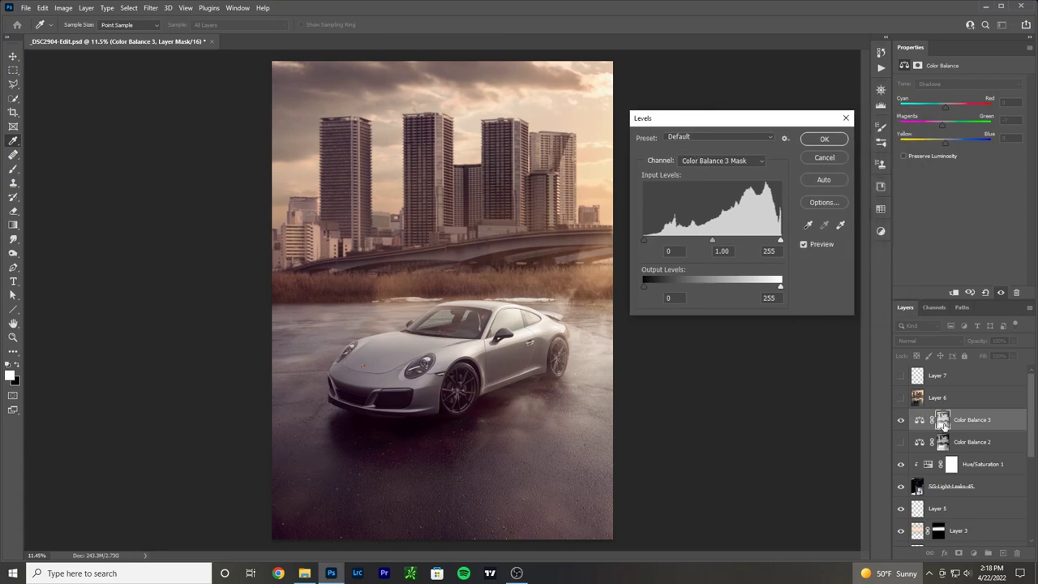
drag(645, 241, 741, 240)
drag(678, 241, 645, 241)
drag(670, 241, 761, 241)
drag(695, 240, 735, 243)
click(757, 243)
key(shift+Tab)
click(805, 244)
click(805, 244)
click(805, 244)
click(805, 244)
drag(672, 243, 748, 249)
click(824, 139)
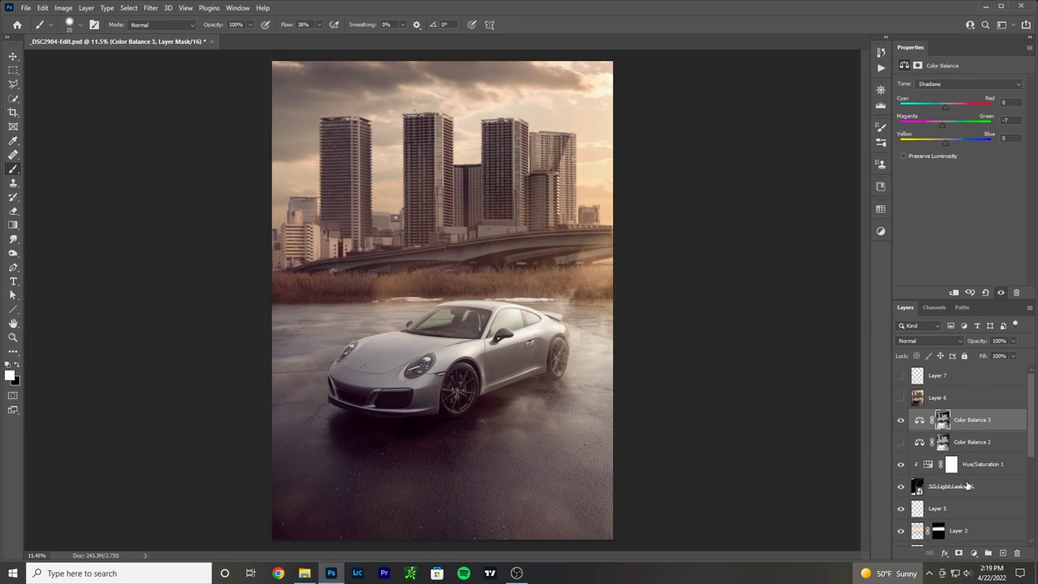
Step: Add another Color Balance adjustment layer and set its highlights to +17 Cyan/Red, +13 Magenta/Green and -28 Yellow/Blue
click(972, 552)
click(962, 482)
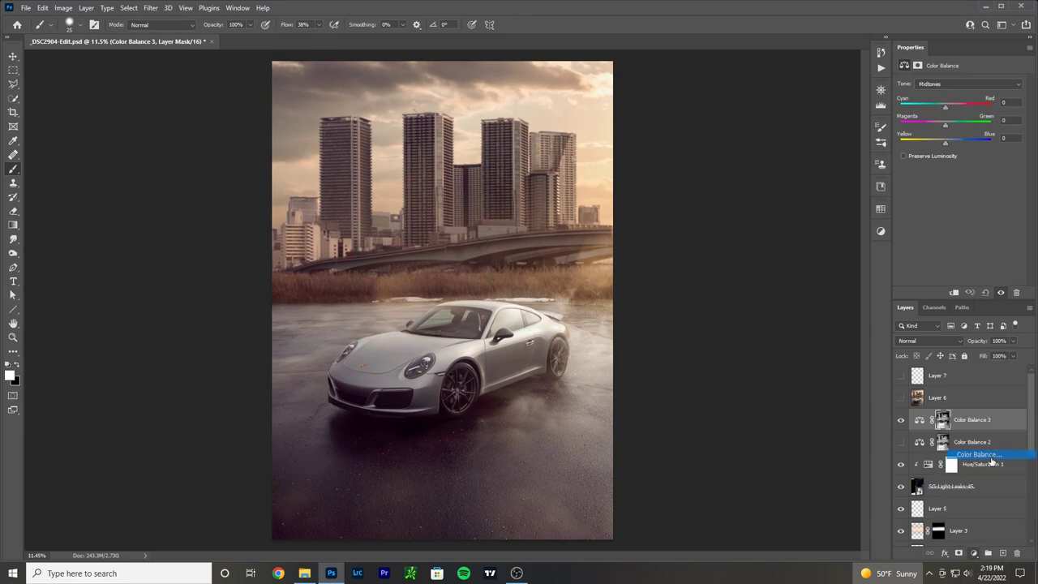
click(954, 86)
click(940, 107)
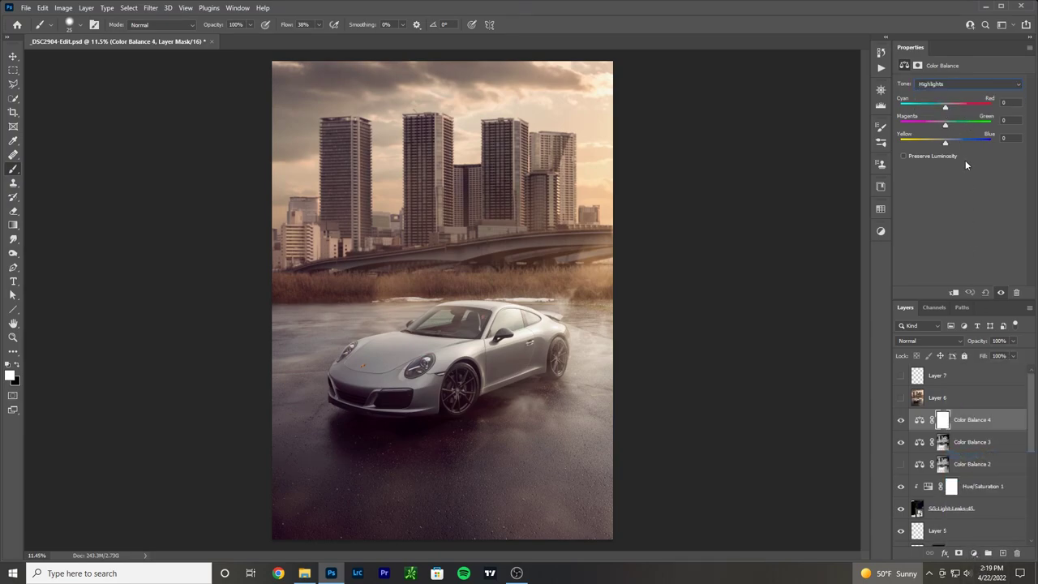
click(932, 141)
click(953, 123)
drag(952, 124, 950, 124)
click(951, 106)
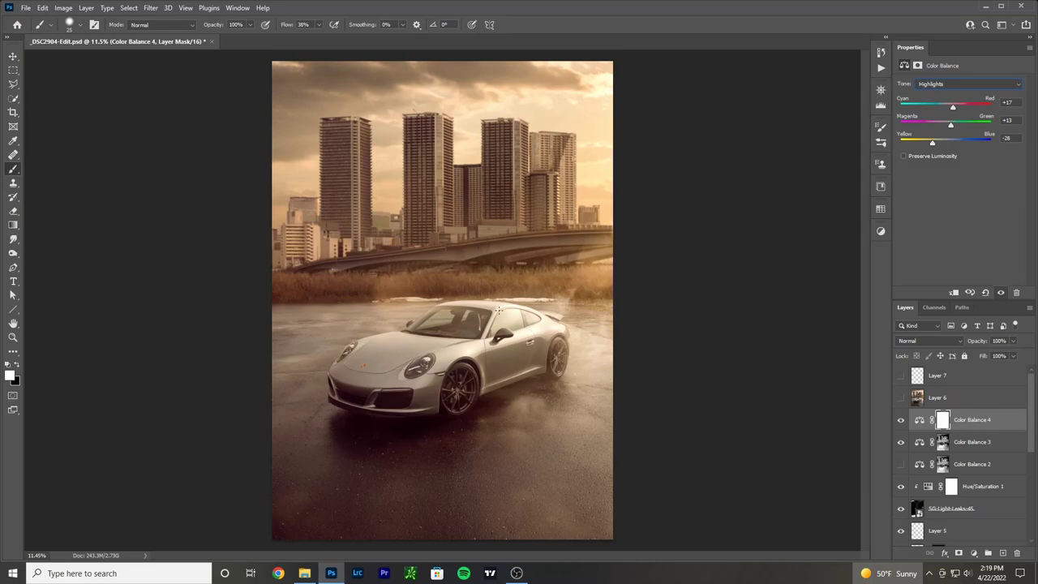
Step: Use Apply Image to fill the highlights Color Balance layer's mask with the merged RGB image, not inverted, blended as Multiply at 100%
click(63, 7)
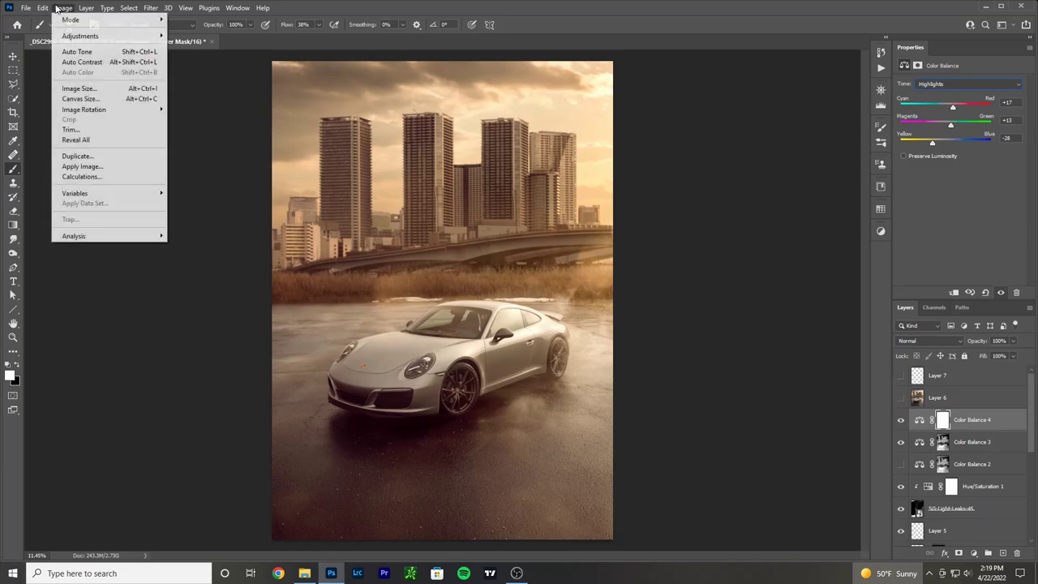
click(89, 160)
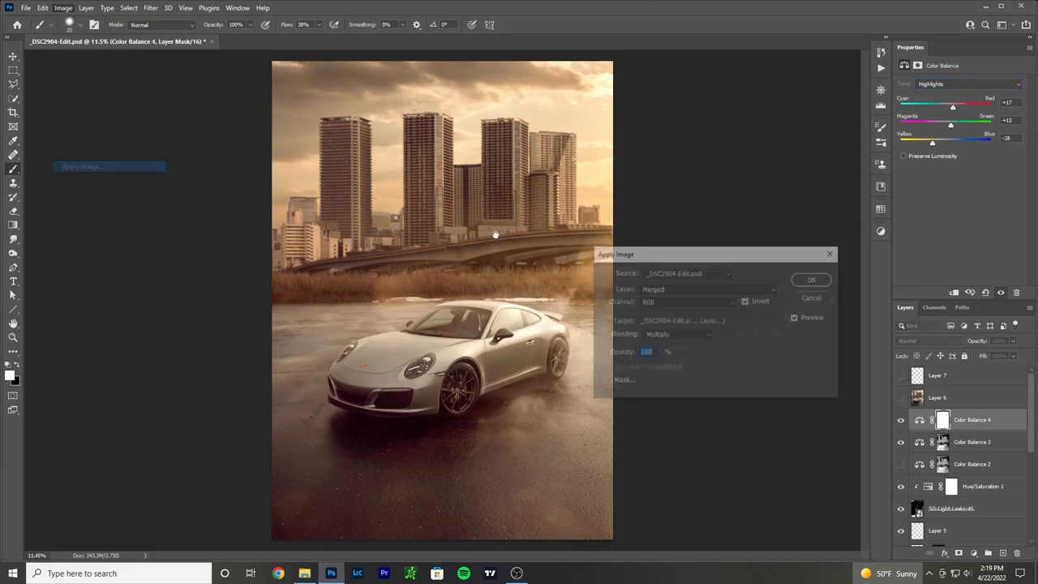
click(757, 303)
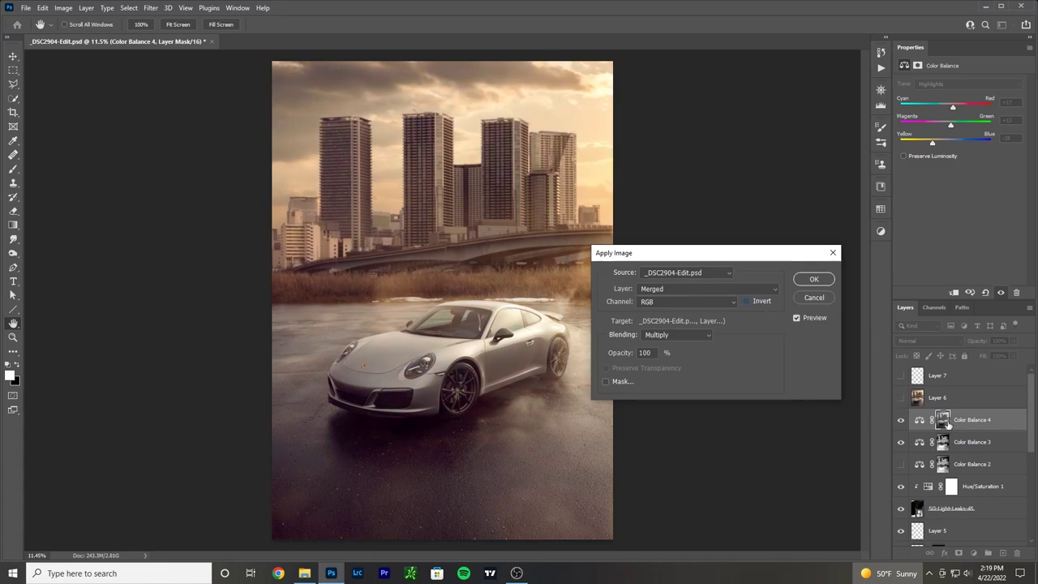
click(814, 280)
key(b)
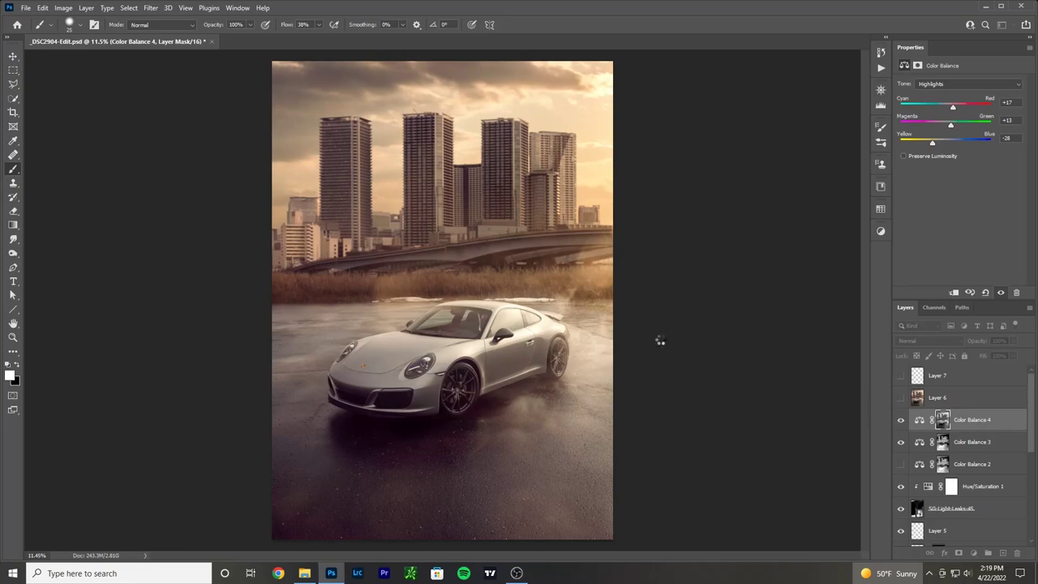
Step: Darken the highlights Color Balance layer's mask with Levels by raising the black input level, and compare the image with the toning layers off and on
key(ctrl+l)
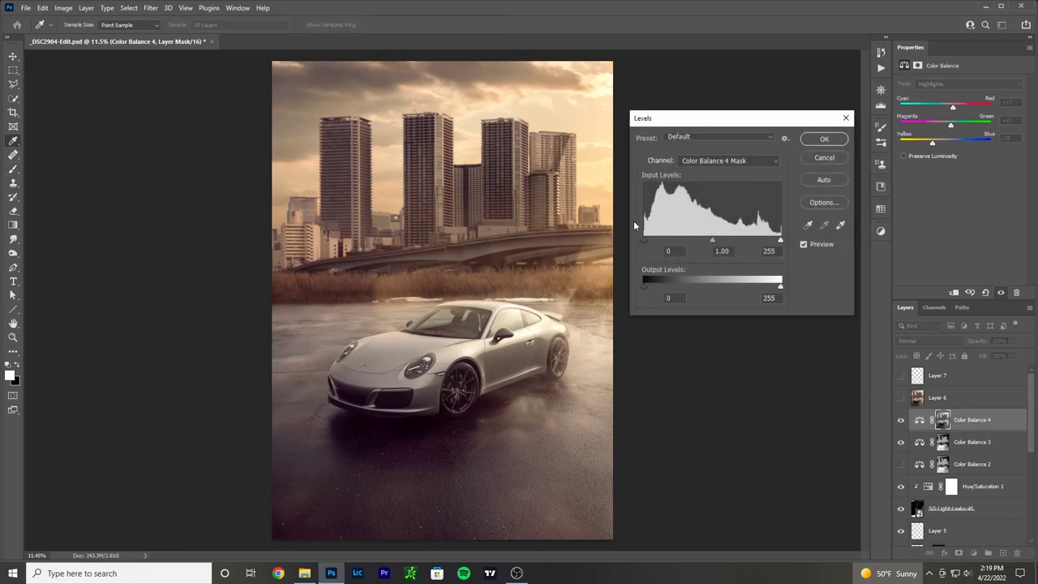
mouse_move(644, 240)
mouse_down()
mouse_move(657, 238)
mouse_move(640, 238)
mouse_up()
drag(647, 240, 745, 240)
click(824, 139)
drag(901, 421, 902, 443)
click(901, 442)
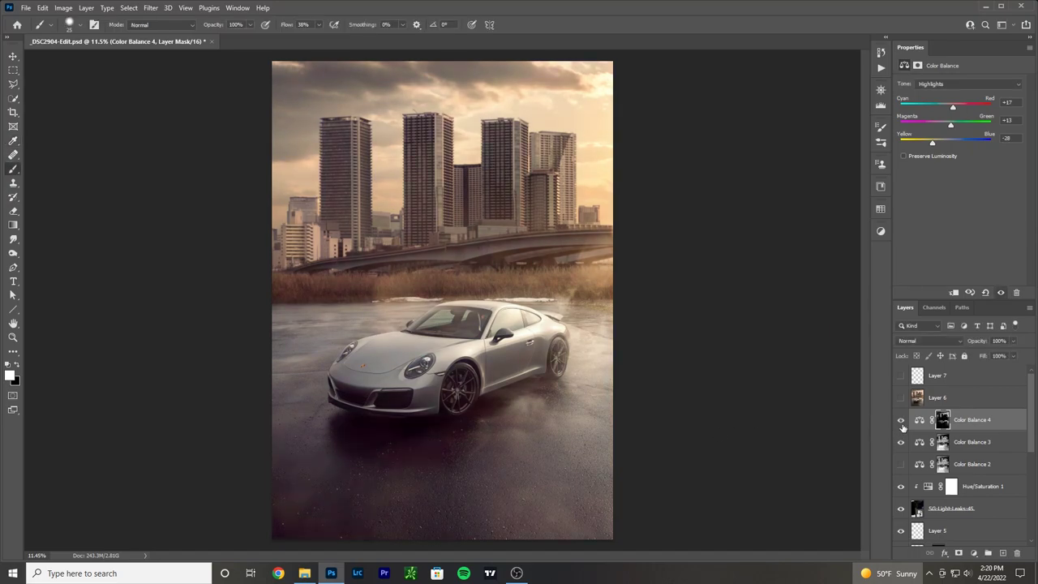
click(901, 420)
Step: Show the empty Layer 7 and set the foreground color to red (ff0000) for marking up the image
scroll(567, 369, up, 2)
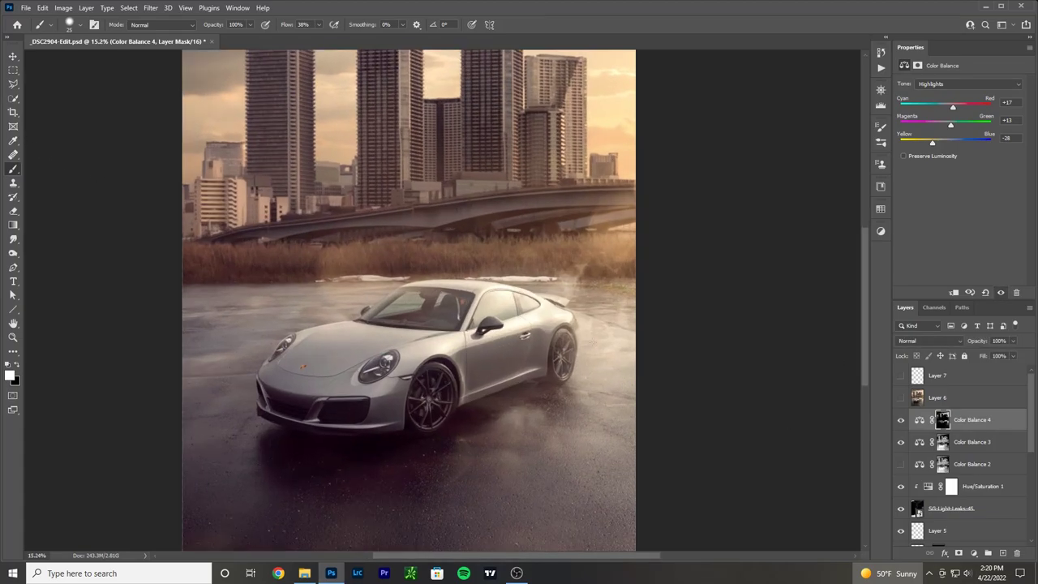
click(984, 385)
click(901, 376)
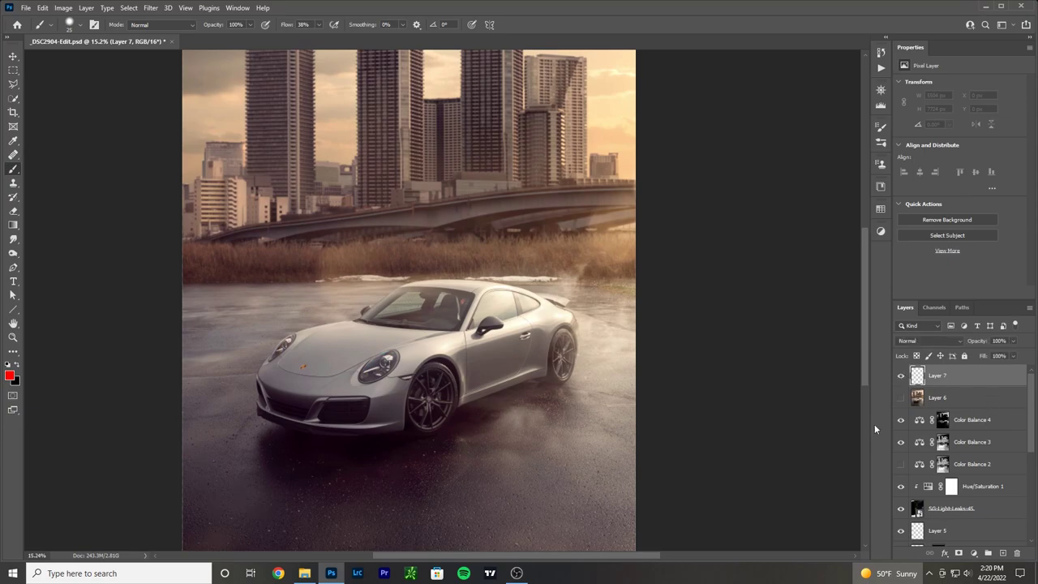
click(973, 423)
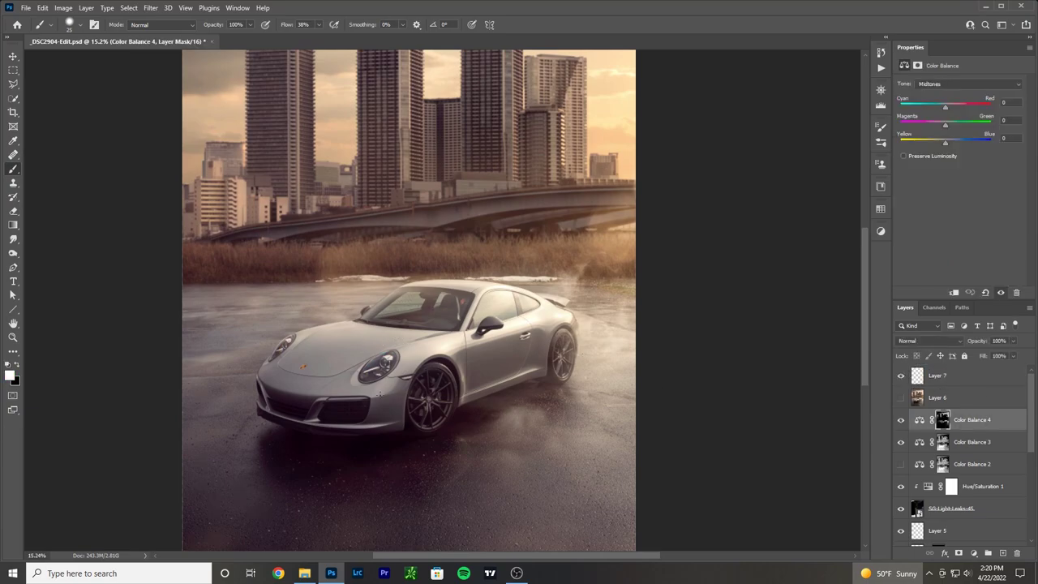
click(10, 375)
click(389, 342)
key(Return)
click(10, 375)
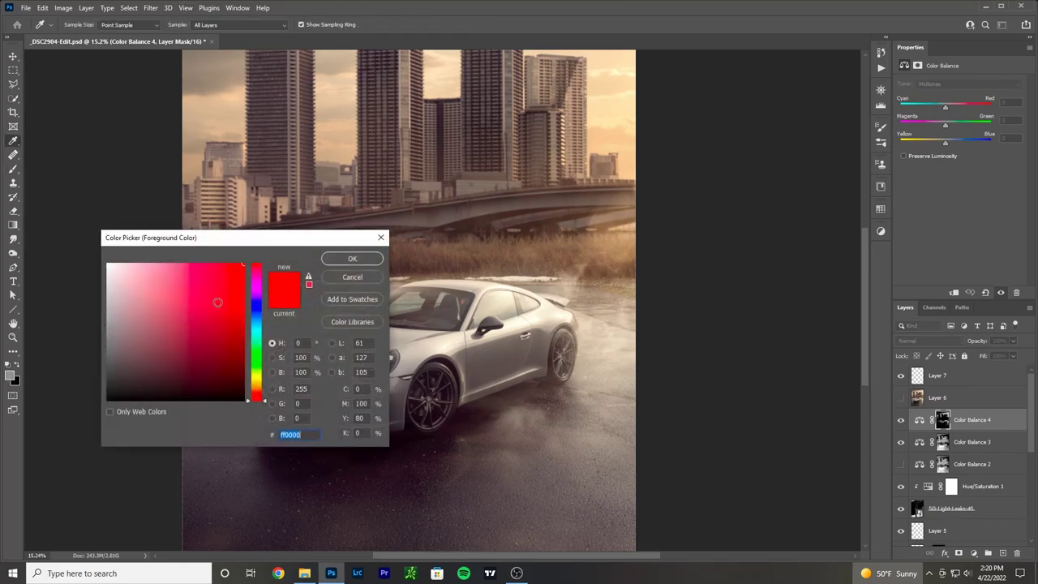
click(352, 258)
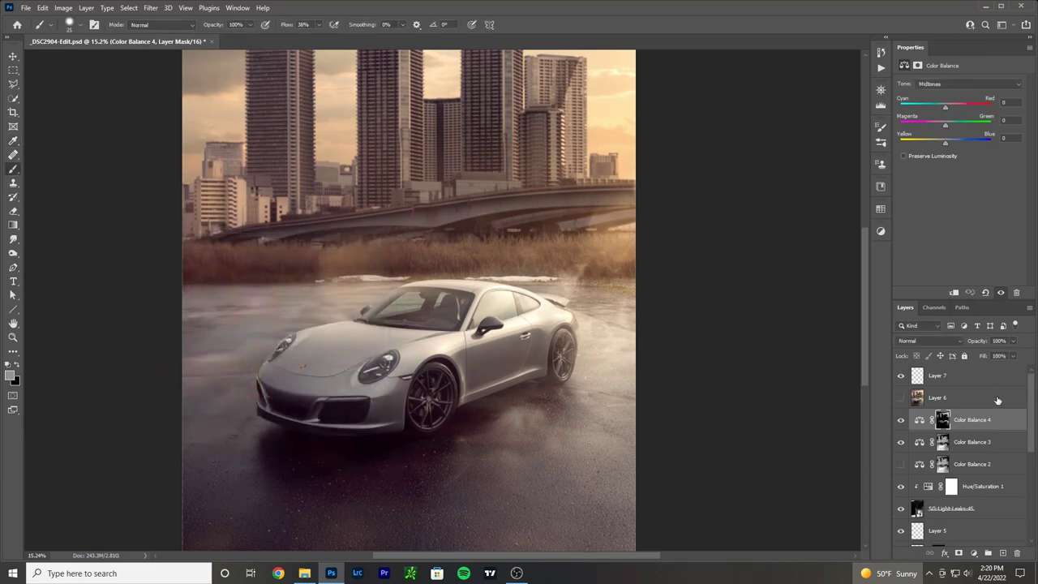
Step: Circle the affected highlight areas in red on Layer 7: the car body, mist, low building, tower edges and bright sky
key(alt+bracketright)
mouse_move(400, 338)
mouse_down()
mouse_move(335, 382)
mouse_move(343, 407)
mouse_move(408, 399)
mouse_move(431, 370)
mouse_move(474, 349)
mouse_move(553, 336)
mouse_move(581, 317)
mouse_move(565, 292)
mouse_move(523, 282)
mouse_move(389, 285)
mouse_move(282, 346)
mouse_move(355, 326)
mouse_move(400, 337)
mouse_up()
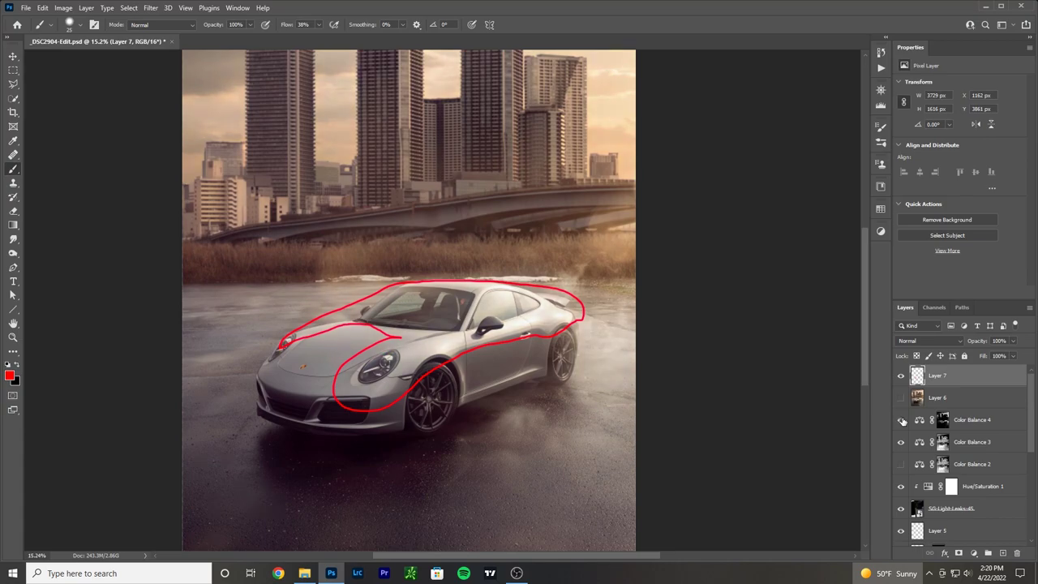
mouse_move(631, 231)
mouse_down()
mouse_move(567, 341)
mouse_move(640, 394)
mouse_move(607, 244)
mouse_move(620, 238)
mouse_move(559, 245)
mouse_move(636, 260)
mouse_up()
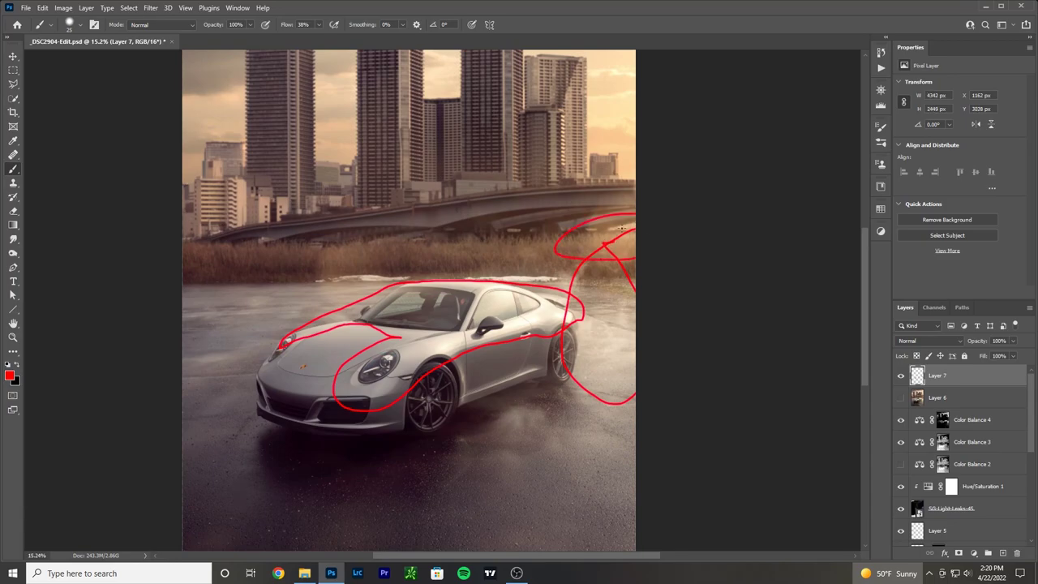
drag(254, 180, 243, 185)
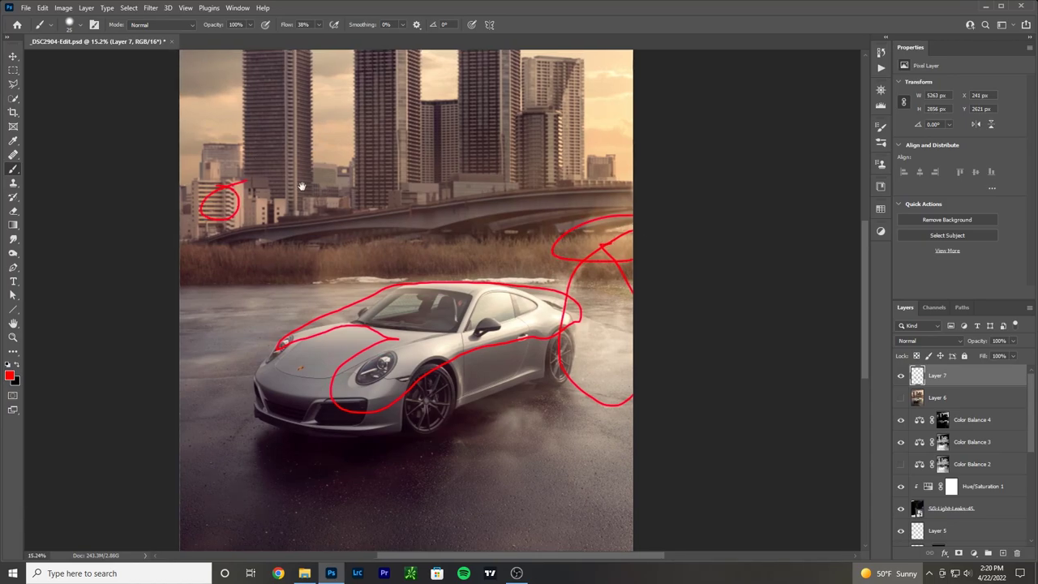
drag(333, 181, 284, 327)
mouse_move(304, 142)
mouse_down()
mouse_move(288, 304)
mouse_move(301, 144)
mouse_up()
mouse_move(359, 176)
mouse_down()
mouse_move(344, 266)
mouse_move(361, 179)
mouse_up()
mouse_move(471, 127)
mouse_down()
mouse_move(430, 180)
mouse_move(527, 97)
mouse_move(456, 126)
mouse_up()
mouse_move(607, 244)
mouse_down()
mouse_move(604, 255)
mouse_move(561, 185)
mouse_up()
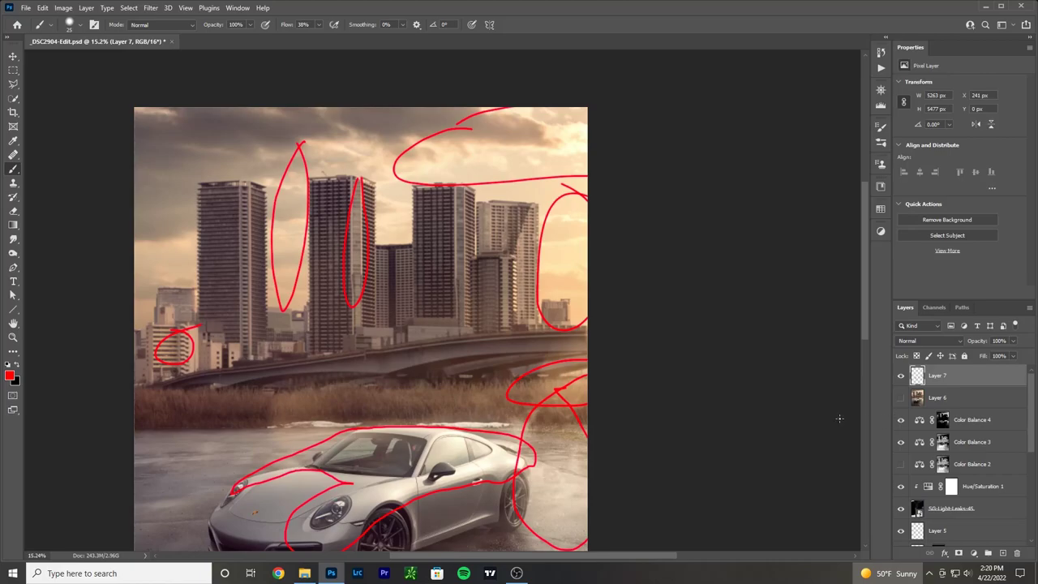
Step: Undo the red markup strokes and the Levels and Apply Image changes on the highlights Color Balance mask
key(ctrl+z)
key(ctrl+z)
key(ctrl+z)
key(ctrl+z)
key(ctrl+z)
key(ctrl+z)
key(ctrl+z)
key(ctrl+z)
key(ctrl+z)
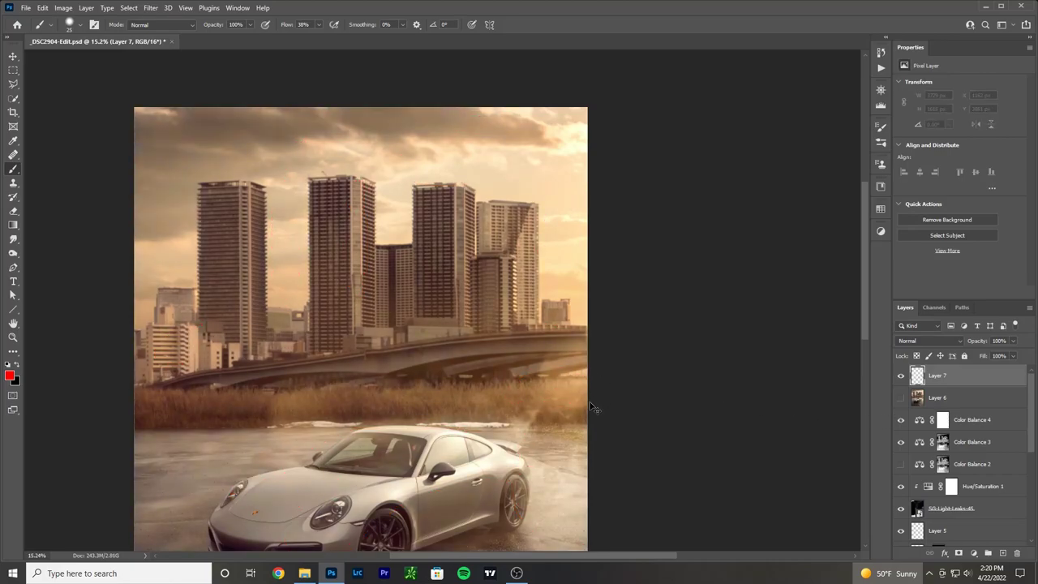
Step: Delete the Color Balance 4 and Color Balance 3 adjustment layers and fit the whole image in view
drag(973, 420, 1018, 552)
scroll(716, 421, down, 2)
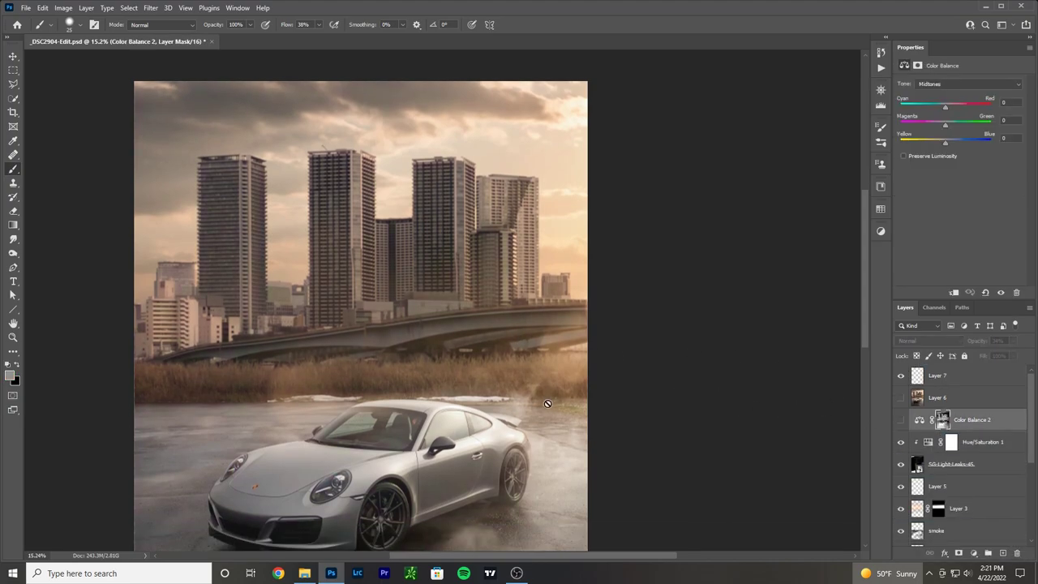
key(ctrl+0)
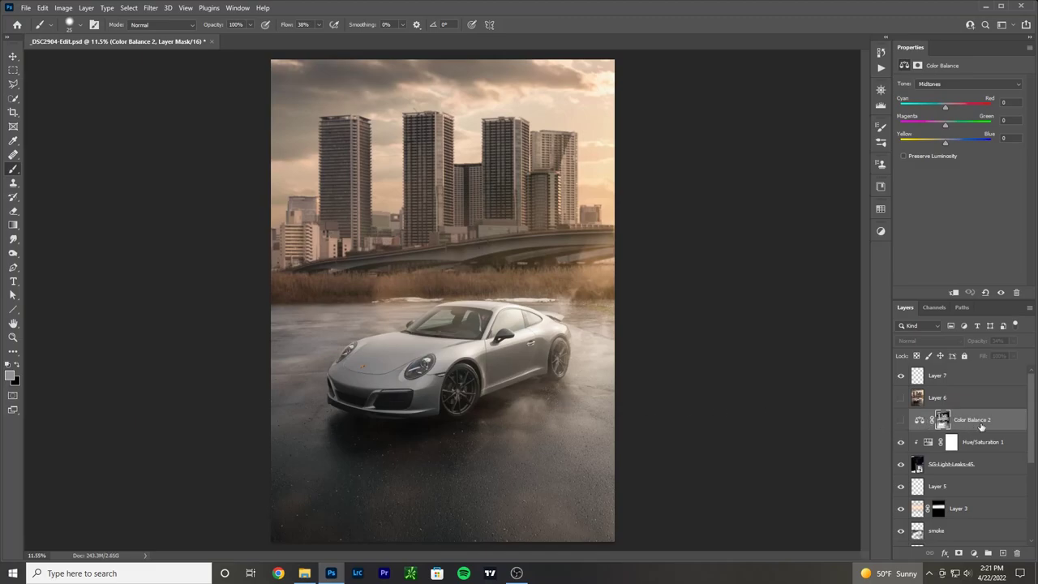
Step: Compare the image with the Color Balance 2 layer shown and hidden
click(900, 420)
click(901, 422)
click(902, 423)
click(919, 419)
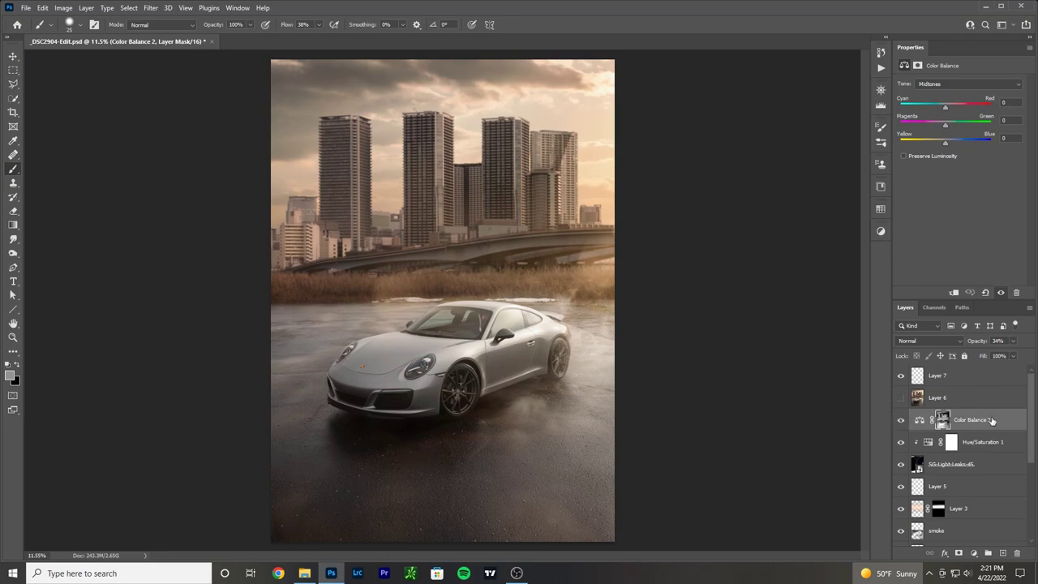
right_click(966, 573)
click(900, 420)
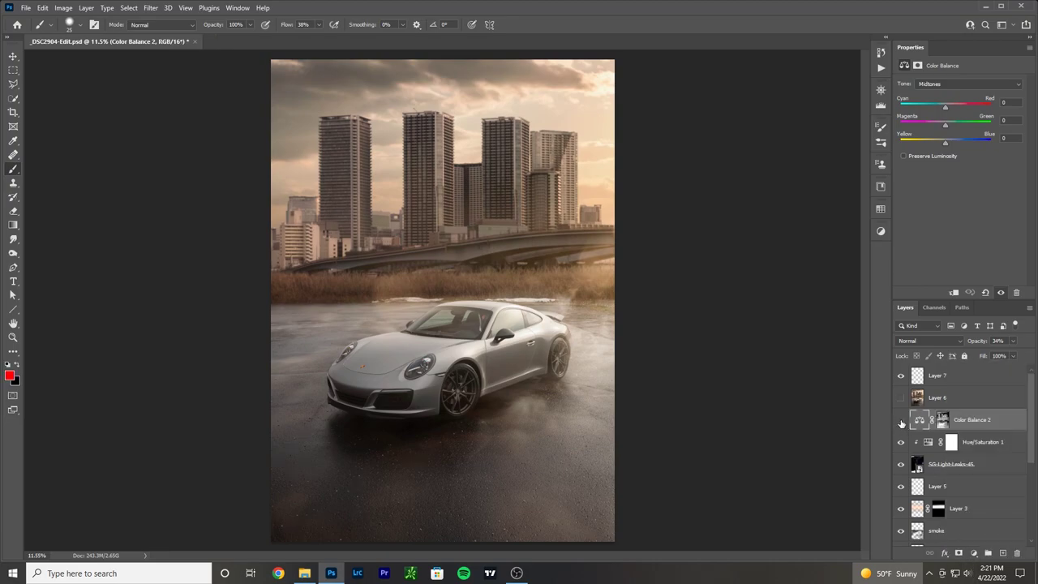
Step: Add a Curves adjustment layer above Color Balance 2 and reshape its Blue channel curve in the shadows and highlights
click(974, 553)
click(966, 416)
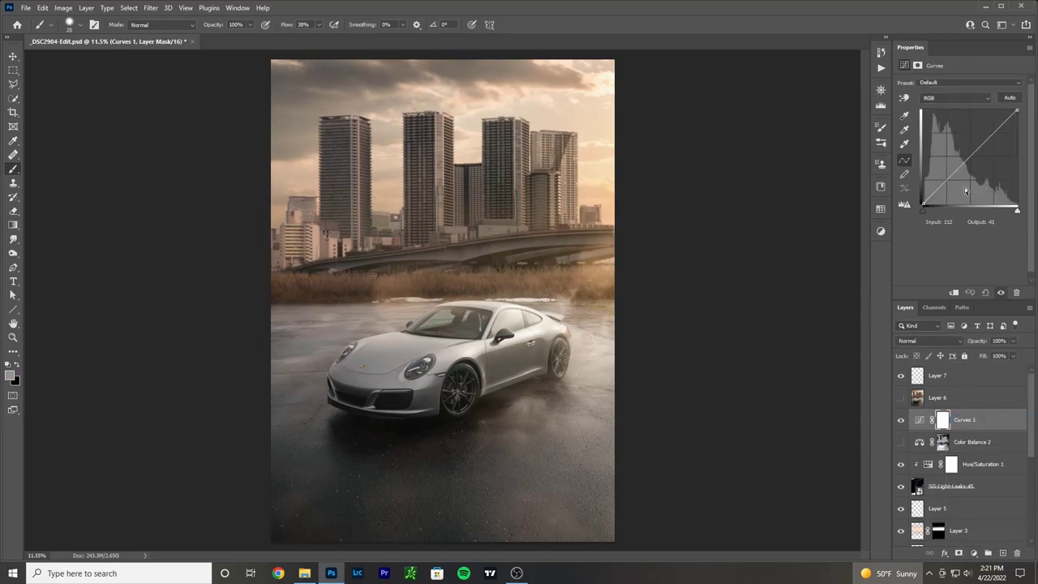
click(959, 98)
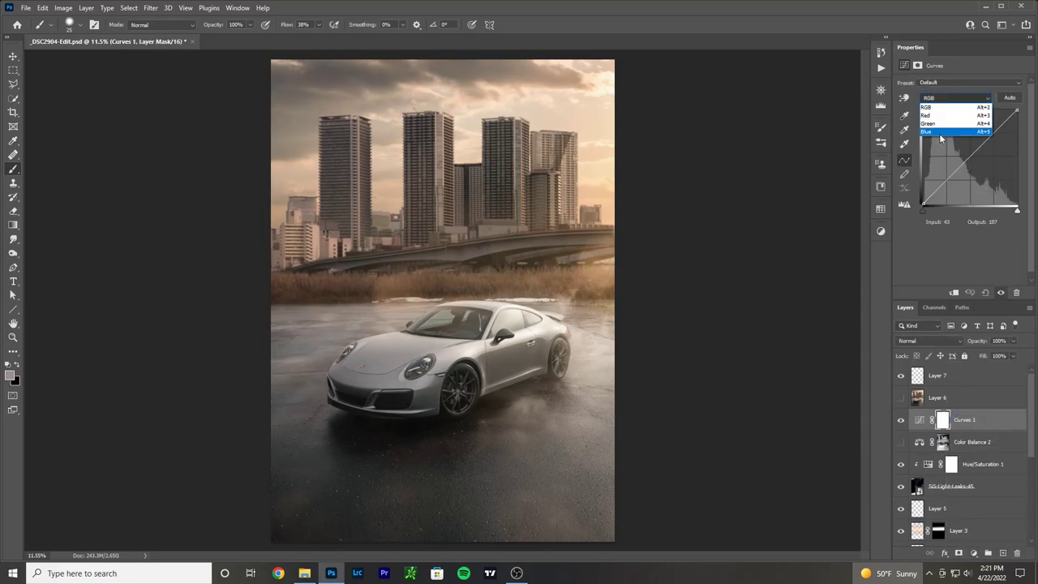
click(942, 133)
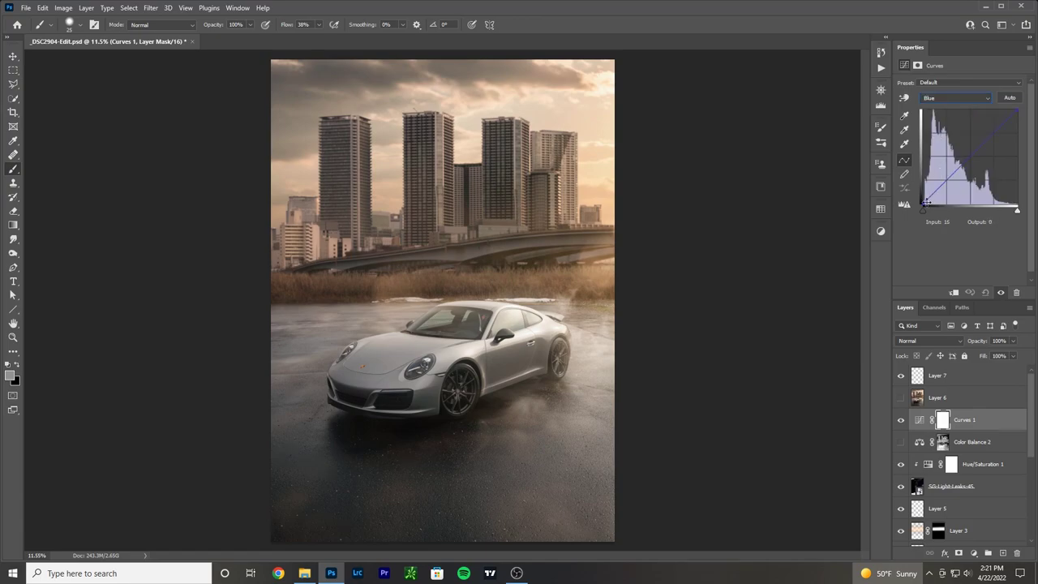
drag(946, 181, 946, 187)
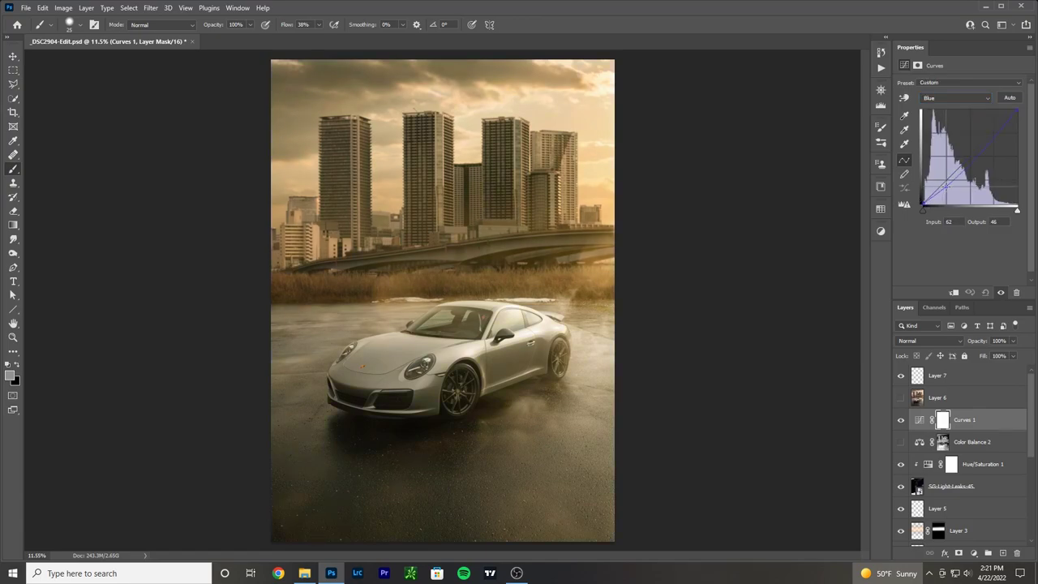
drag(993, 138, 993, 127)
drag(947, 186, 947, 177)
drag(993, 127, 1000, 134)
drag(945, 180, 942, 183)
drag(945, 180, 949, 105)
Step: In the Green channel of the Curves layer, lower the shadows and raise the highlights with a point at input 178, output 188
click(949, 98)
click(943, 123)
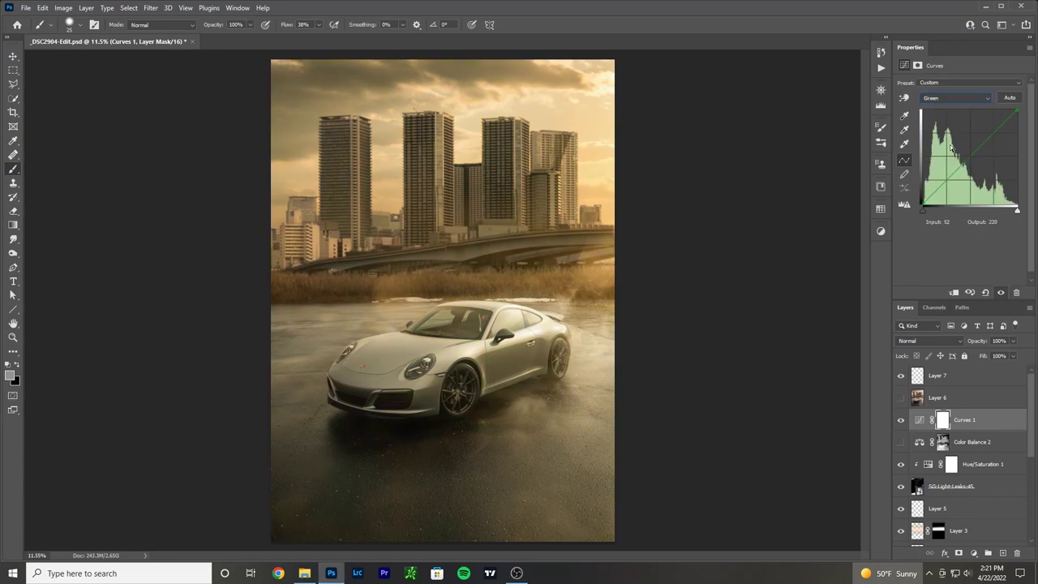
mouse_move(947, 177)
mouse_down()
mouse_move(947, 167)
mouse_move(945, 187)
mouse_up()
drag(984, 149, 989, 134)
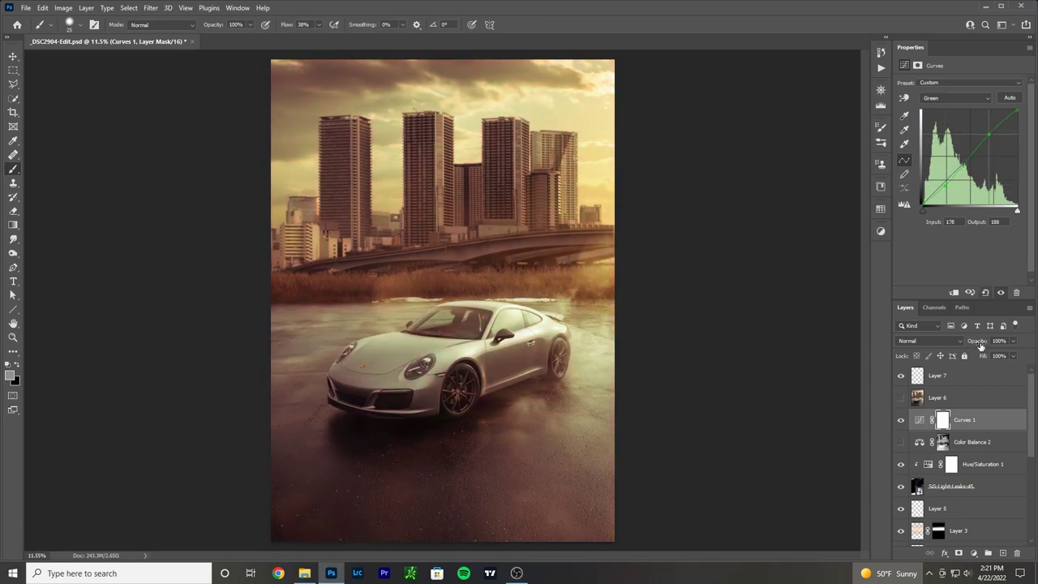
Step: Delete the Curves adjustment layer with the Blue and Green channel changes
click(63, 7)
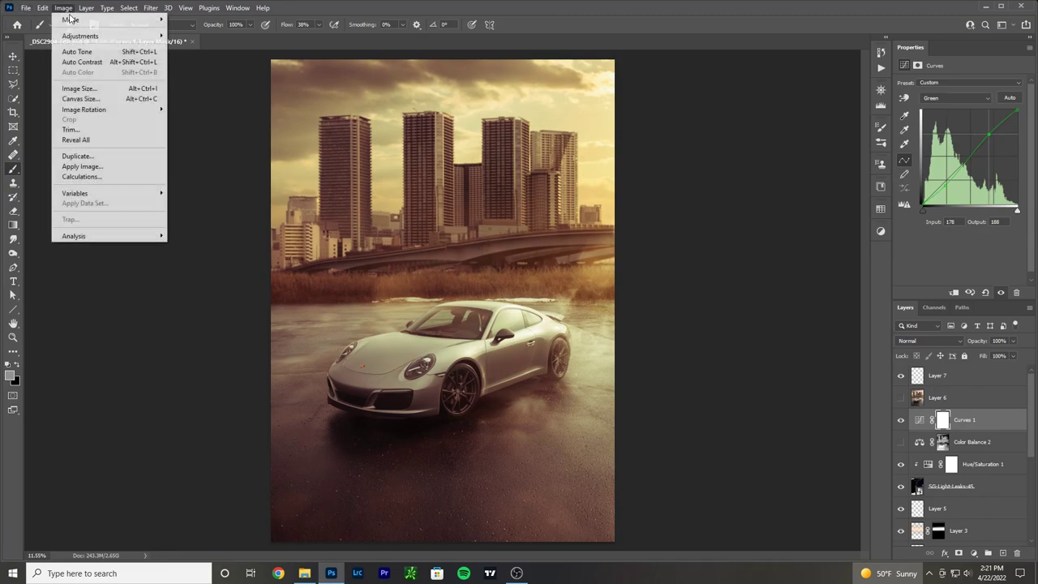
key(Escape)
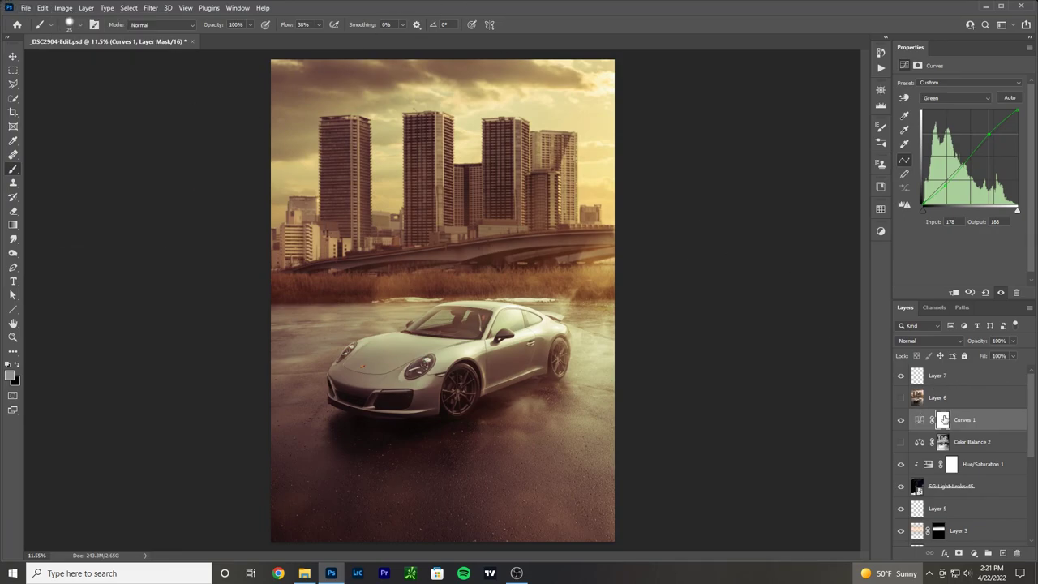
drag(996, 428, 1017, 552)
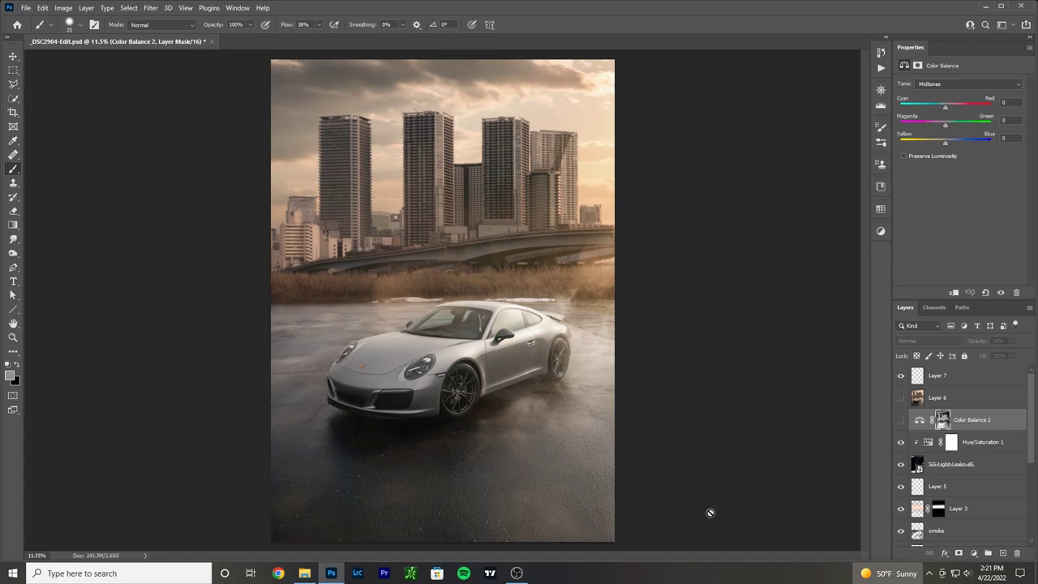
Step: Add a new Curves adjustment layer and set RGB curve points at input 12, output 7 and input 192, output 196
click(974, 553)
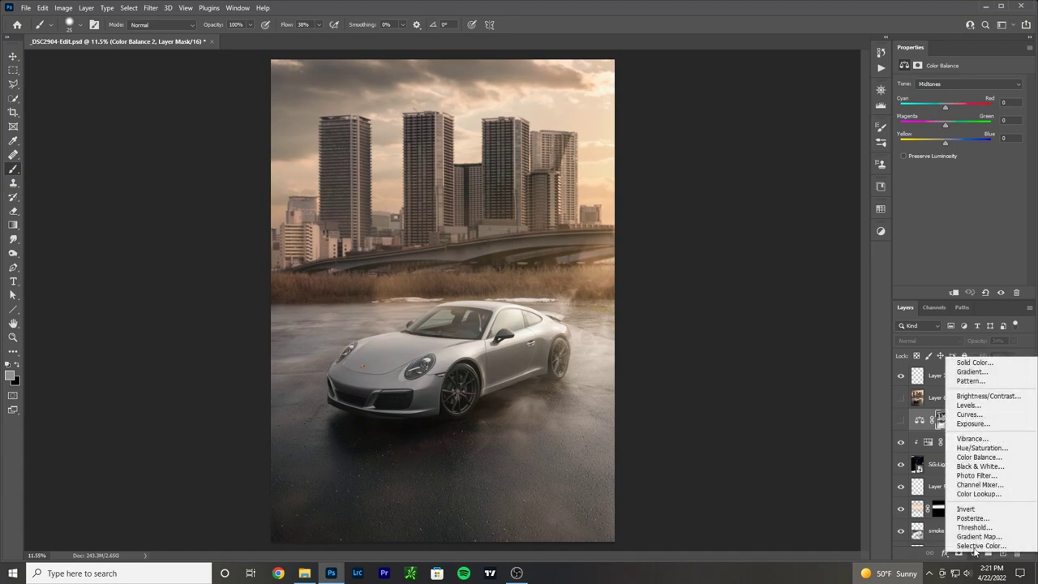
click(970, 415)
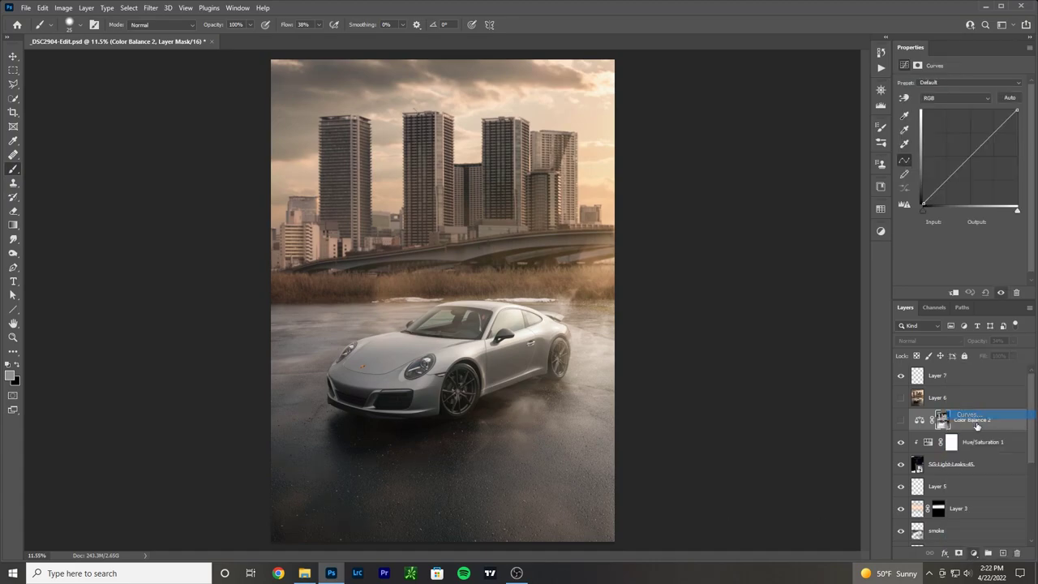
click(955, 100)
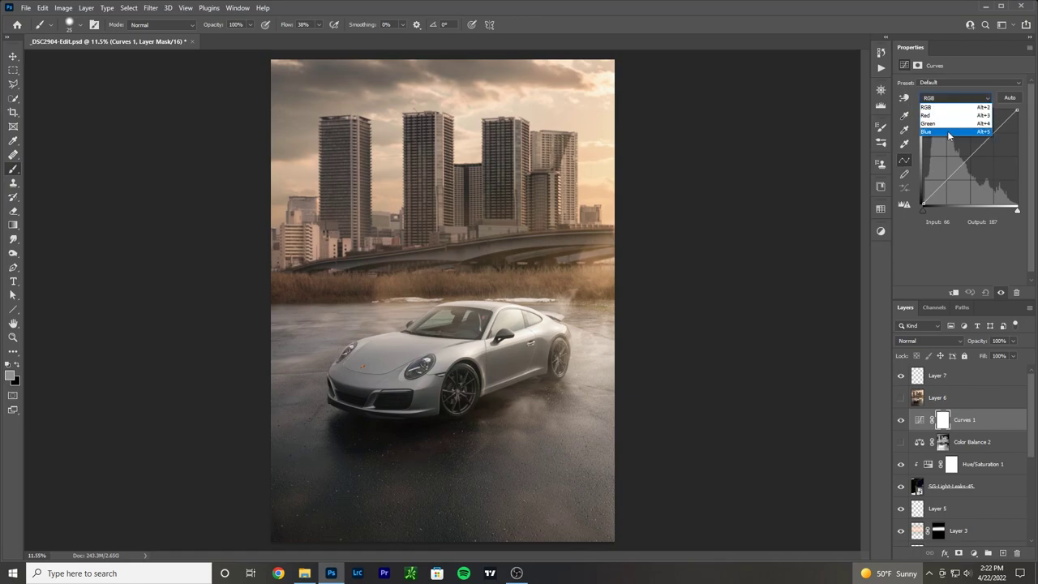
click(953, 98)
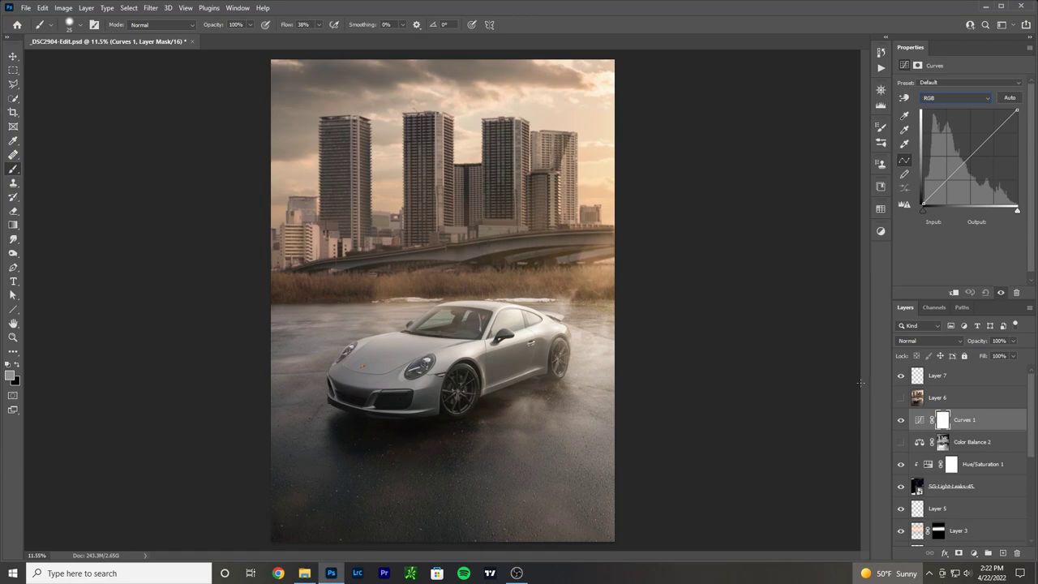
drag(923, 203, 928, 202)
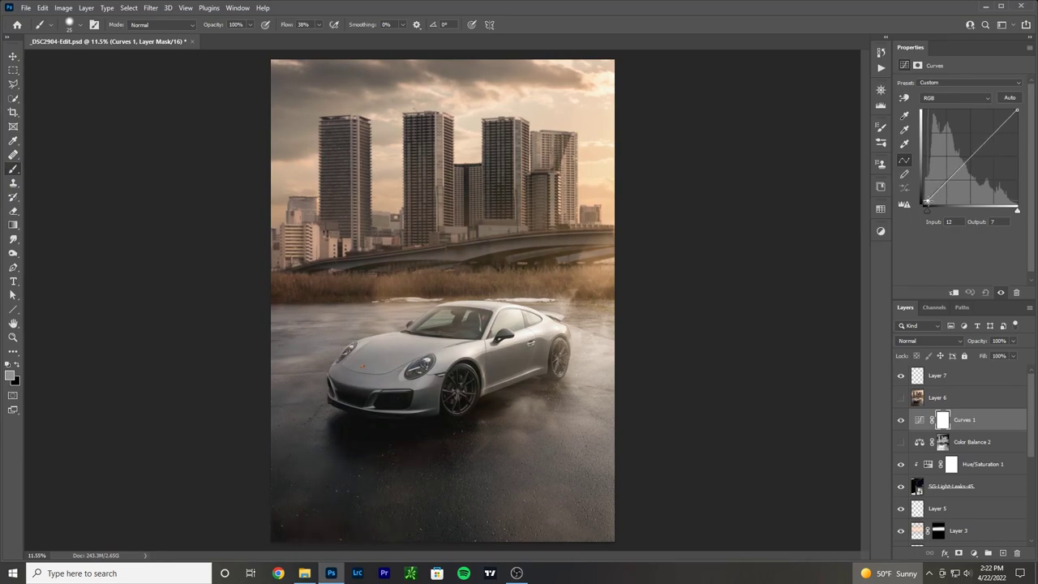
click(994, 131)
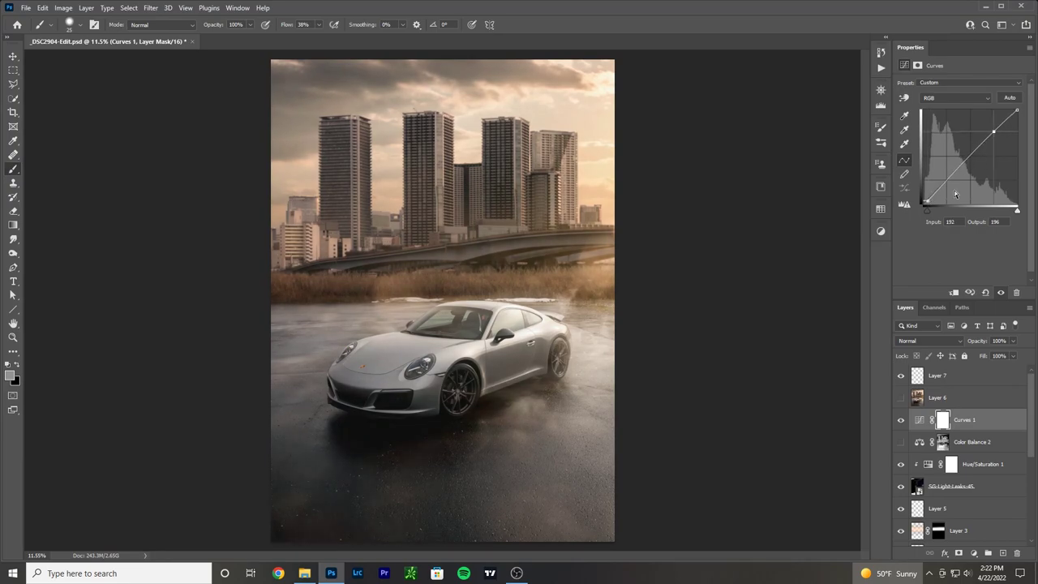
Step: Reset the RGB curve to a straight line and delete the Curves adjustment layer
drag(926, 202, 923, 206)
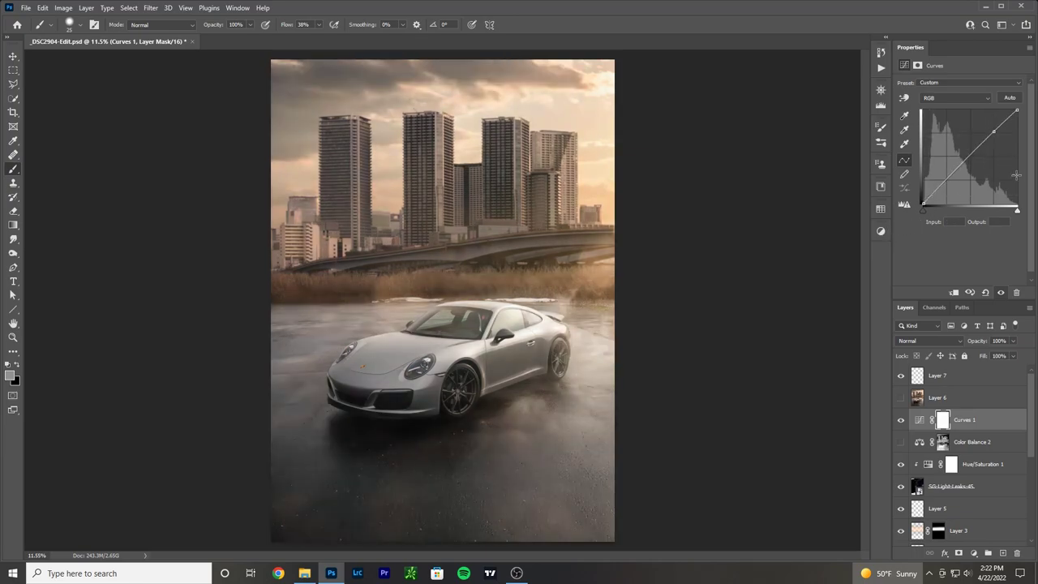
drag(996, 166, 897, 247)
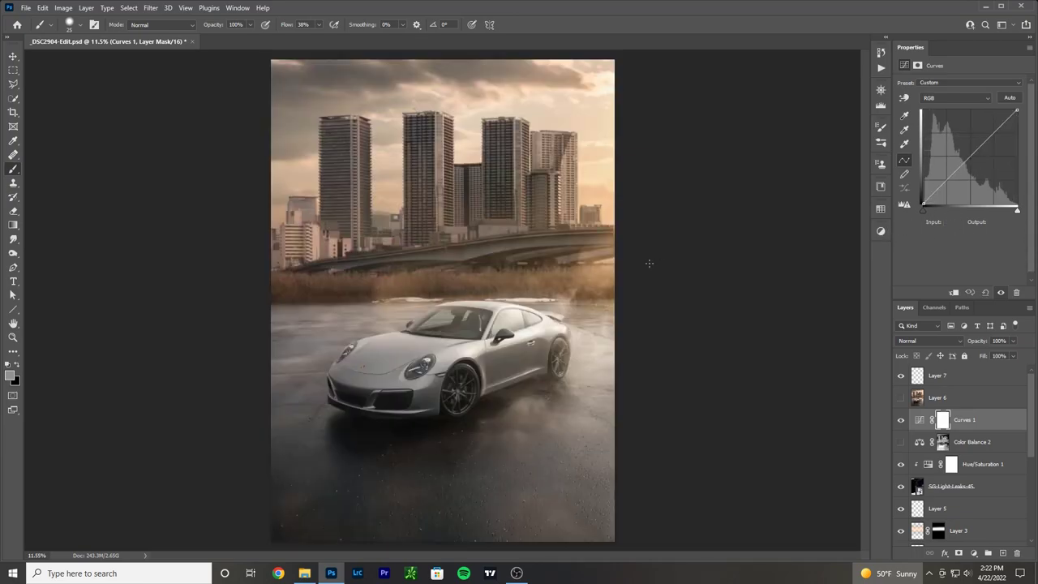
drag(1021, 423, 1023, 550)
Step: Stamp all visible layers, with Color Balance 2 shown, into a new merged layer at the top of the stack
key(ctrl+shift+alt+e)
scroll(697, 371, down, 1)
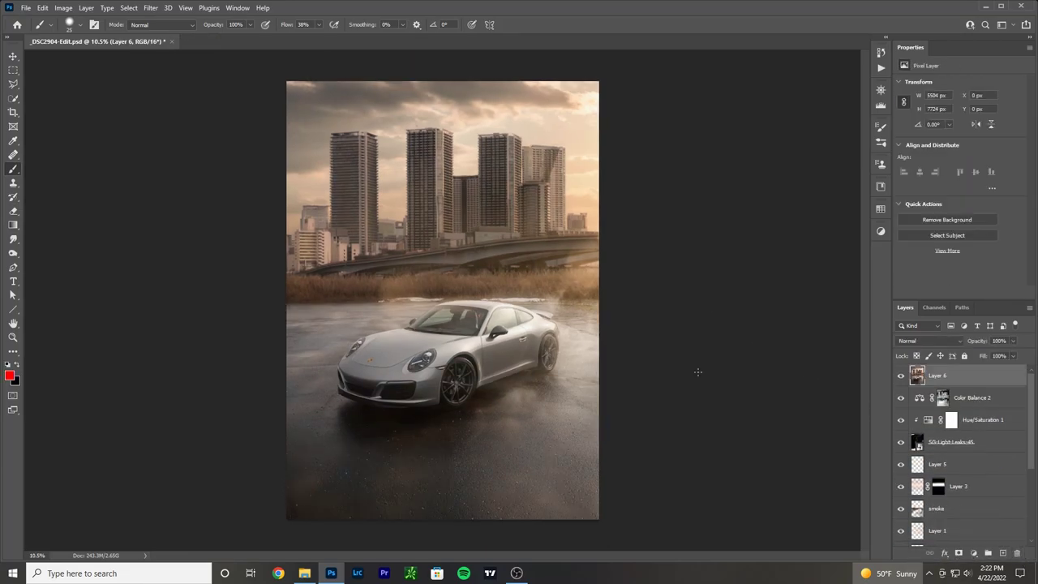